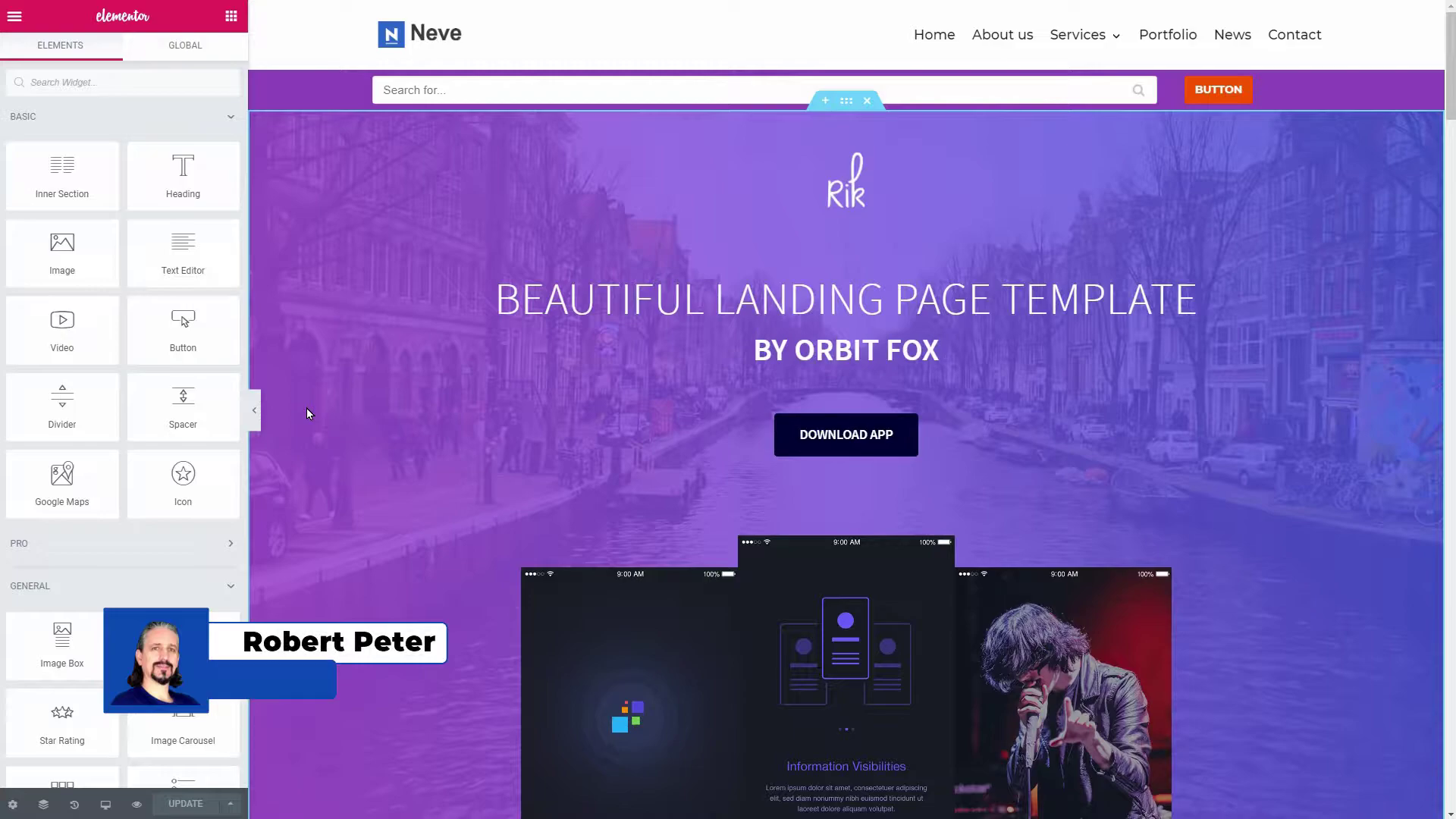
# Step: Collapse the Basic widgets group and expand the Pro widgets group in the Elements panel
pyautogui.click(231, 117)
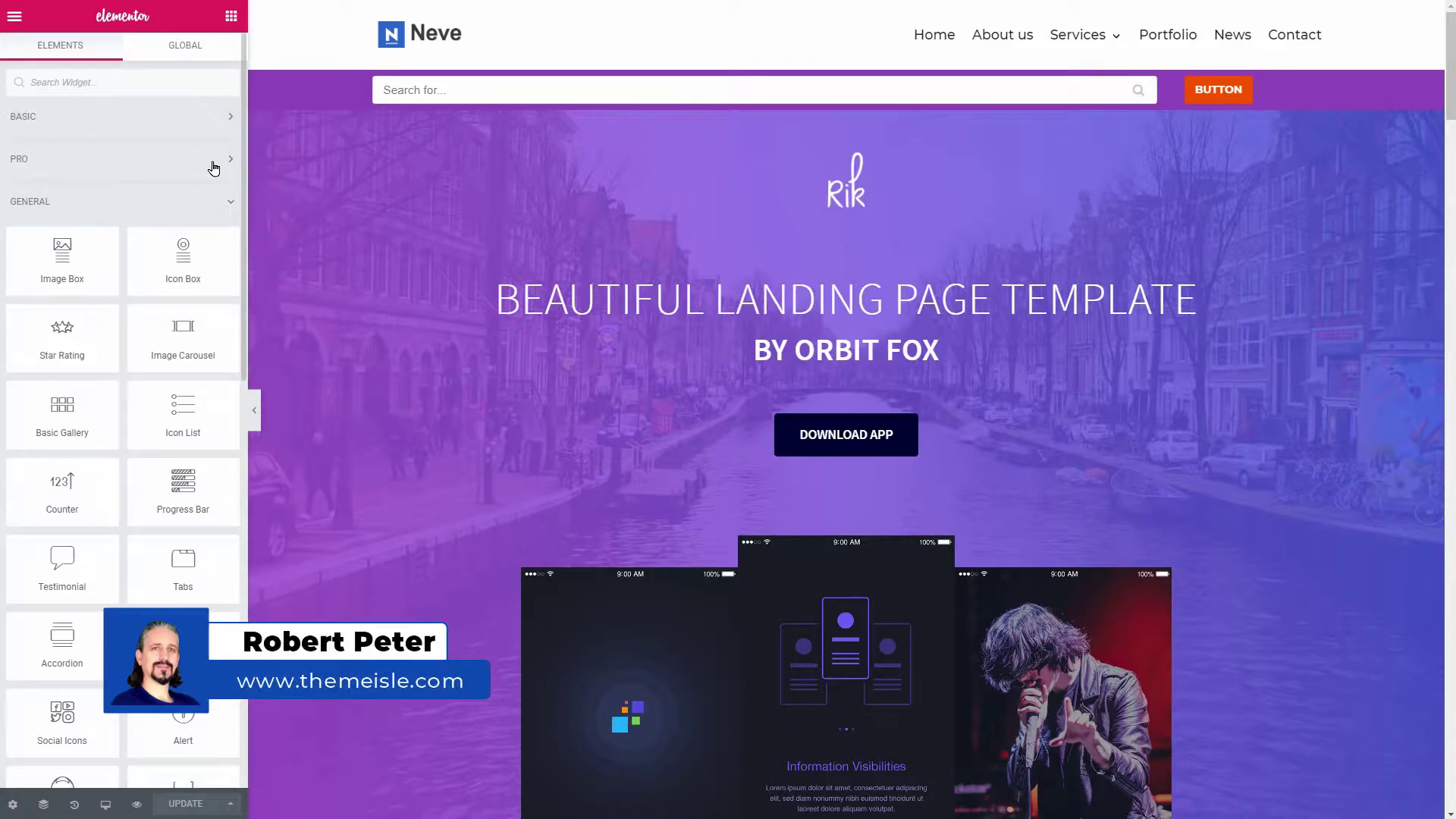
pyautogui.click(226, 165)
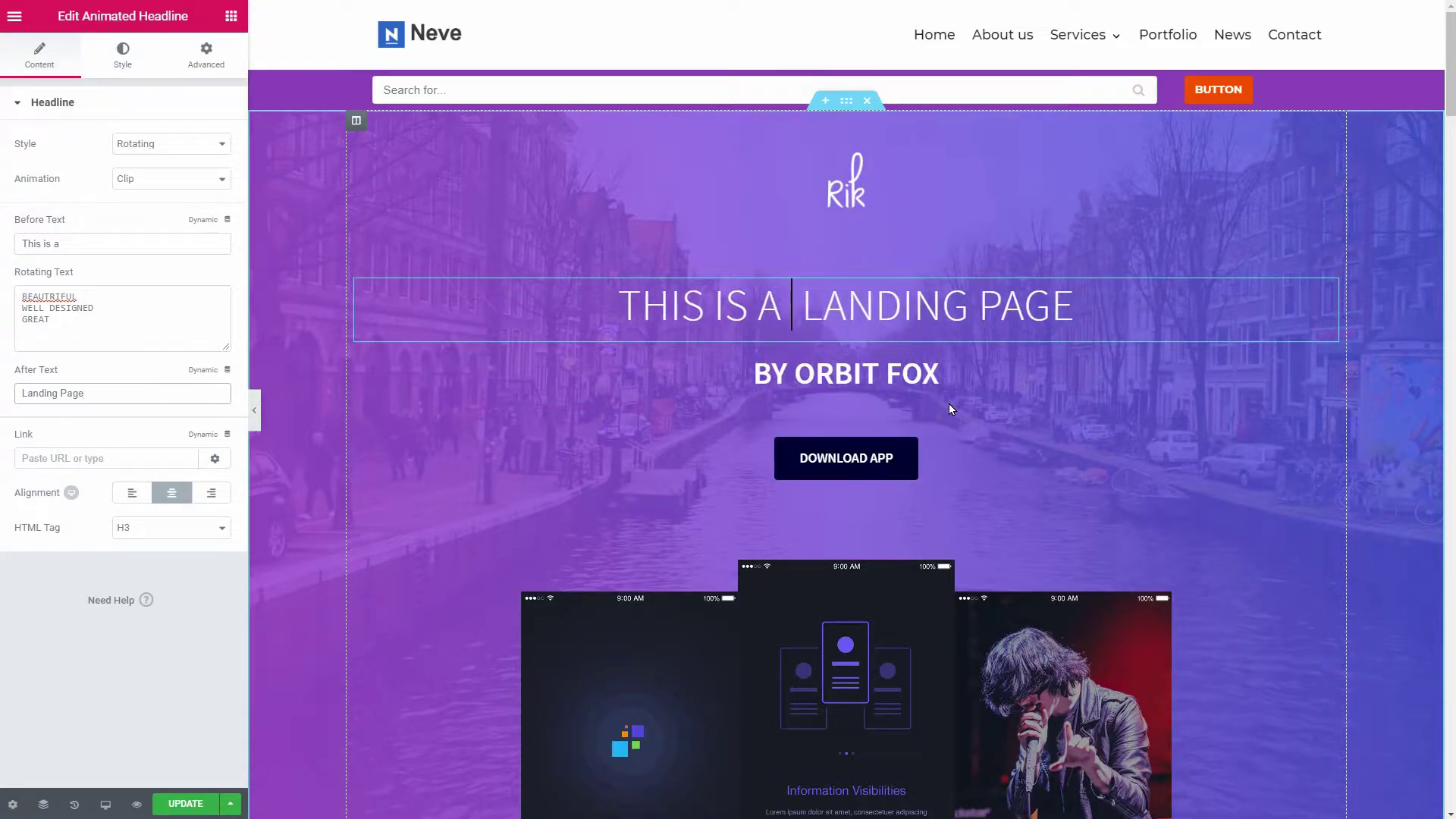
# Step: Drag a Flip Box widget into the App Features section
pyautogui.moveTo(183, 527); pyautogui.dragTo(871, 252)
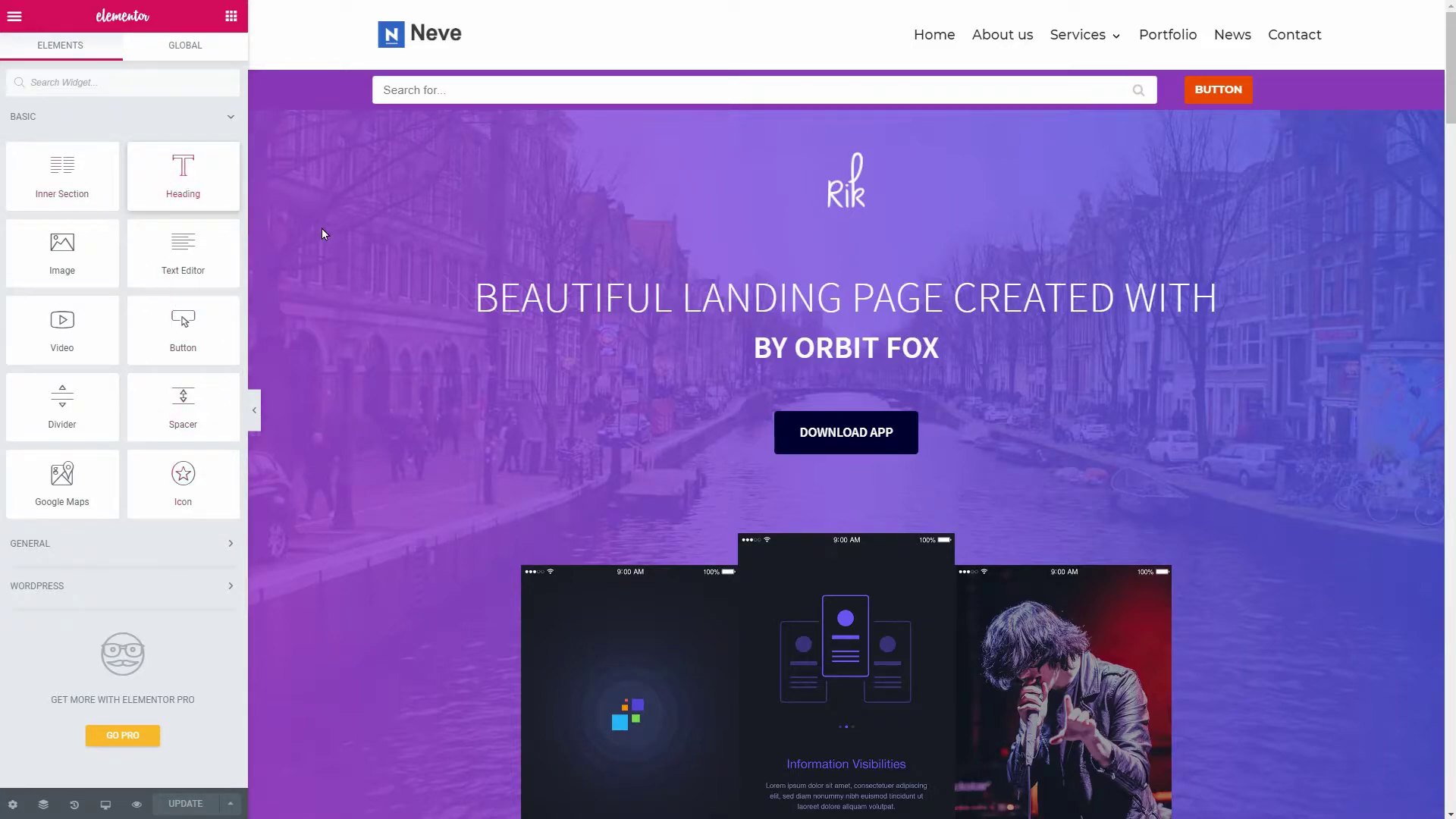
# Step: Select the hero title, return to the widgets list, and expand the General and WordPress widget groups
pyautogui.click(726, 288)
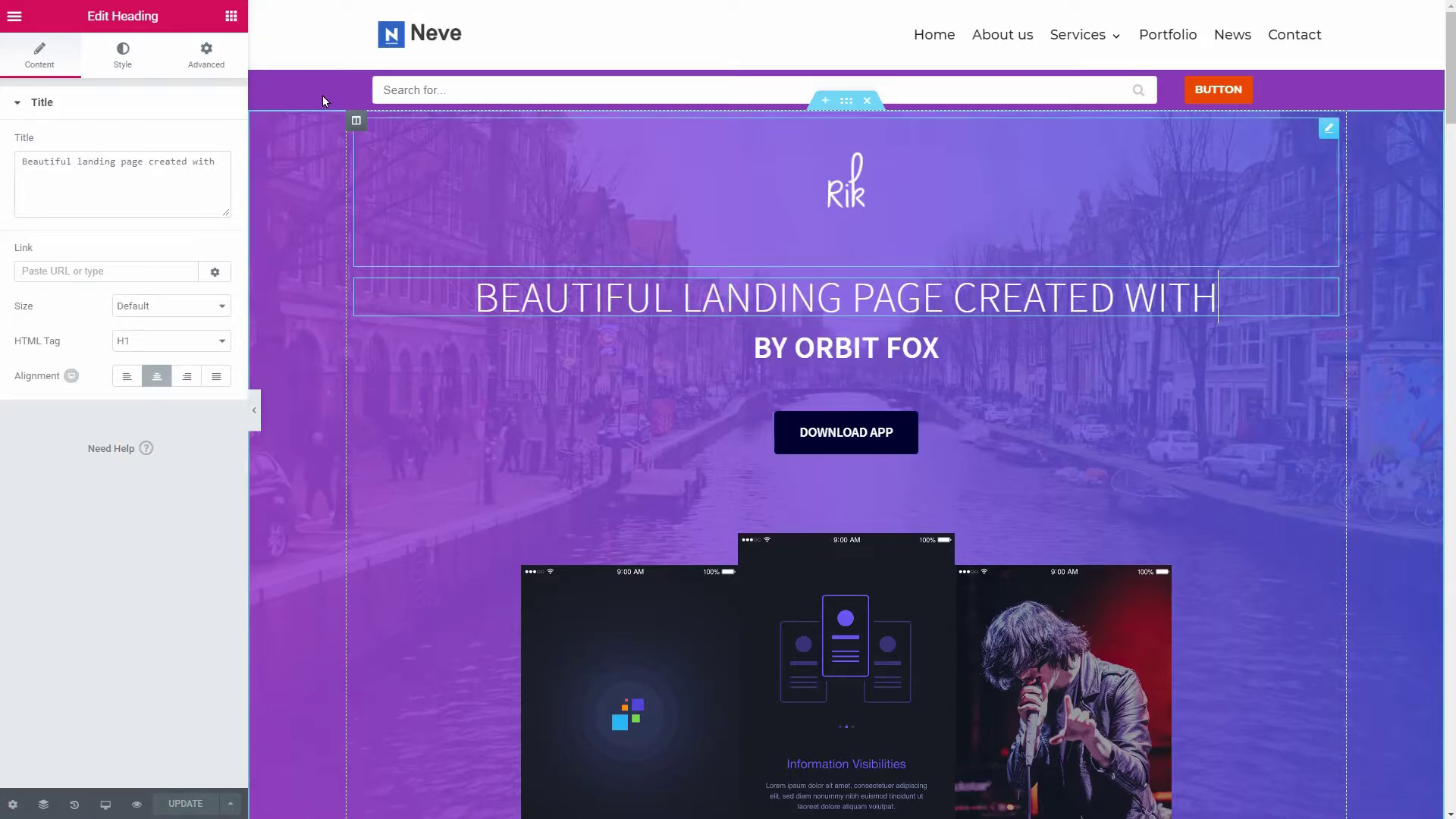
pyautogui.click(232, 16)
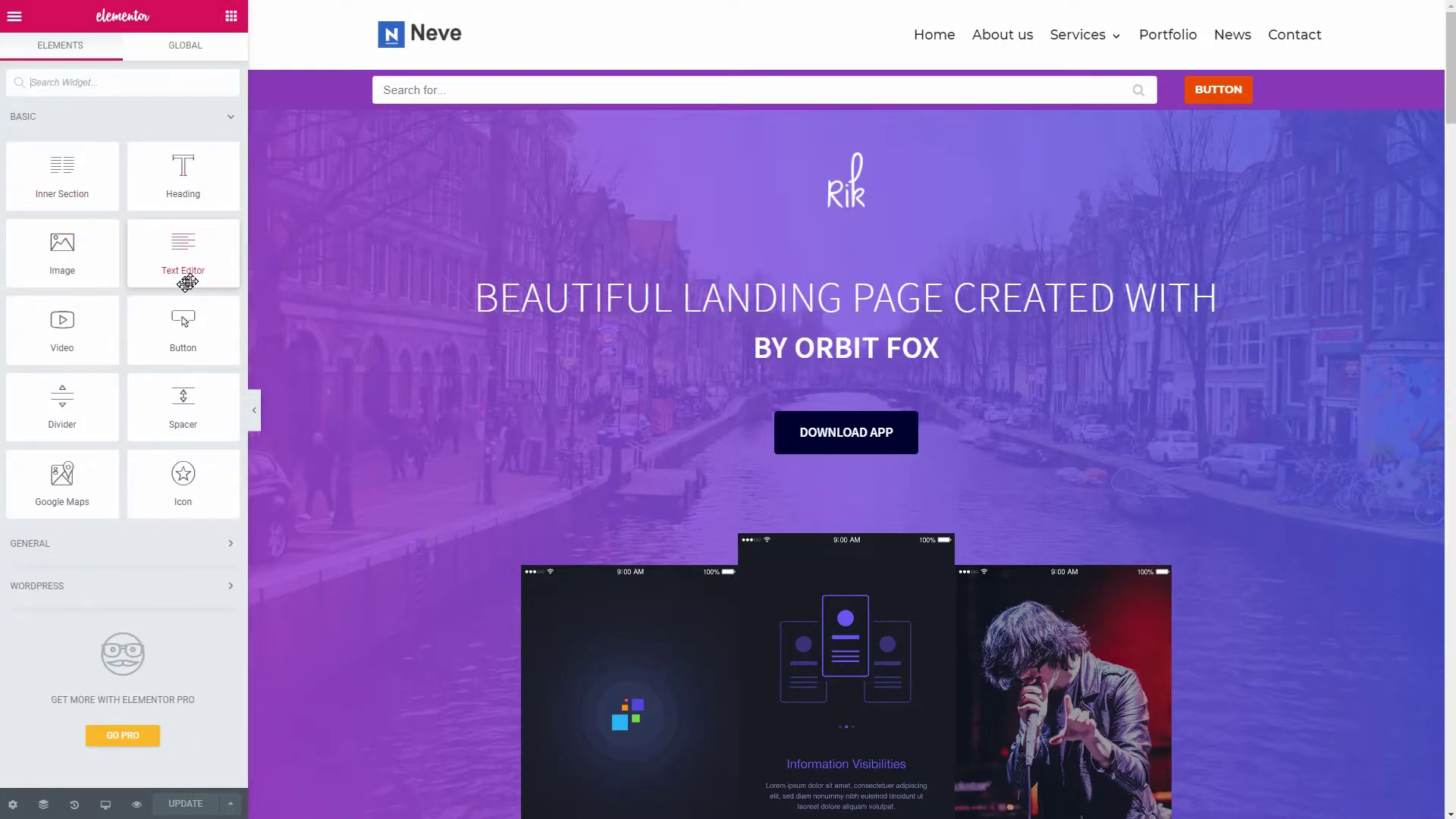
pyautogui.click(231, 117)
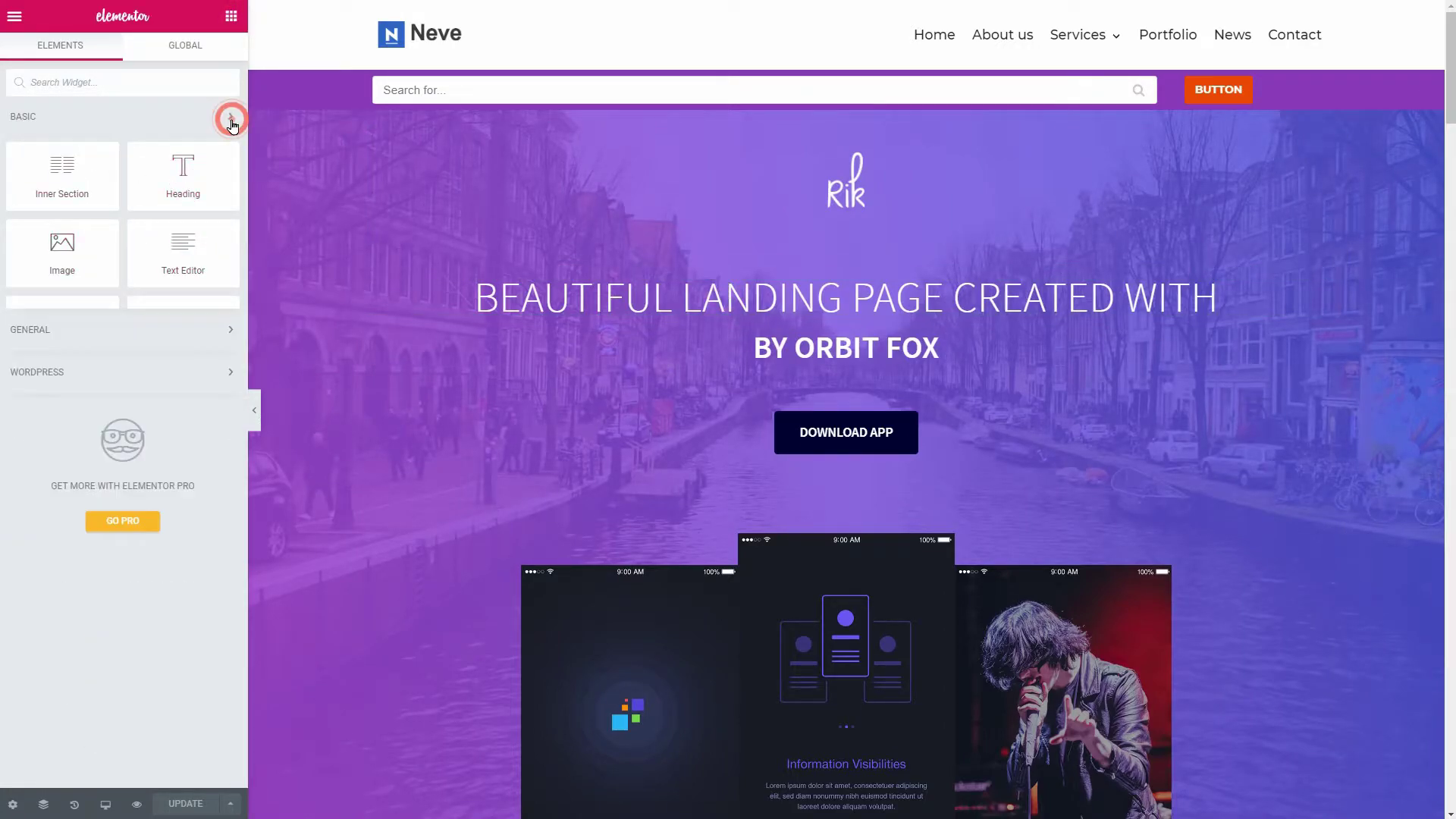
pyautogui.click(231, 117)
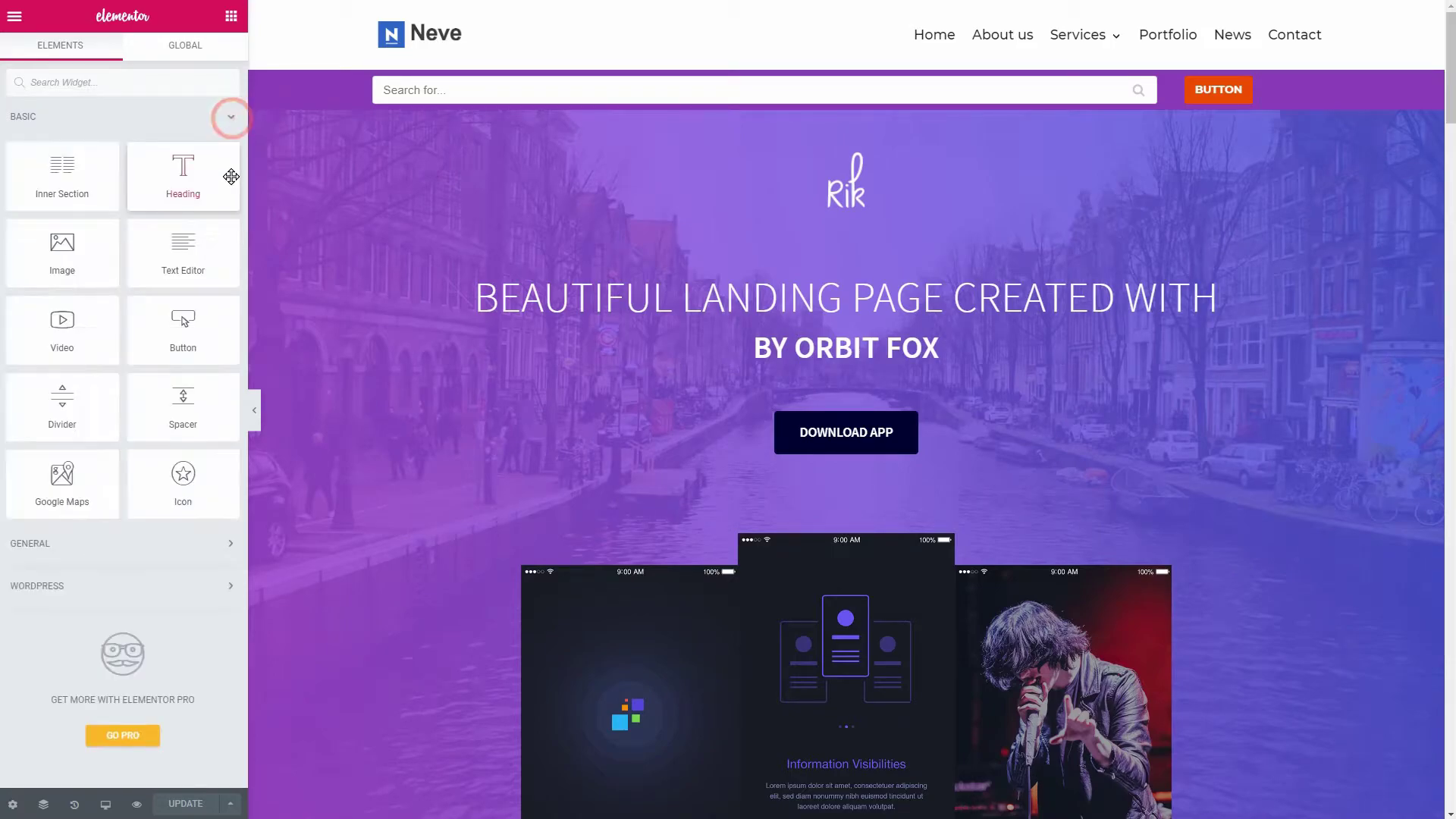
pyautogui.click(230, 543)
pyautogui.scroll(-3, 186, 481)
pyautogui.scroll(-7, 186, 481)
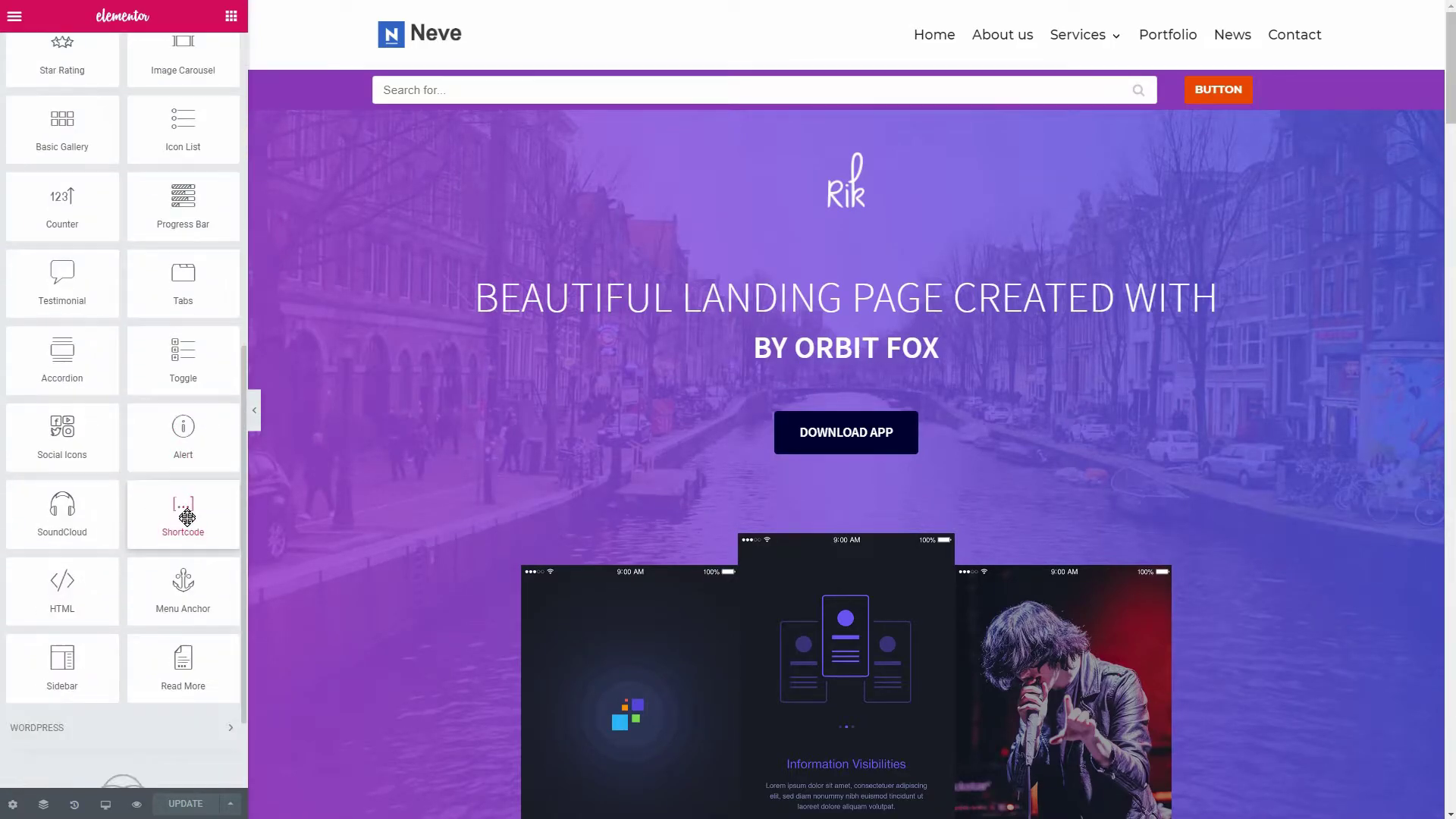
pyautogui.click(199, 646)
pyautogui.scroll(-6, 193, 648)
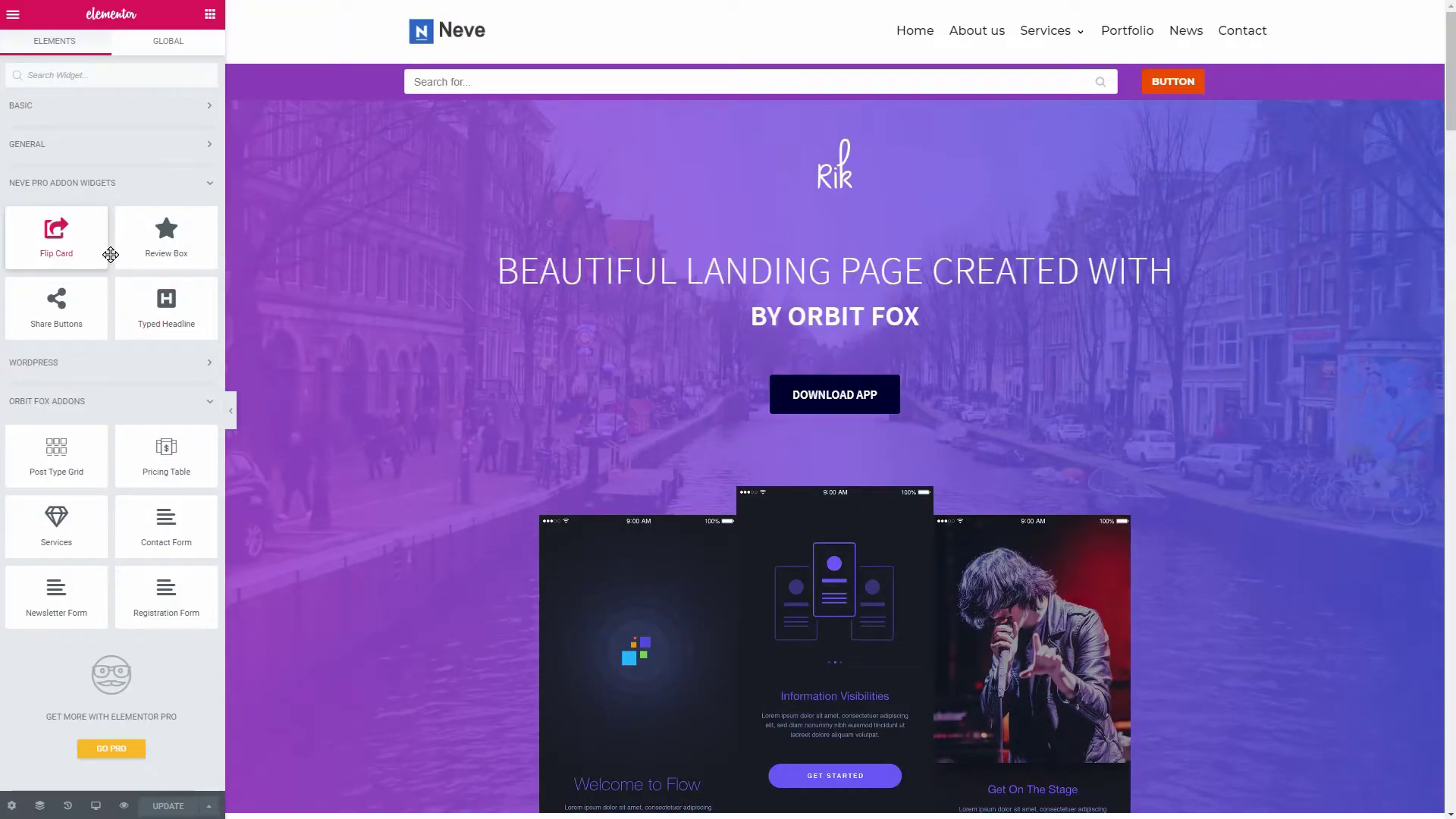
# Step: Search the widgets for 'con' and then 'pri', clearing the search each time
pyautogui.click(79, 77)
pyautogui.write('cont')
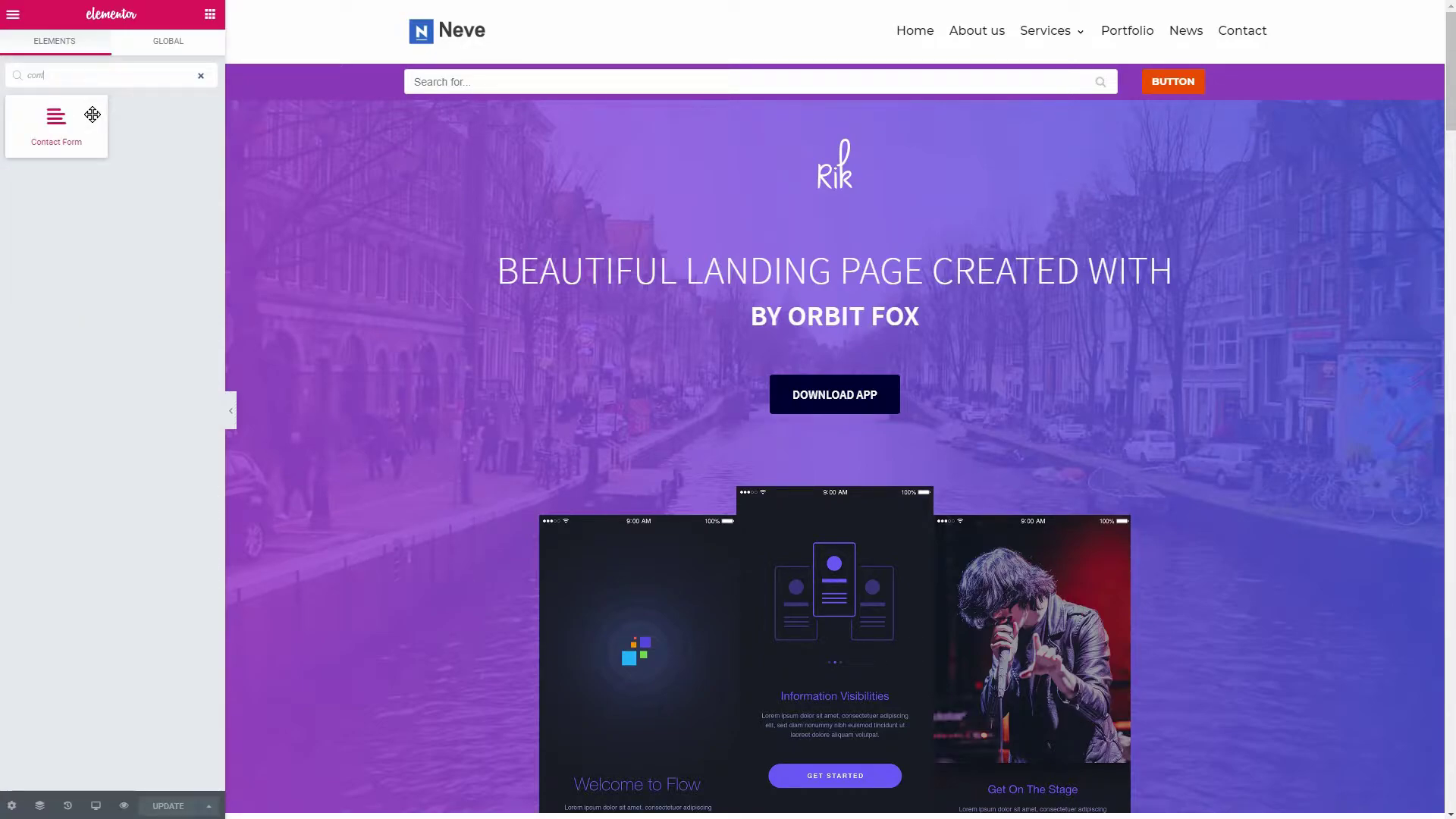
pyautogui.press('BackSpace')
pyautogui.press('BackSpace')
pyautogui.press('BackSpace')
pyautogui.press('BackSpace')
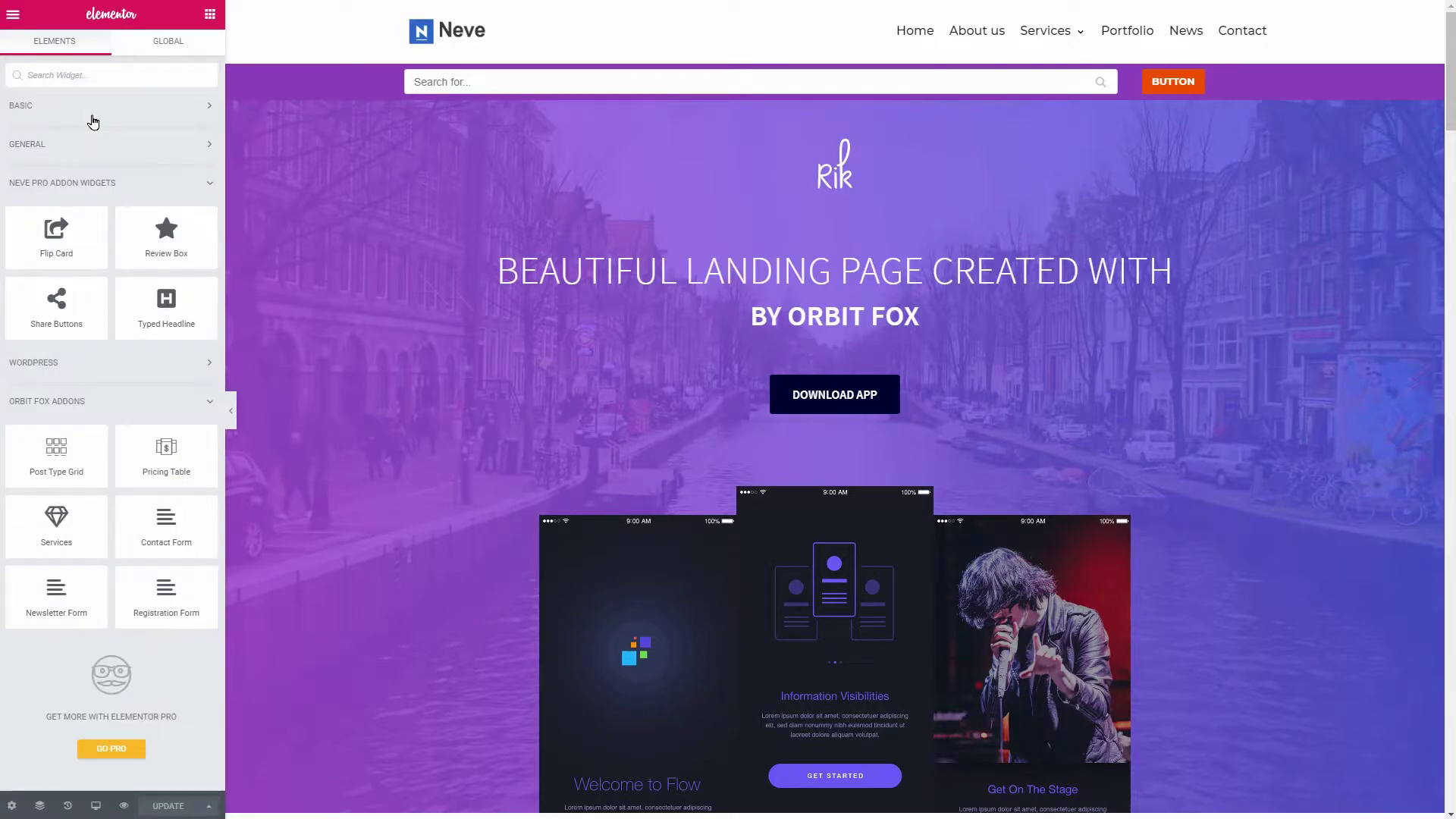
pyautogui.write('pri')
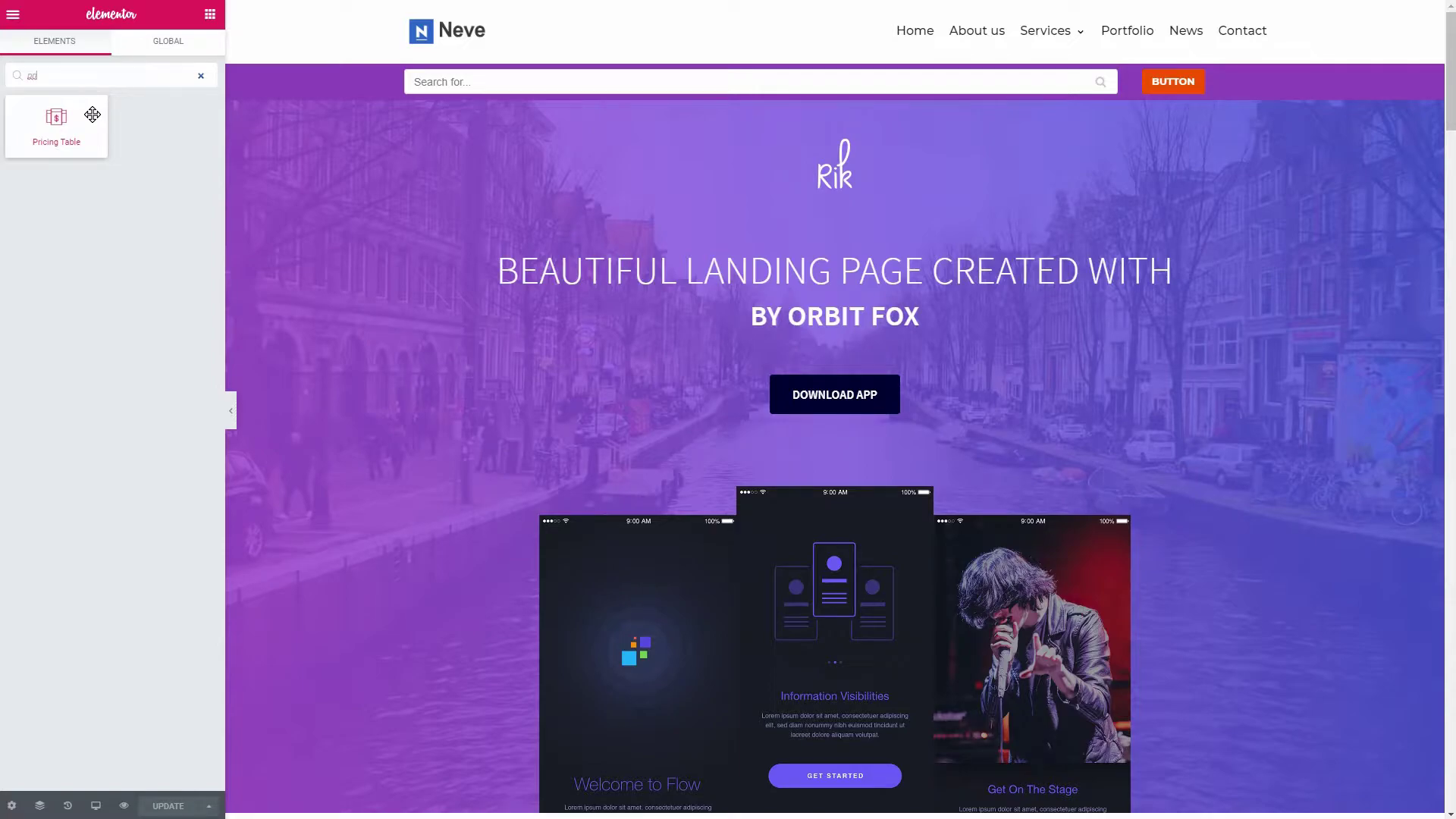
pyautogui.press('BackSpace')
pyautogui.press('BackSpace')
pyautogui.press('BackSpace')
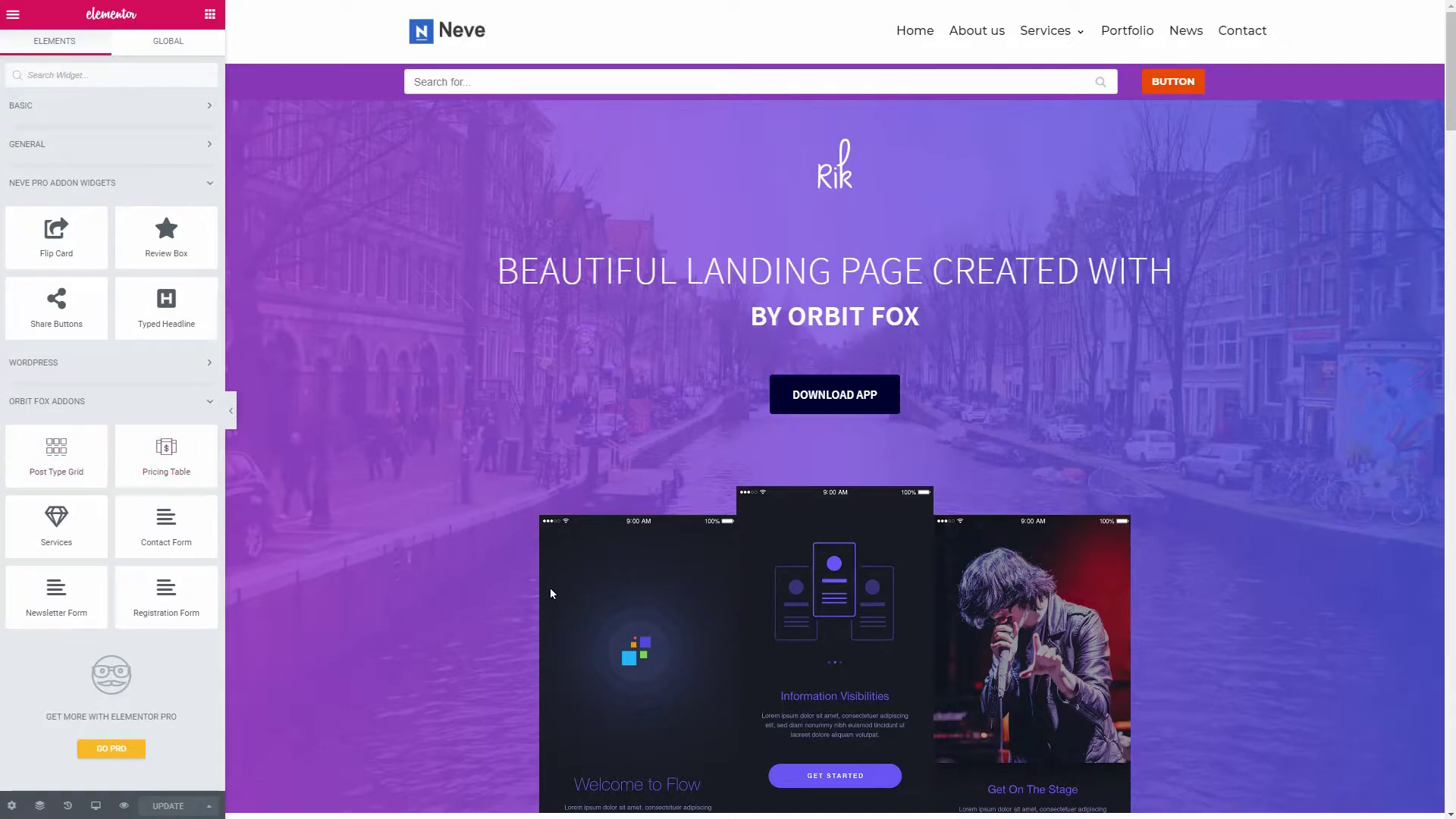
# Step: Place a Pricing Table below the phone in App Features and review its Price, Features and Button settings
pyautogui.scroll(-12, 589, 604)
pyautogui.moveTo(148, 447); pyautogui.dragTo(838, 597)
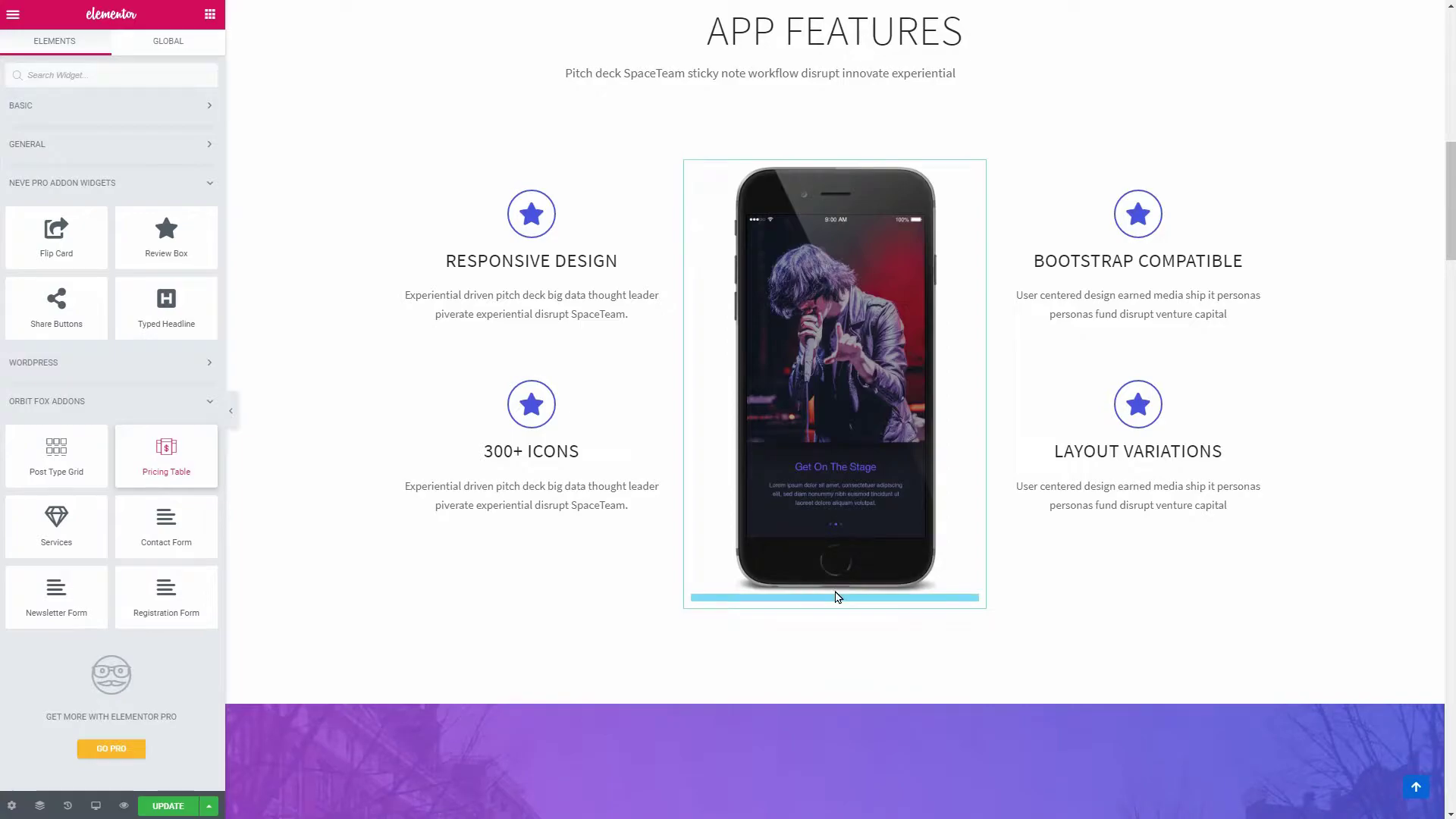
pyautogui.scroll(-2, 840, 621)
pyautogui.scroll(-2, 842, 648)
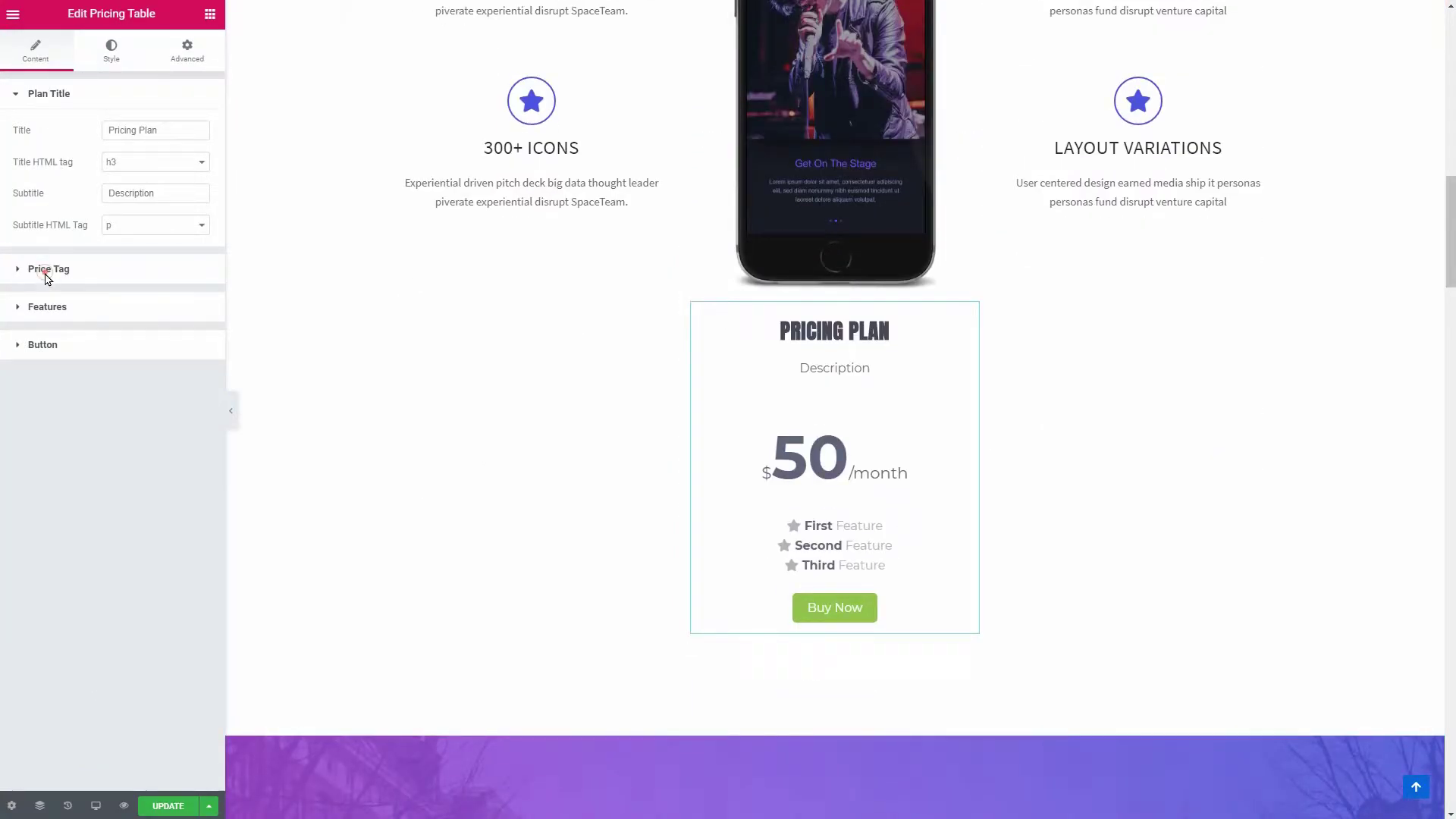
pyautogui.click(44, 269)
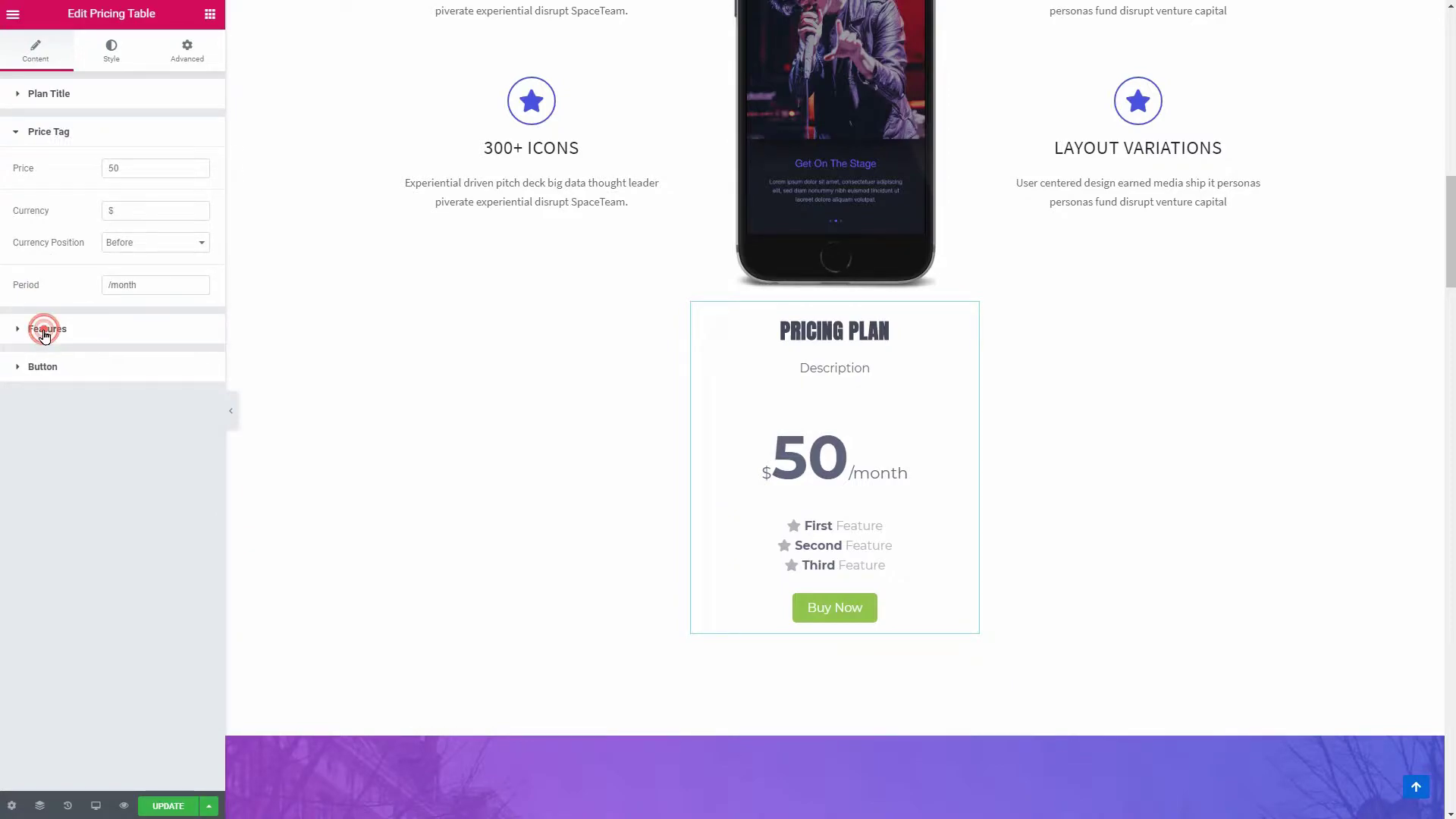
pyautogui.click(44, 333)
pyautogui.click(42, 419)
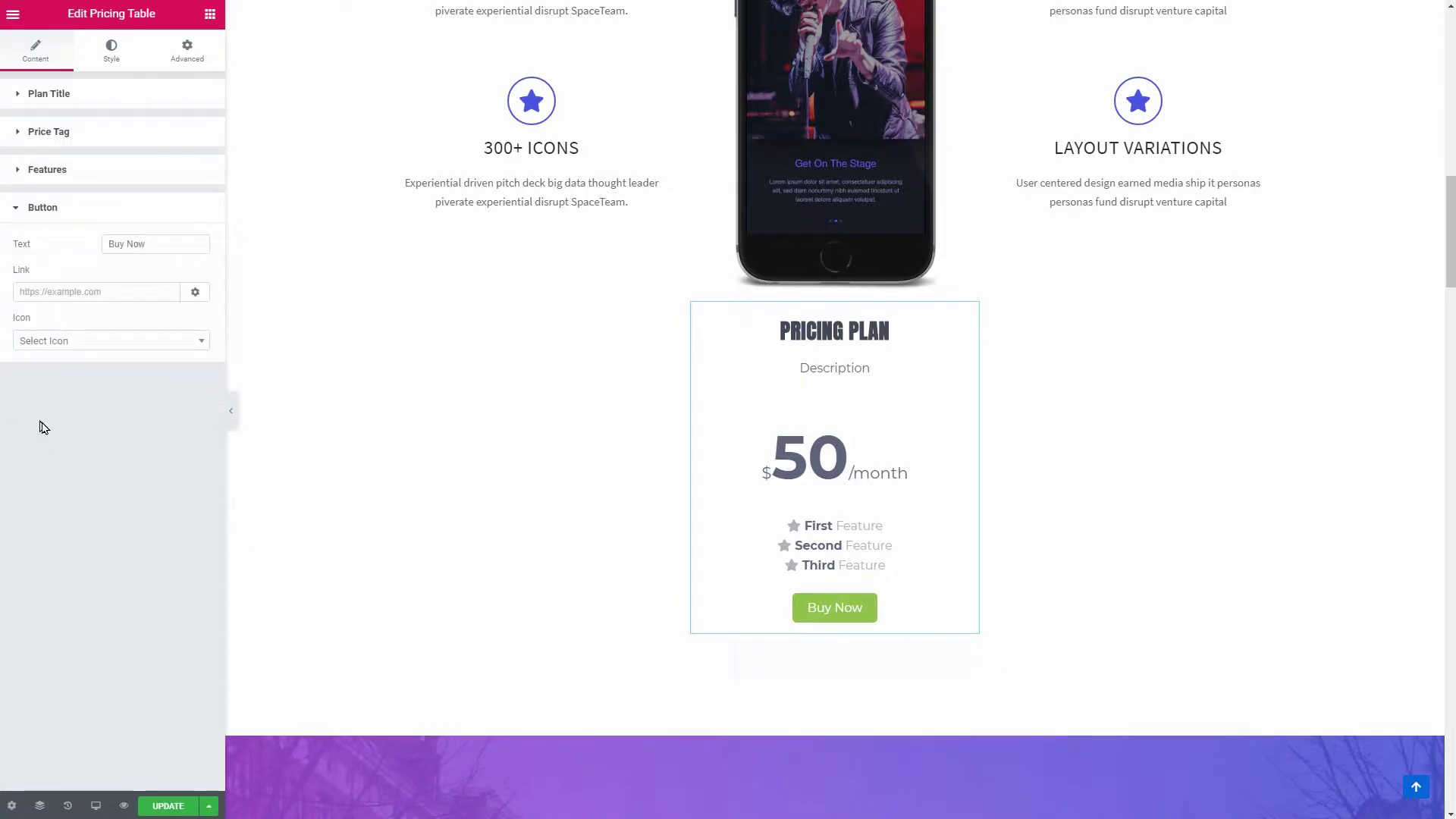
# Step: Give the Buy Now button a shopping-cart icon, then add a Post Type Grid below App Features
pyautogui.click(201, 342)
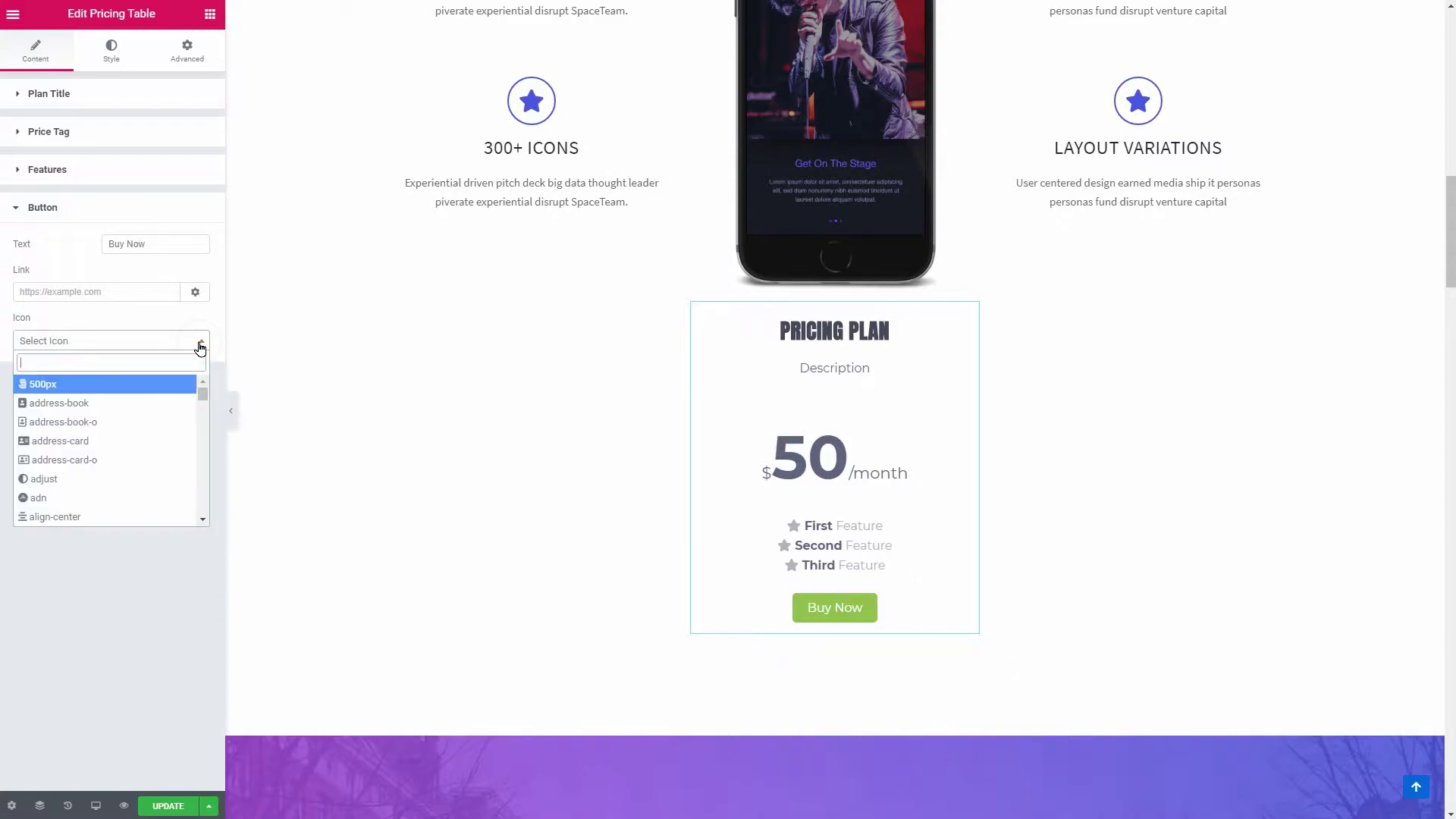
pyautogui.write('cart')
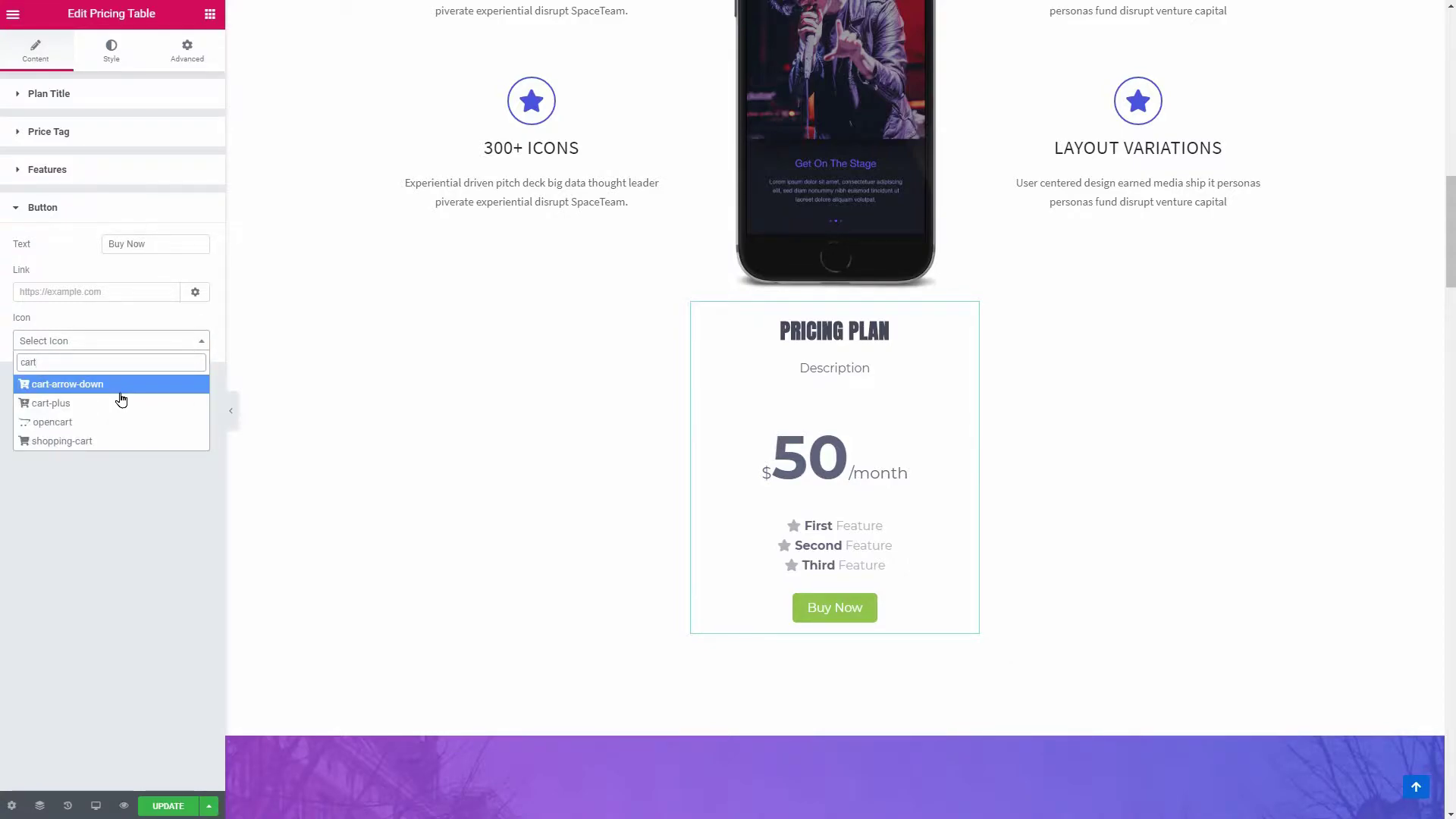
pyautogui.click(88, 442)
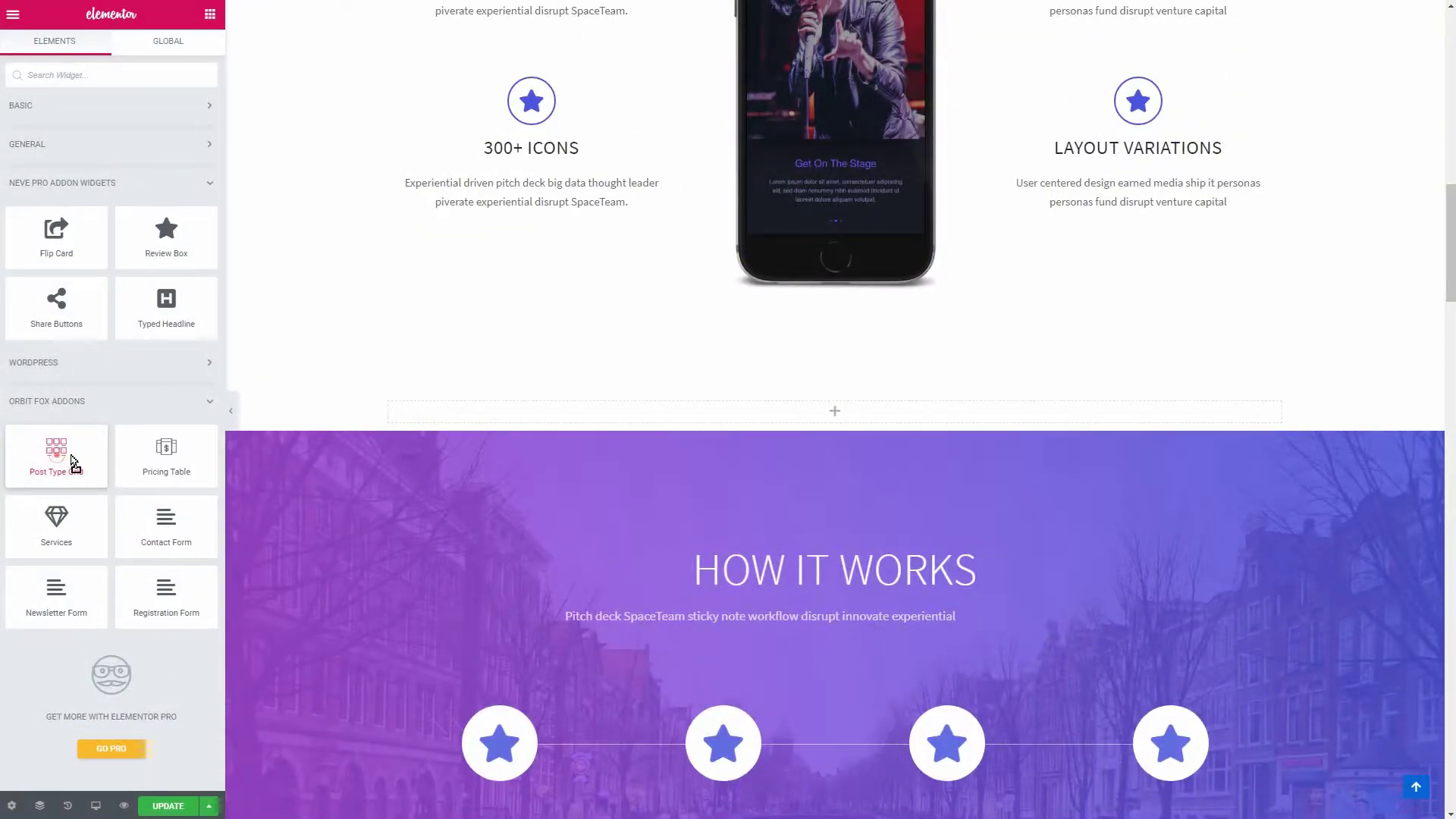
pyautogui.moveTo(73, 462); pyautogui.dragTo(830, 413)
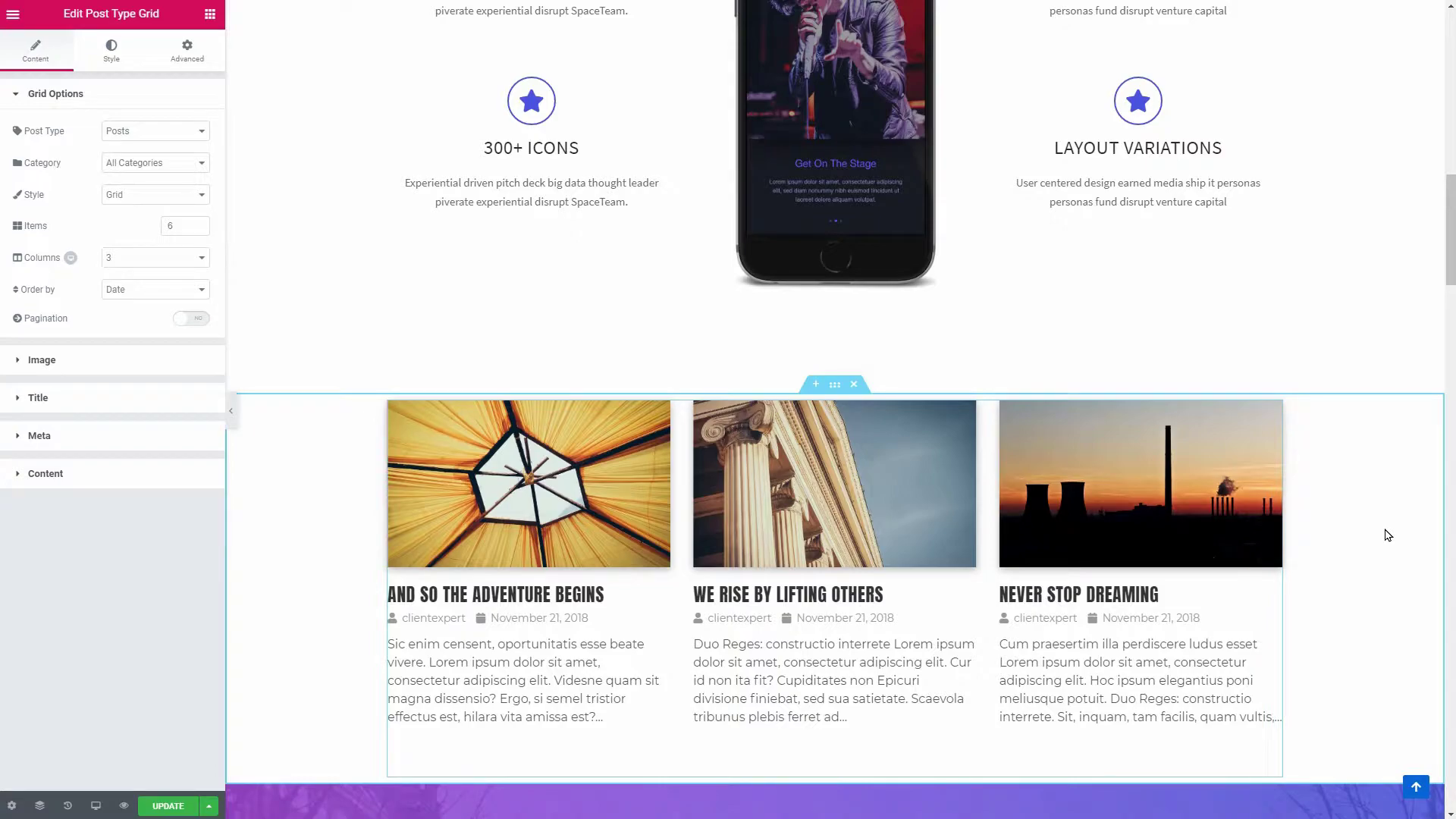
# Step: Keep the post grid showing Posts and adjust its image height, leaving image links on
pyautogui.click(202, 133)
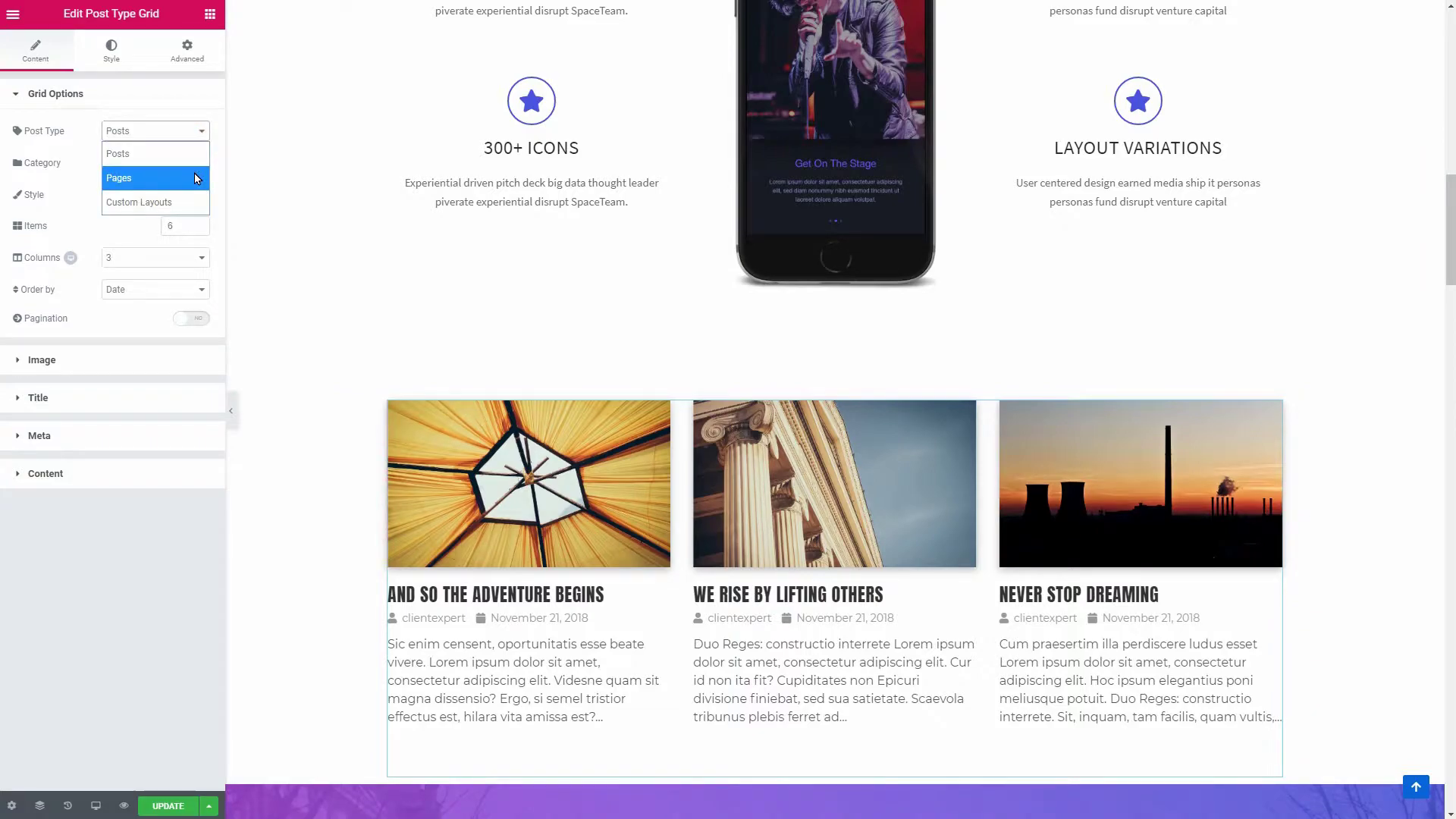
pyautogui.click(191, 145)
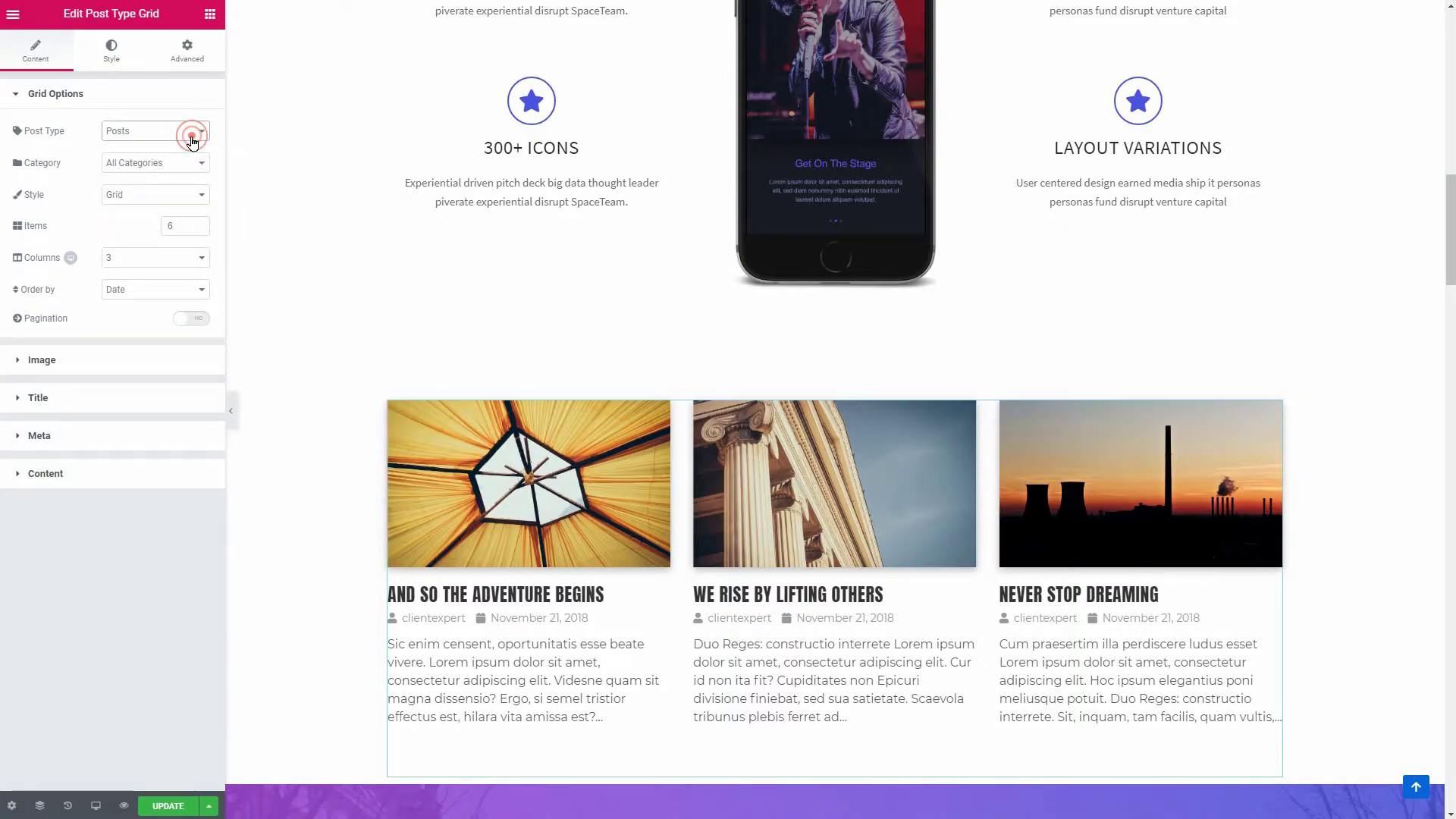
pyautogui.click(84, 360)
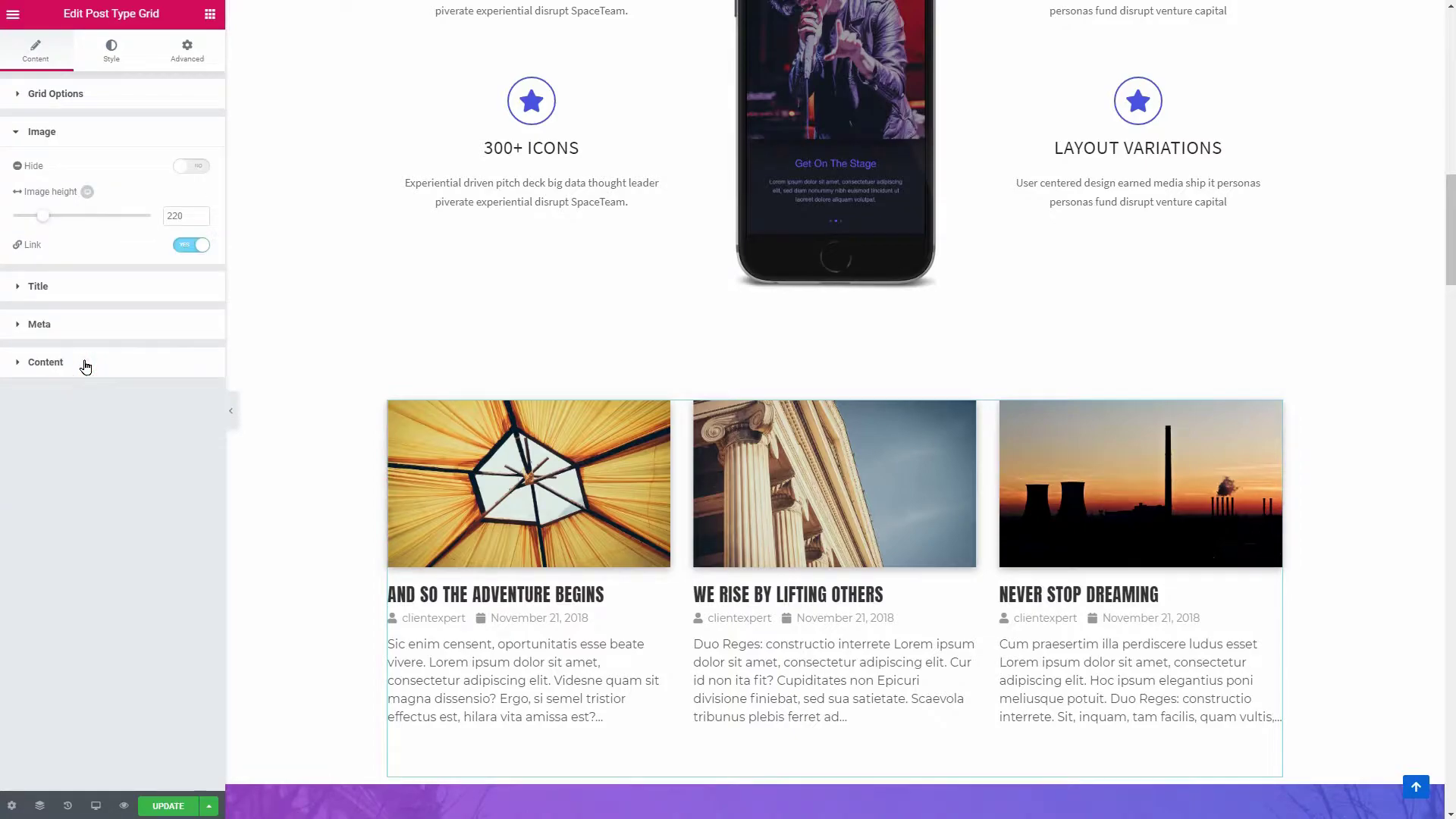
pyautogui.moveTo(44, 220)
pyautogui.mouseDown()
pyautogui.moveTo(56, 220)
pyautogui.moveTo(25, 220)
pyautogui.moveTo(46, 220)
pyautogui.mouseUp()
pyautogui.click(186, 249)
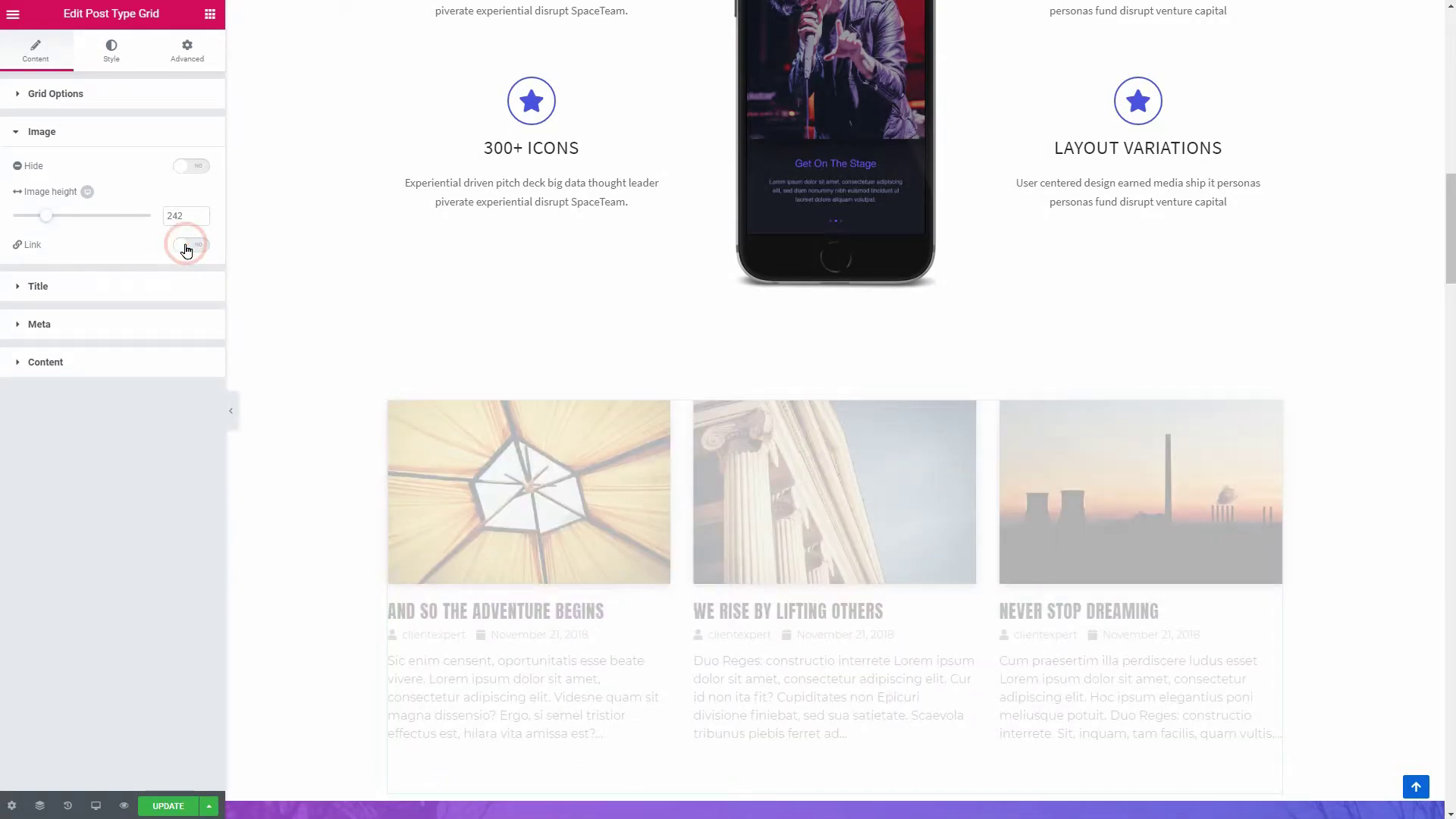
pyautogui.click(185, 250)
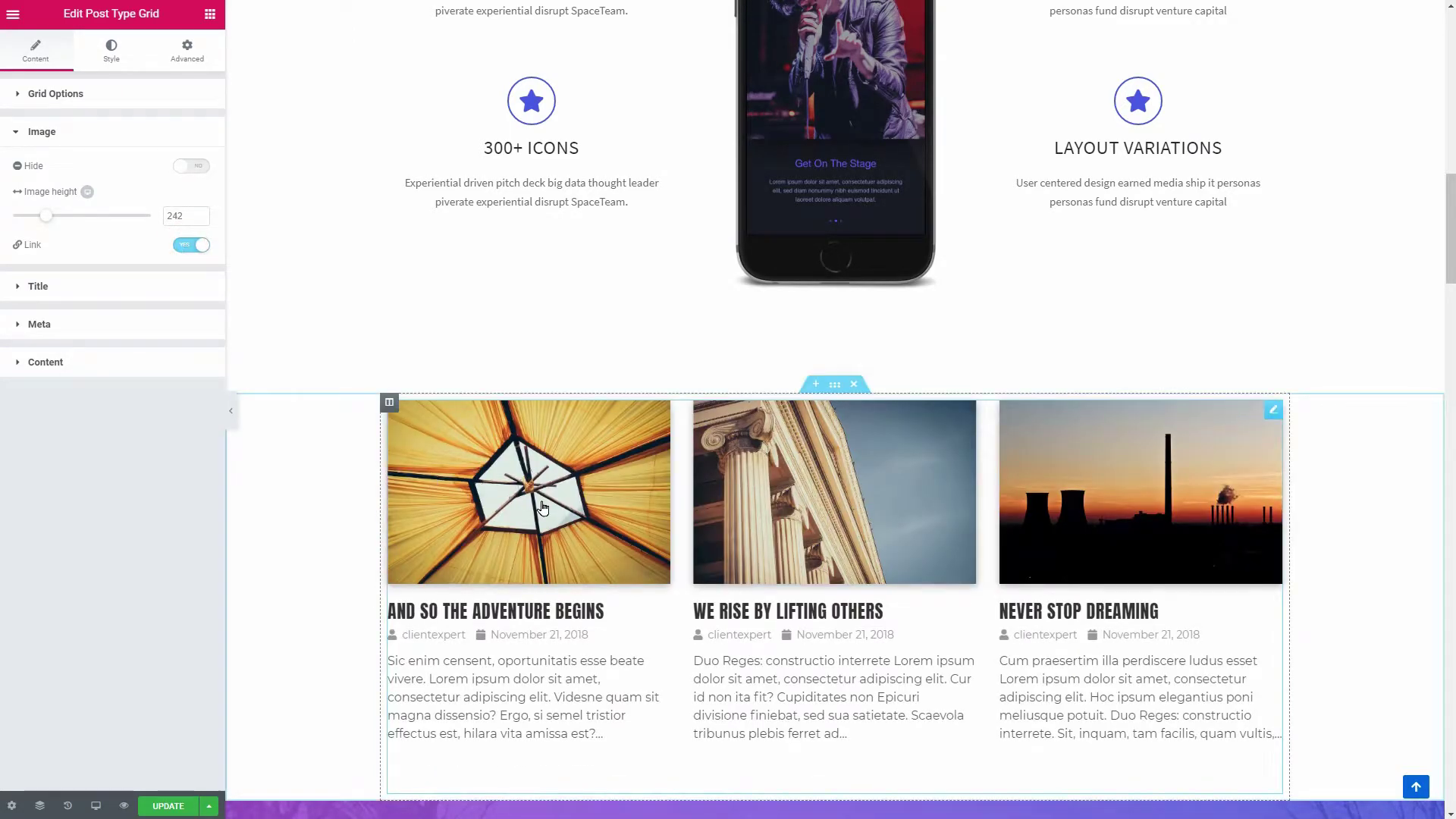
# Step: Keep the Read more button on each post and make its background colour purple
pyautogui.click(70, 332)
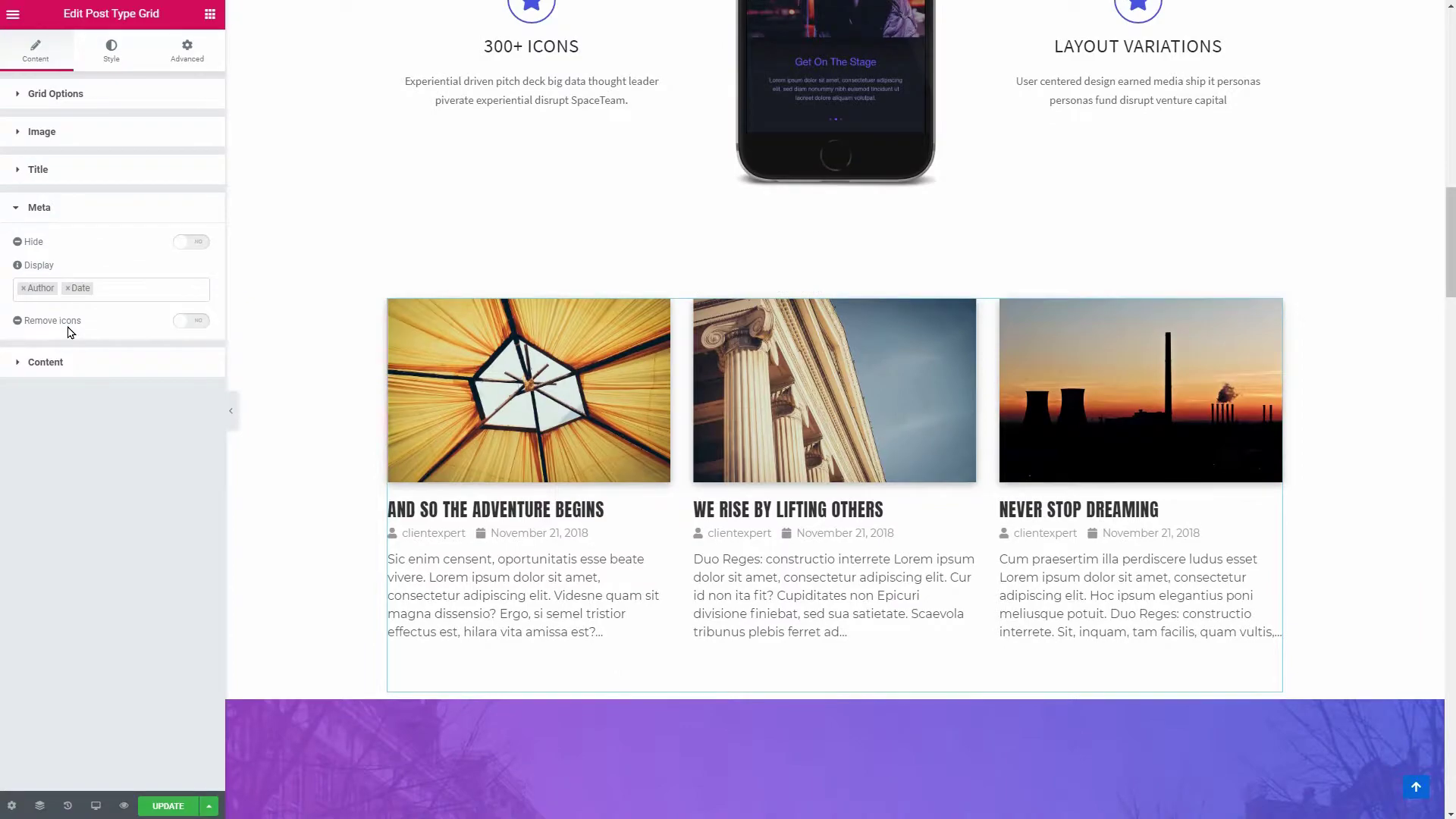
pyautogui.click(53, 363)
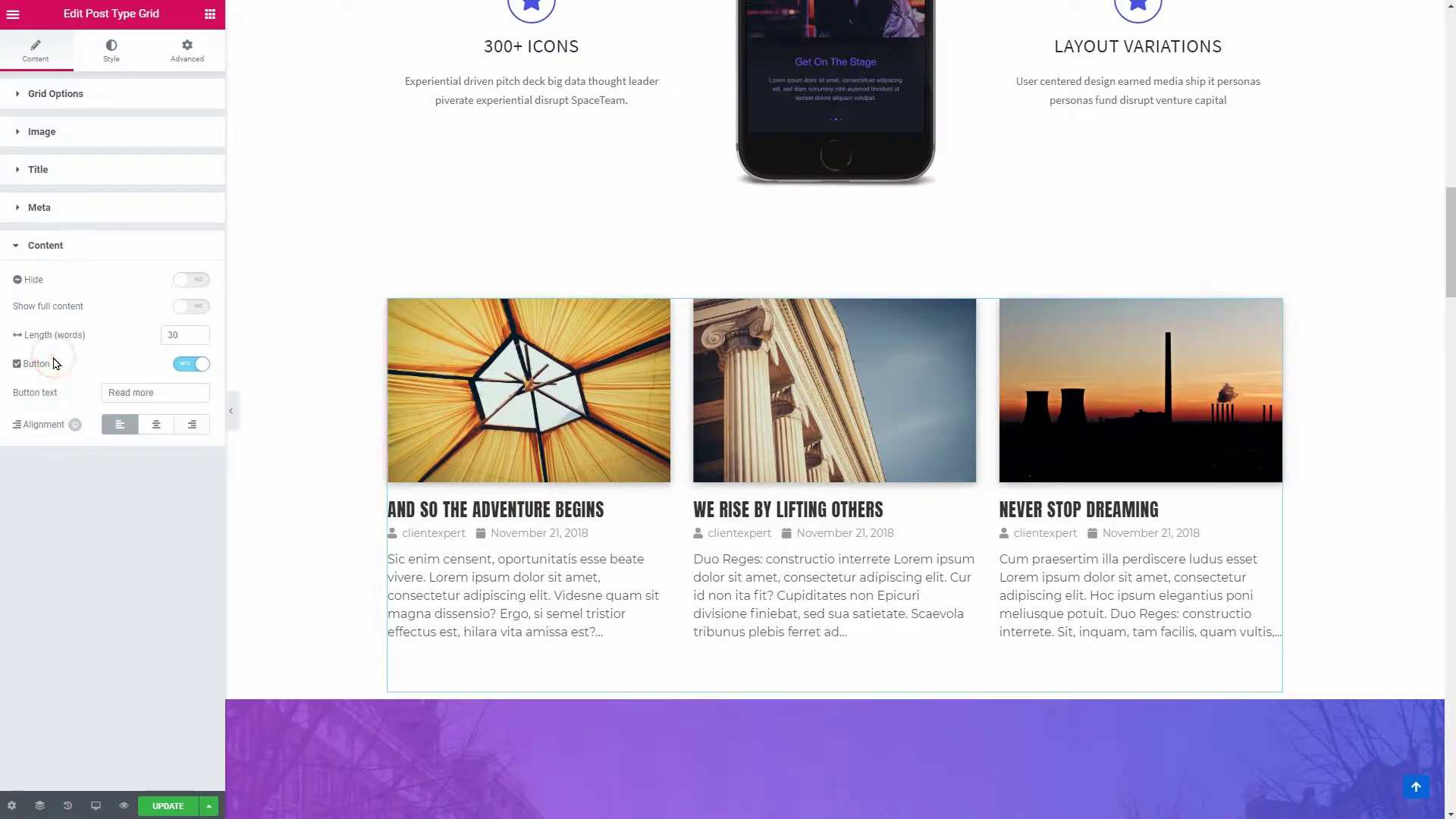
pyautogui.tripleClick(159, 394)
pyautogui.click(110, 65)
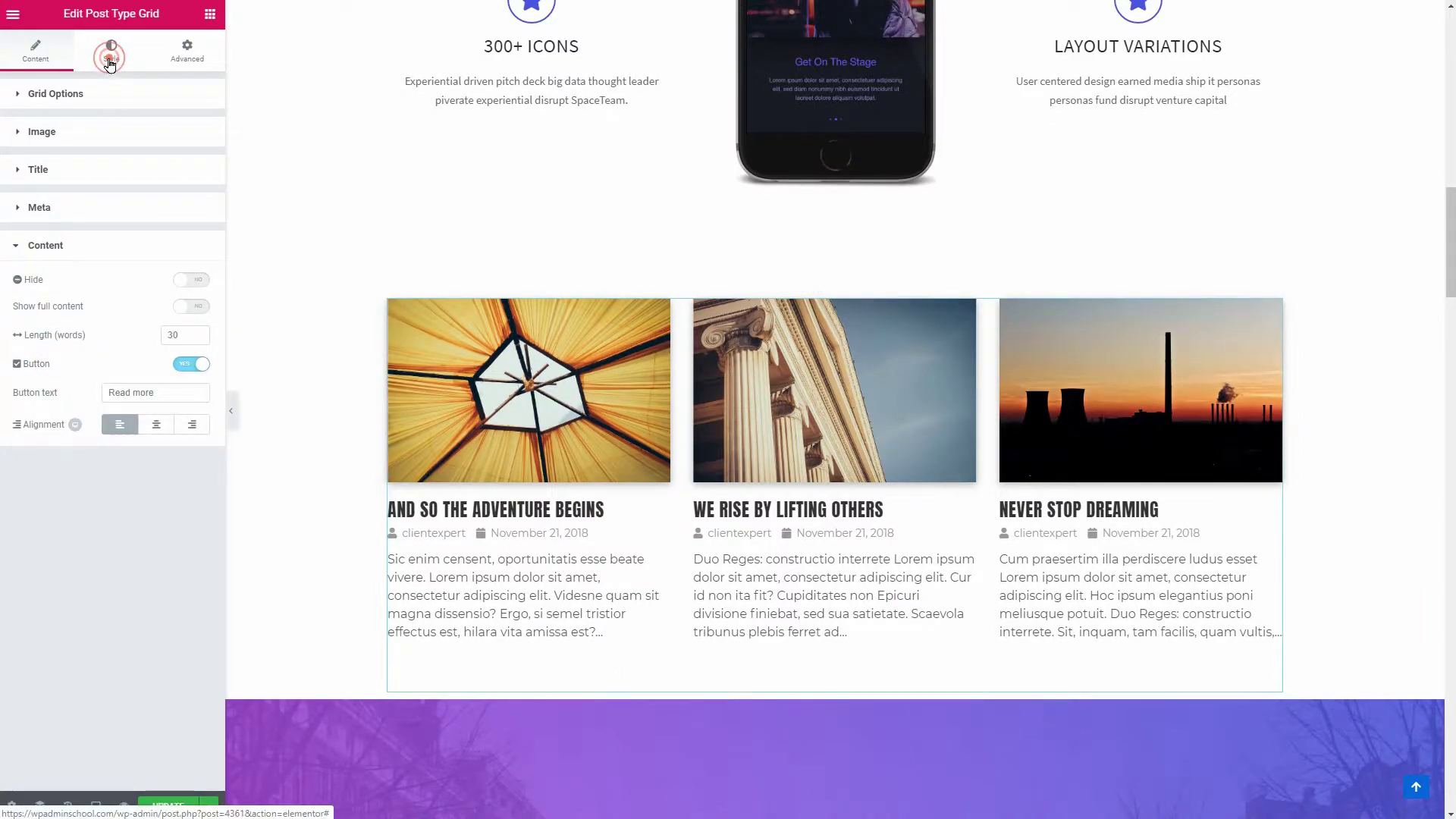
pyautogui.click(46, 612)
pyautogui.click(190, 541)
pyautogui.moveTo(103, 573); pyautogui.dragTo(131, 577)
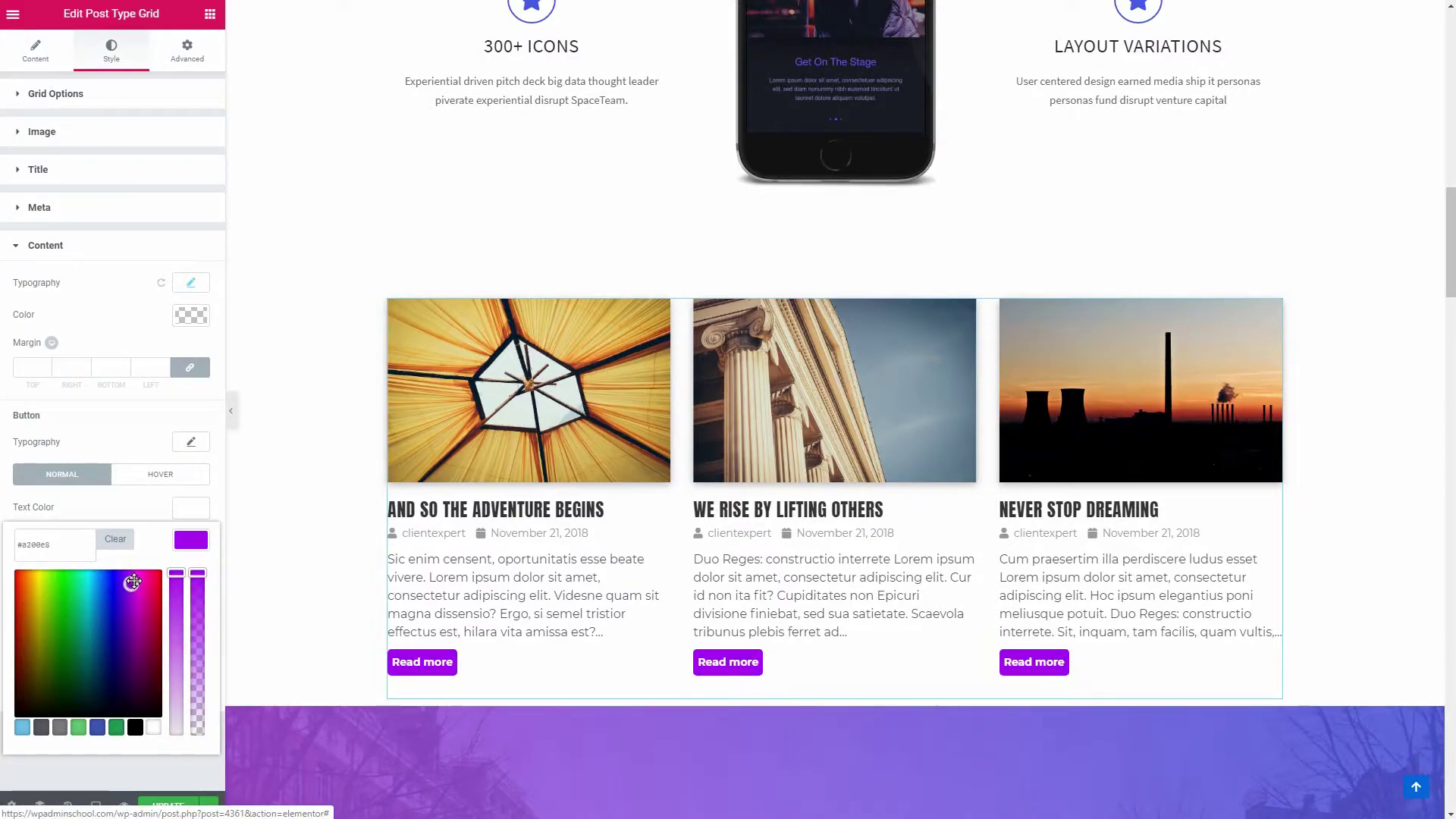
pyautogui.click(216, 584)
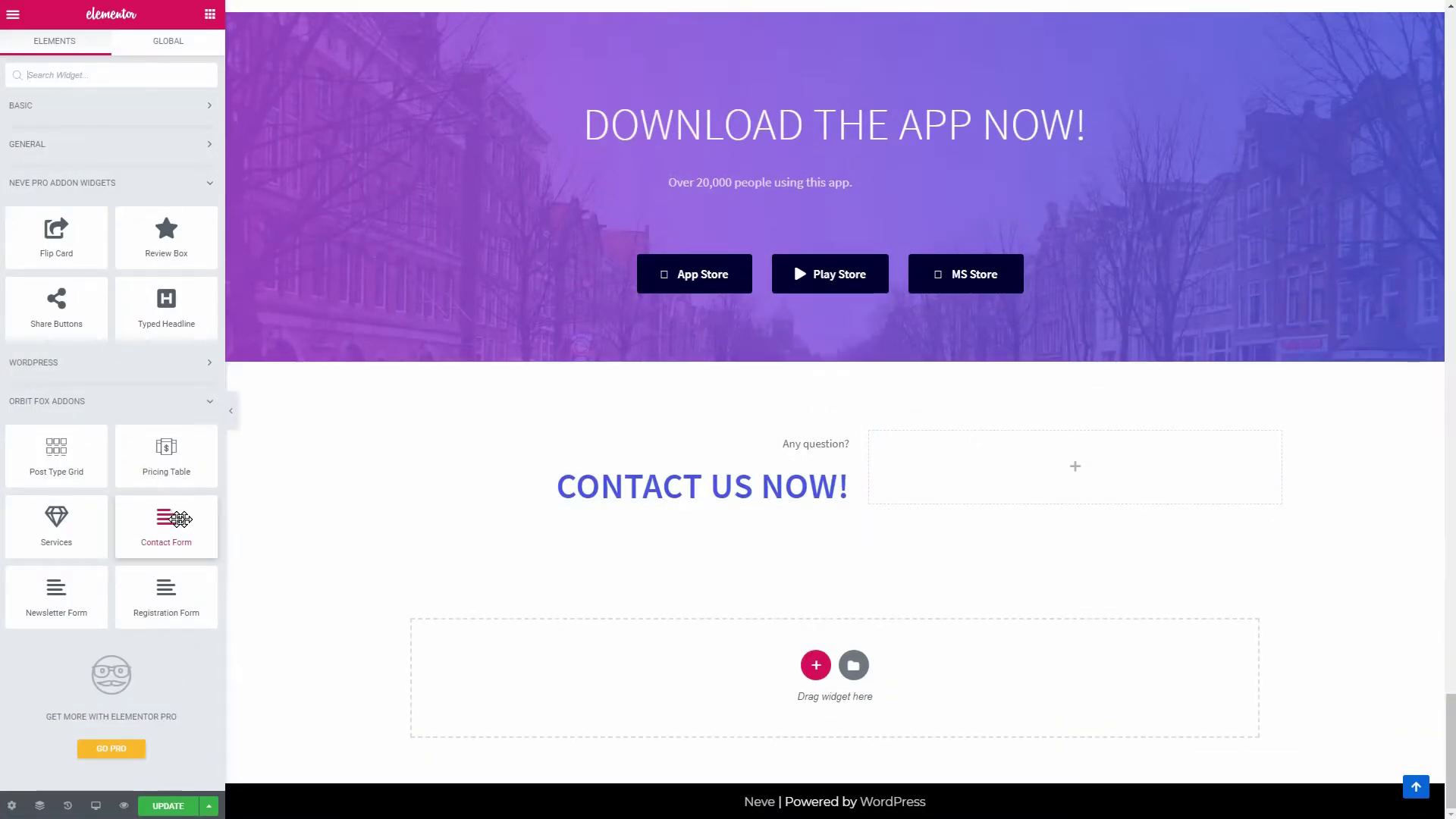
# Step: Drop the Orbit Fox Contact Form beside CONTACT US NOW!, keeping its original Name, Email, Phone and Message fields
pyautogui.moveTo(180, 519); pyautogui.dragTo(1071, 480)
pyautogui.scroll(-2, 1073, 483)
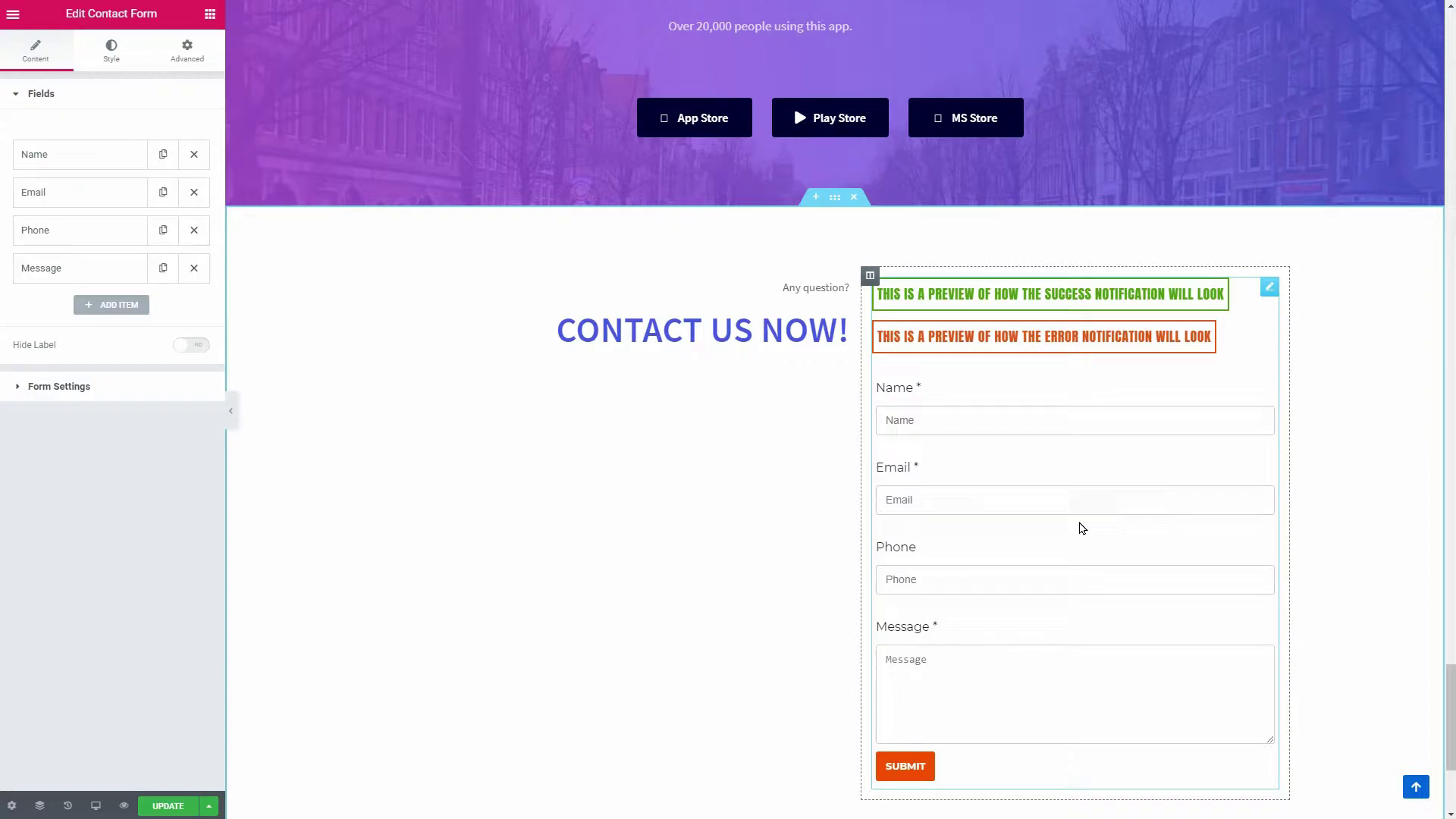
pyautogui.click(118, 304)
pyautogui.click(118, 508)
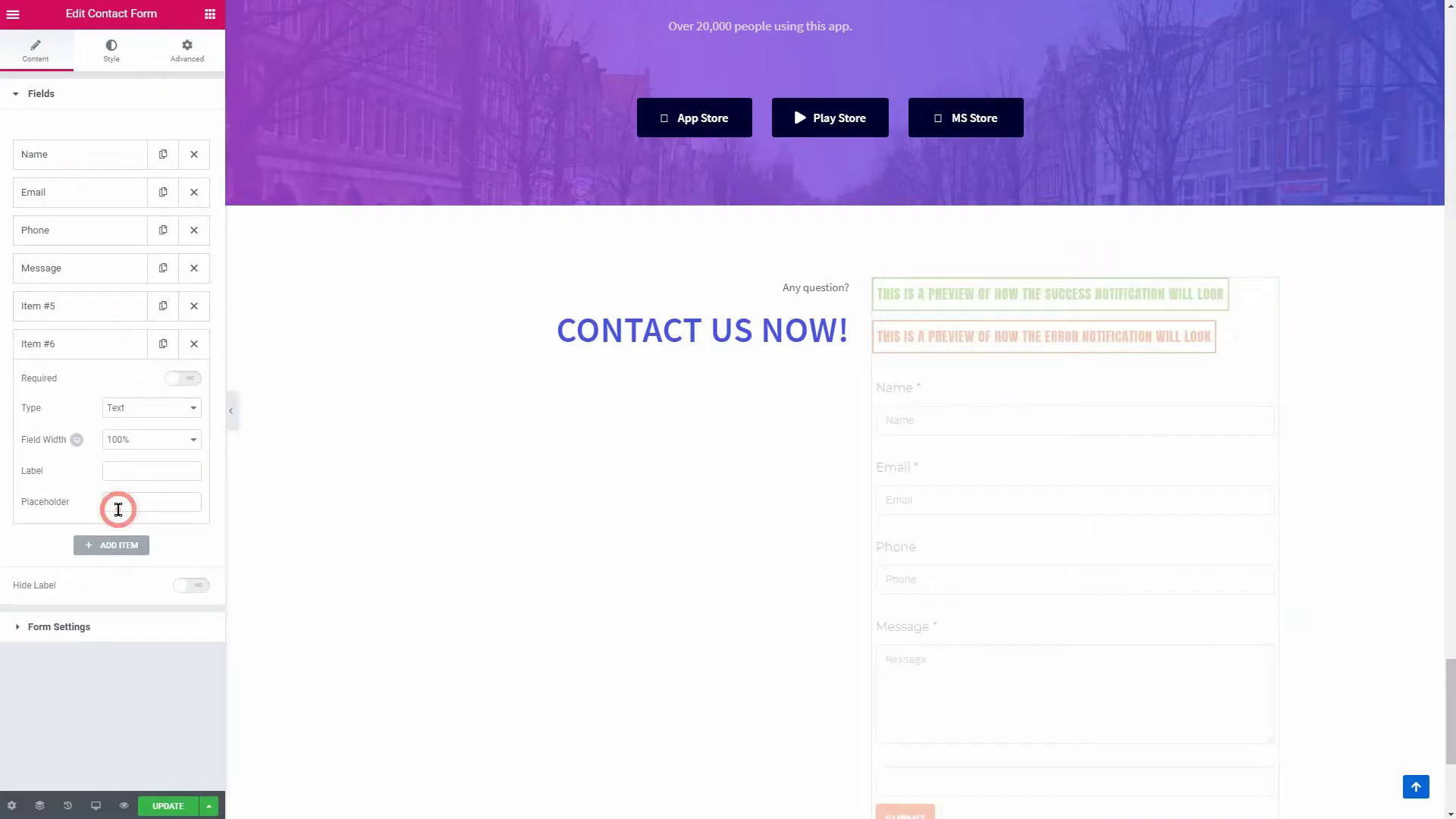
pyautogui.click(194, 347)
pyautogui.click(193, 305)
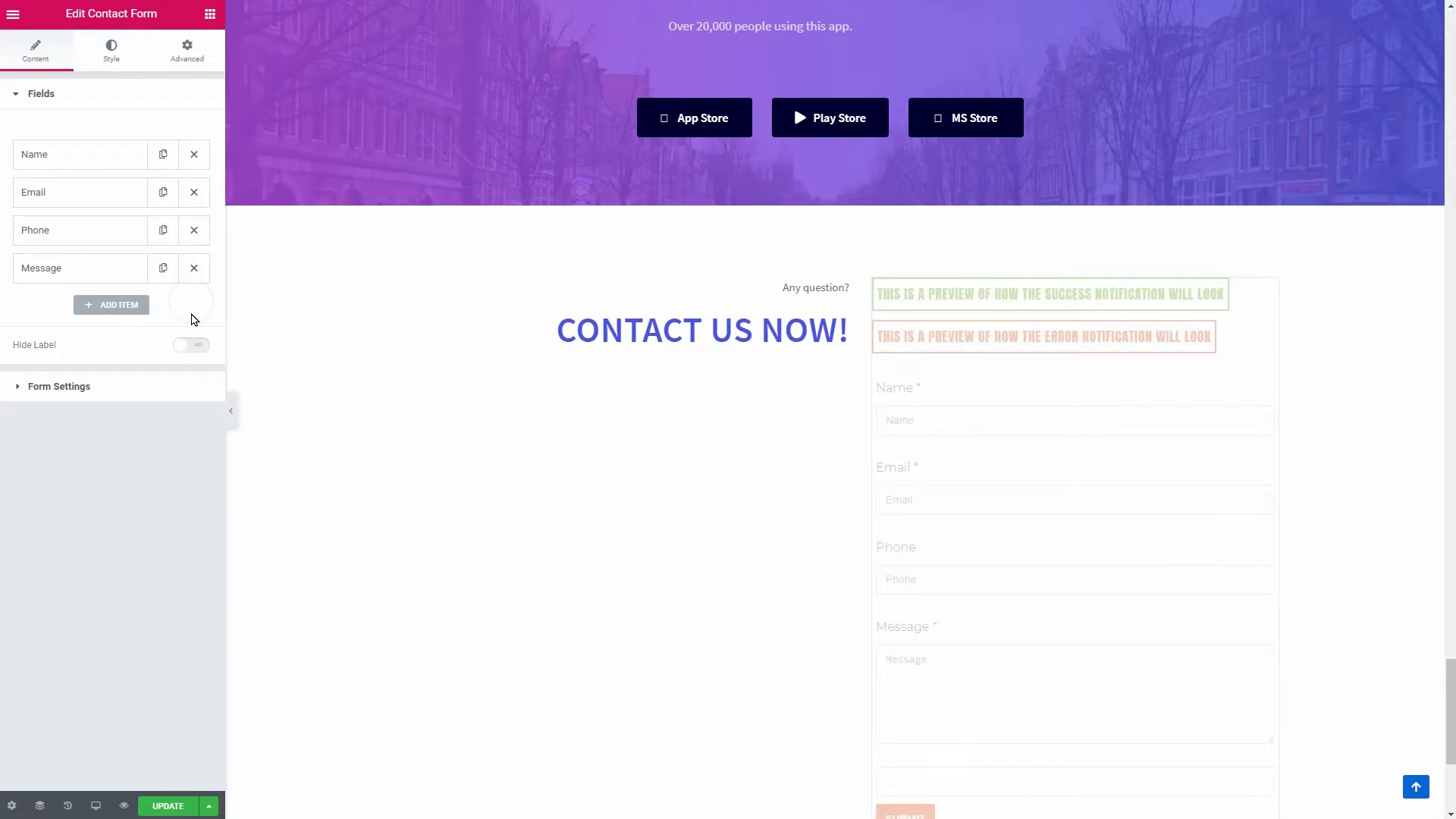
# Step: Keep the Message field as Textarea and check the recipient e-mail in the form settings
pyautogui.click(124, 274)
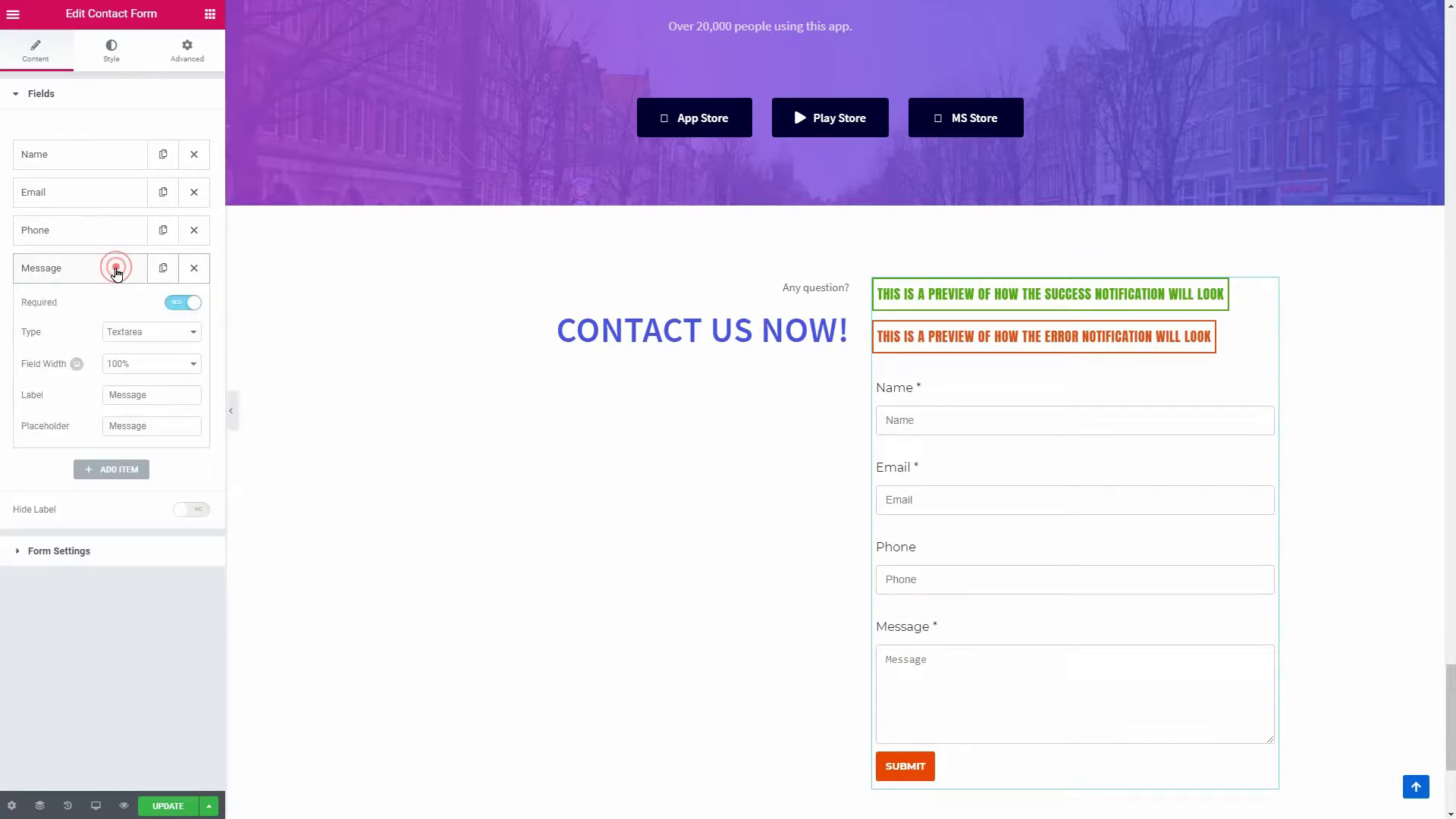
pyautogui.click(168, 332)
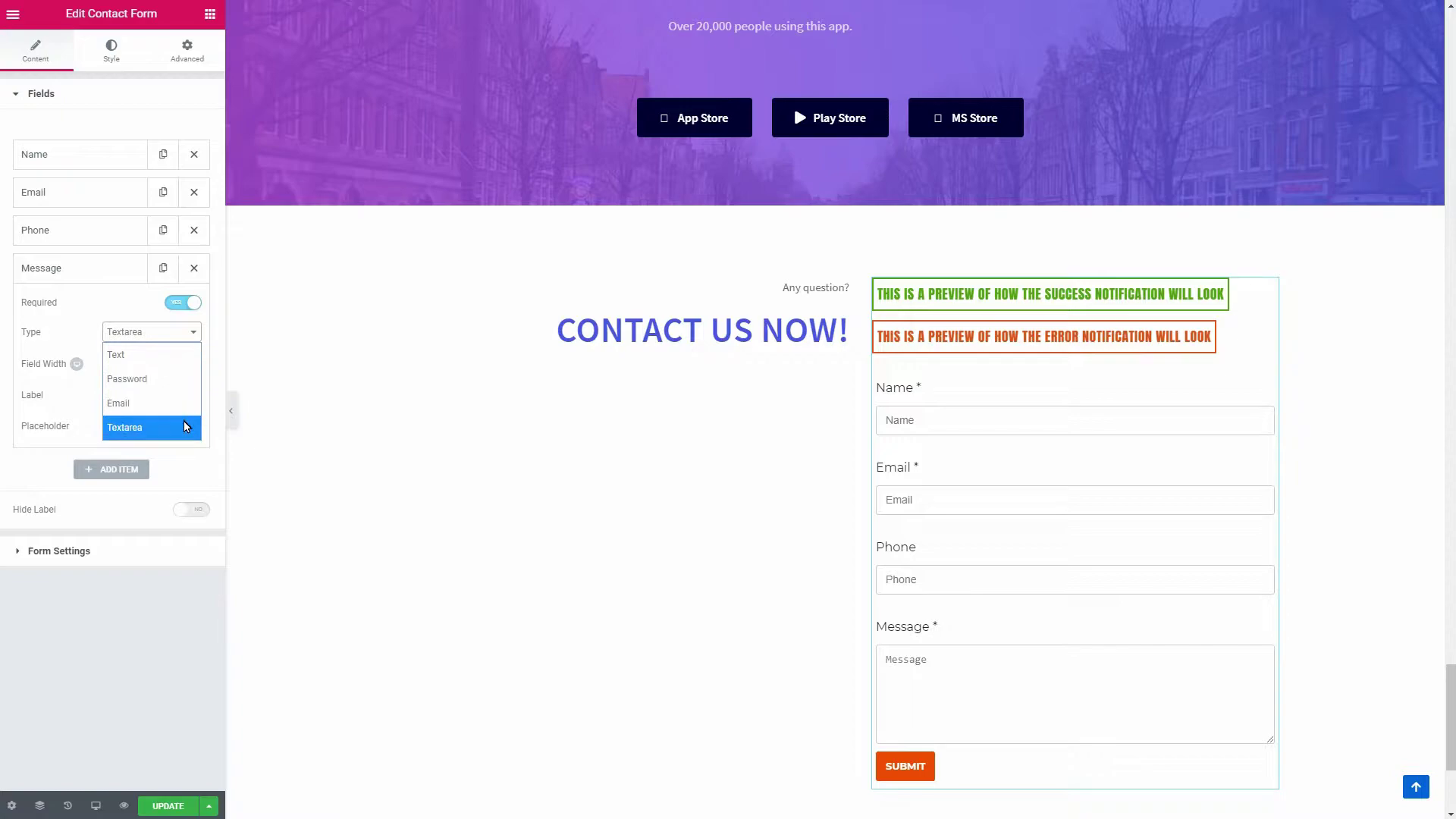
pyautogui.click(183, 334)
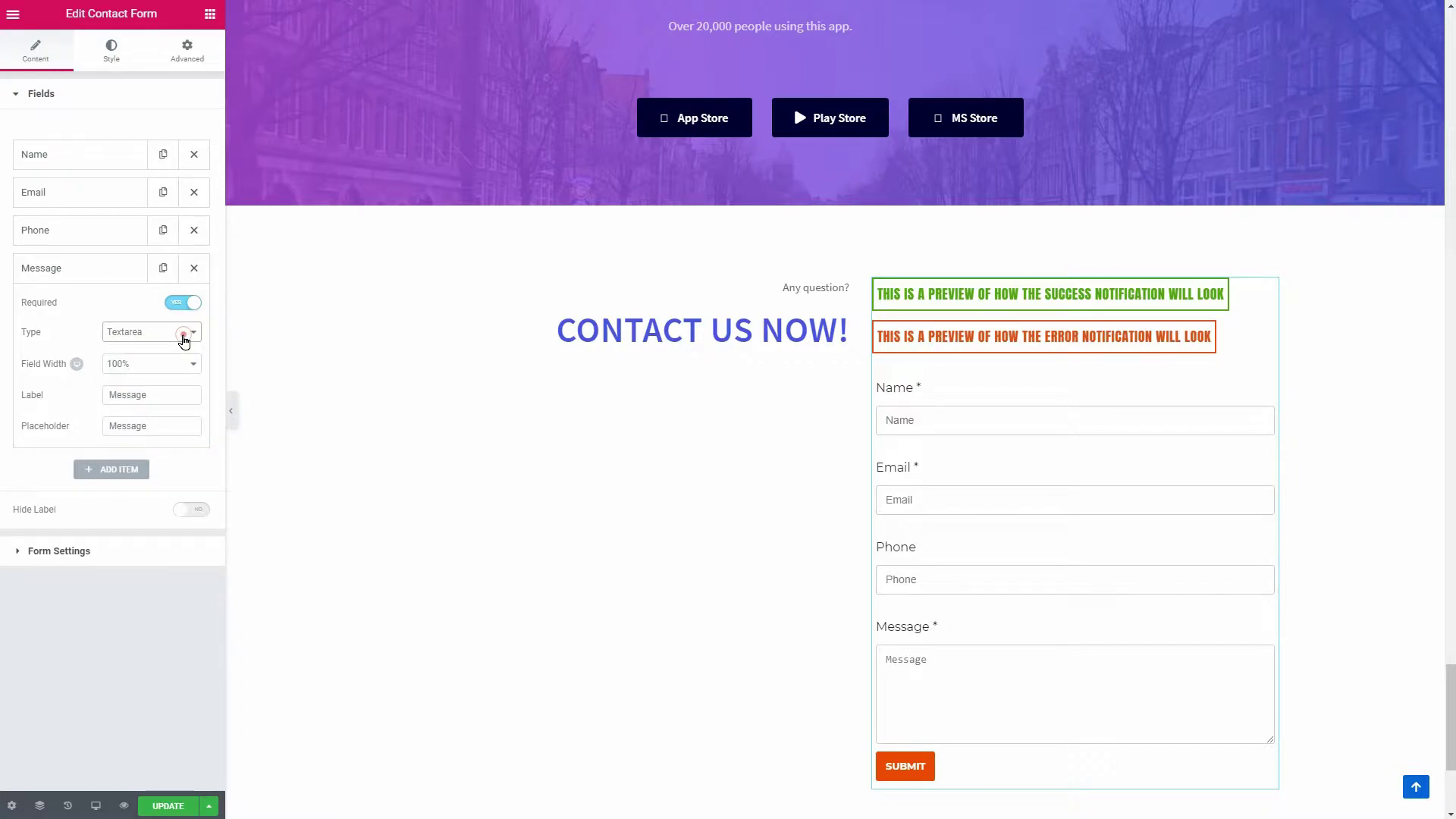
pyautogui.click(90, 552)
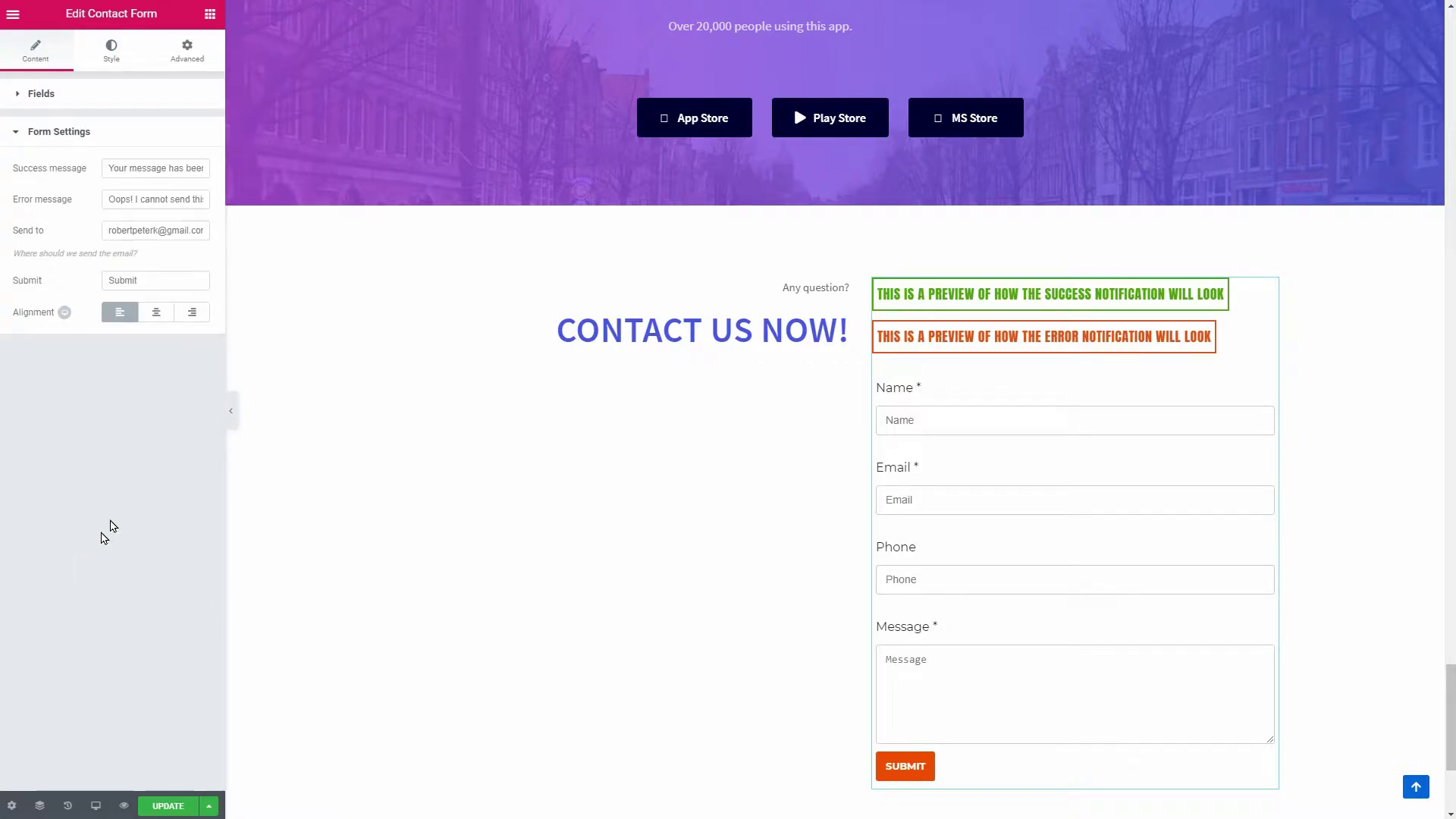
pyautogui.moveTo(105, 233); pyautogui.dragTo(247, 240)
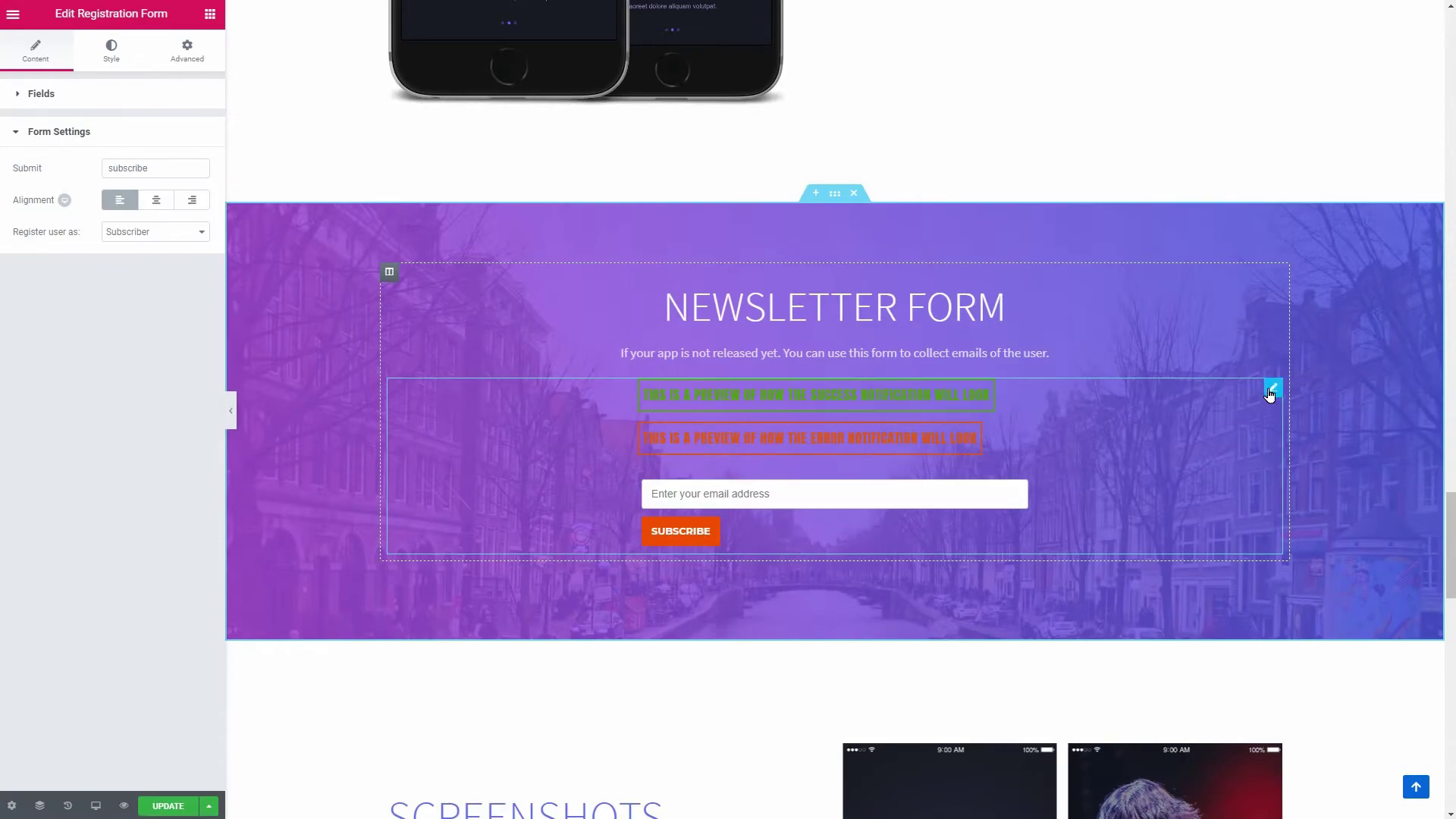
# Step: Delete the Registration Form from the Newsletter section and place a Newsletter Form there
pyautogui.rightClick(1272, 387)
pyautogui.click(1305, 605)
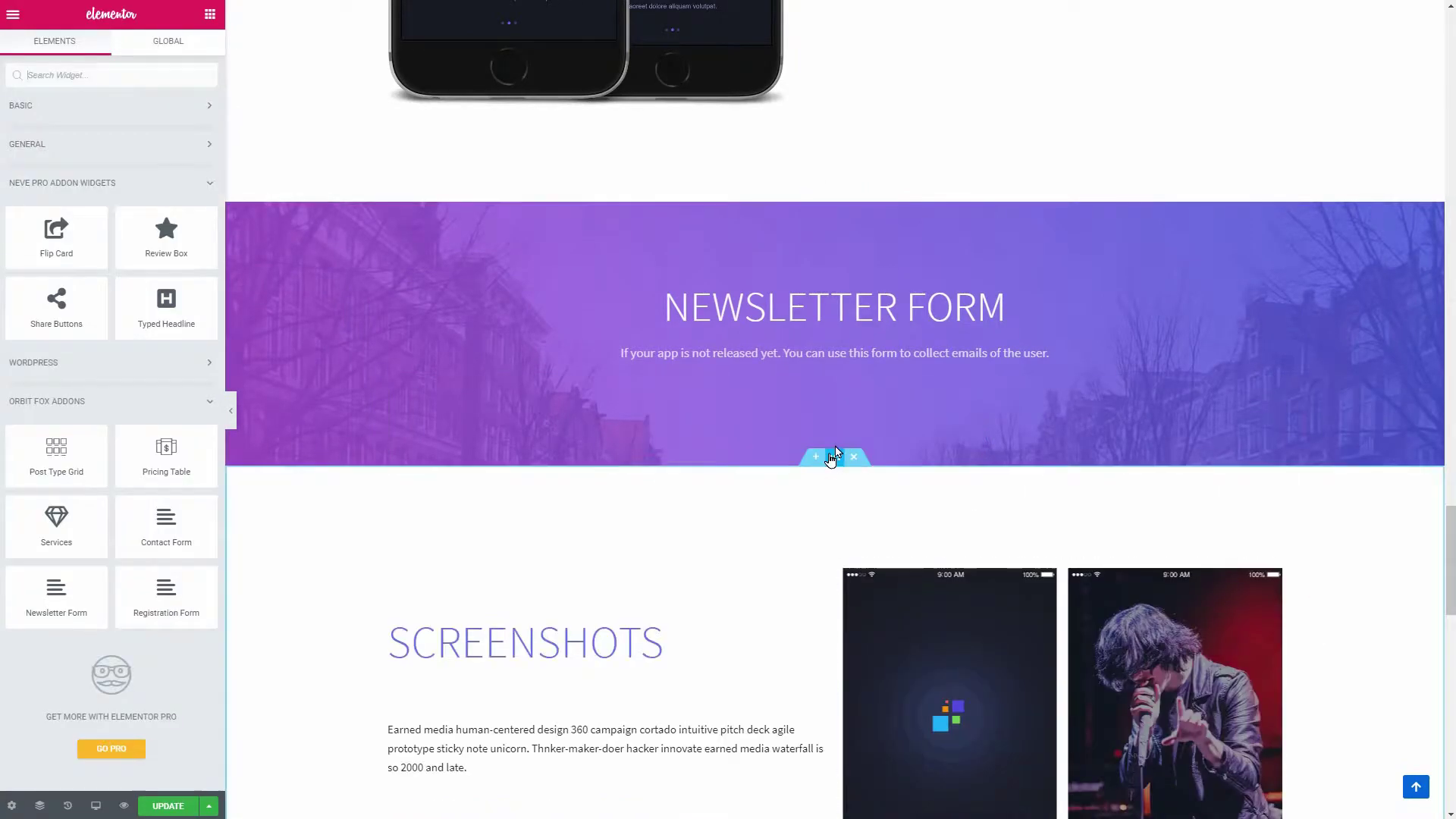
pyautogui.moveTo(70, 594); pyautogui.dragTo(817, 379)
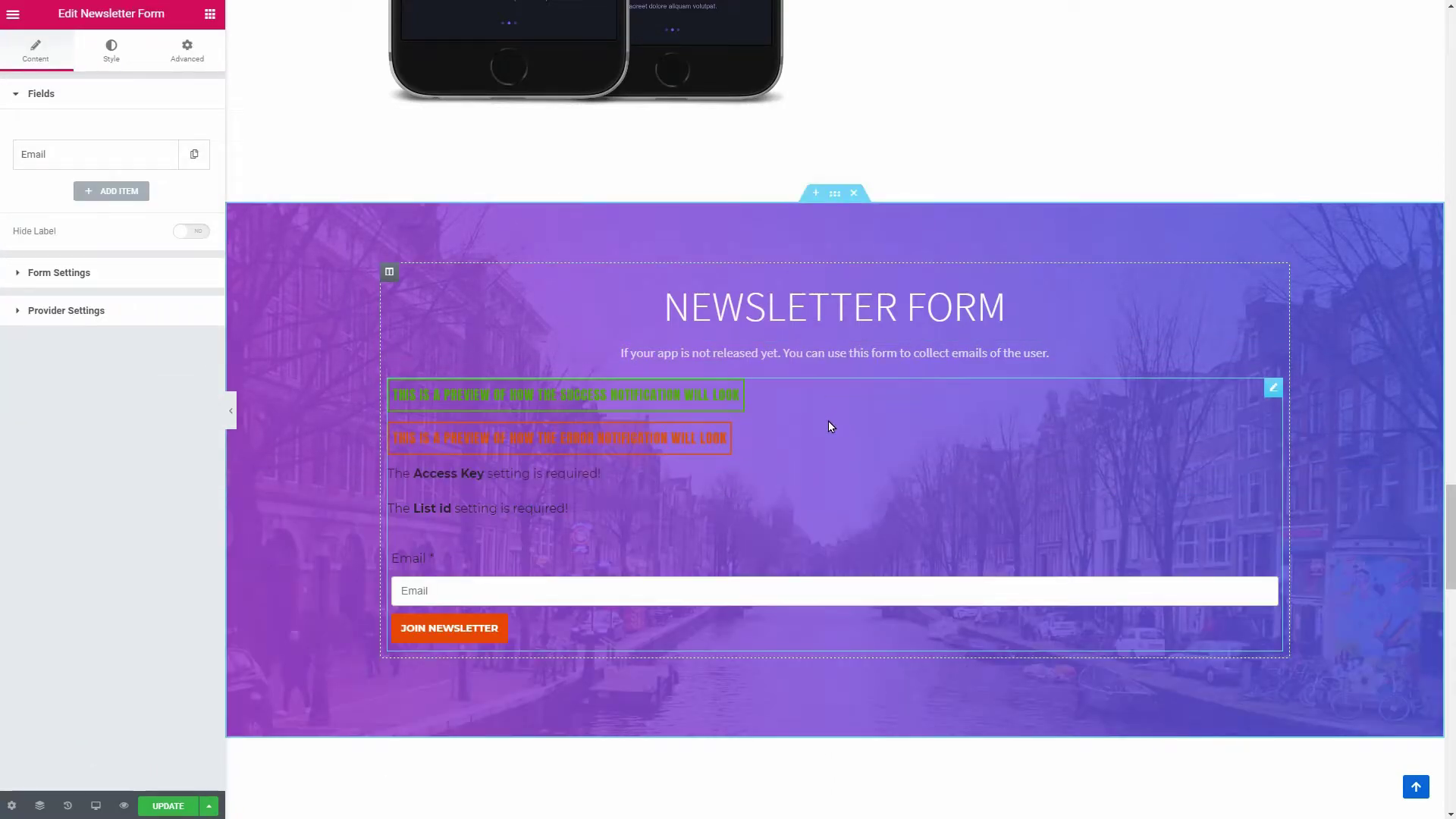
# Step: Review the newsletter provider access key and list ID fields, then add a Registration Form to the section
pyautogui.click(144, 272)
pyautogui.click(92, 412)
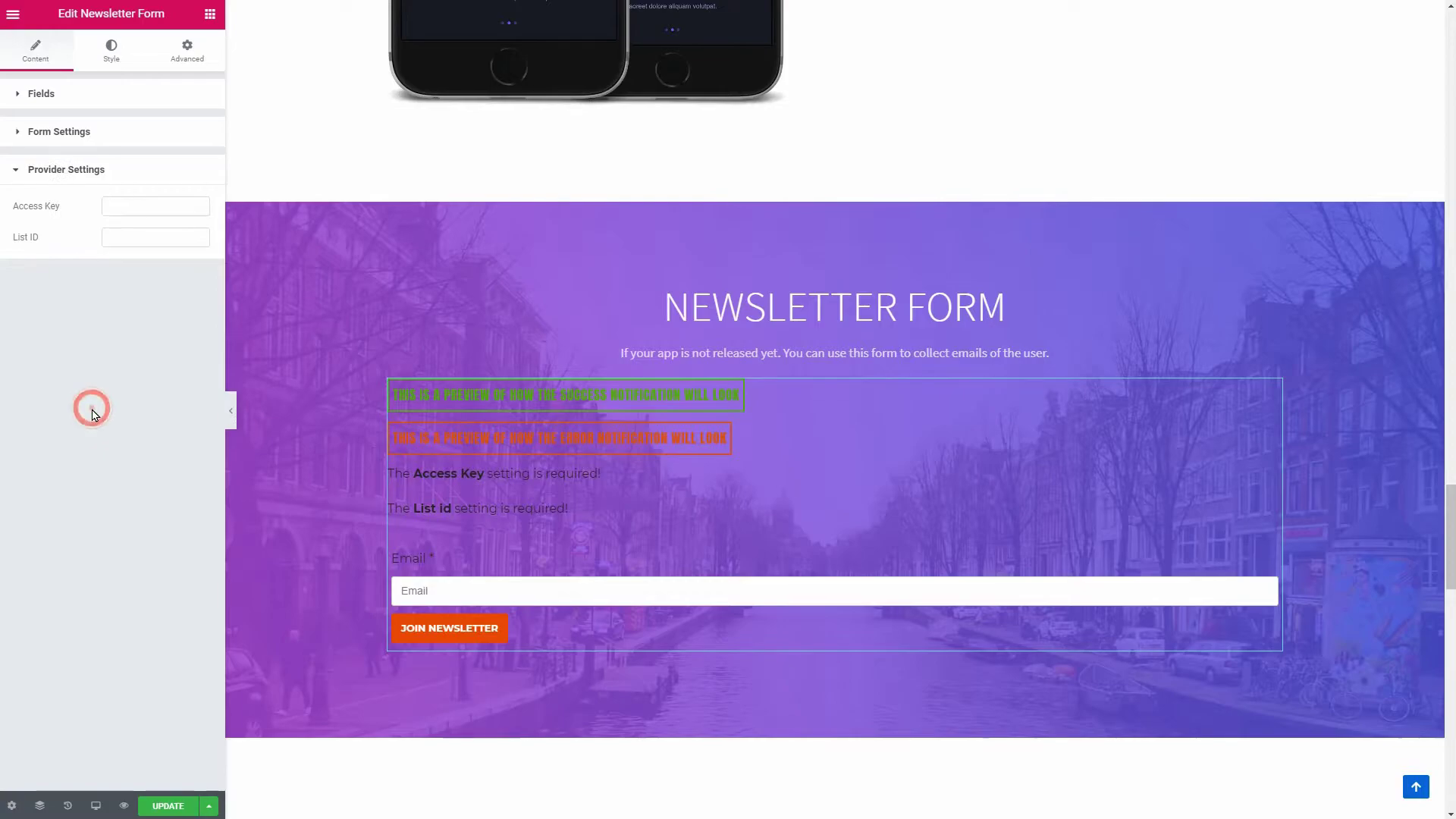
pyautogui.click(127, 207)
pyautogui.click(137, 238)
pyautogui.click(210, 18)
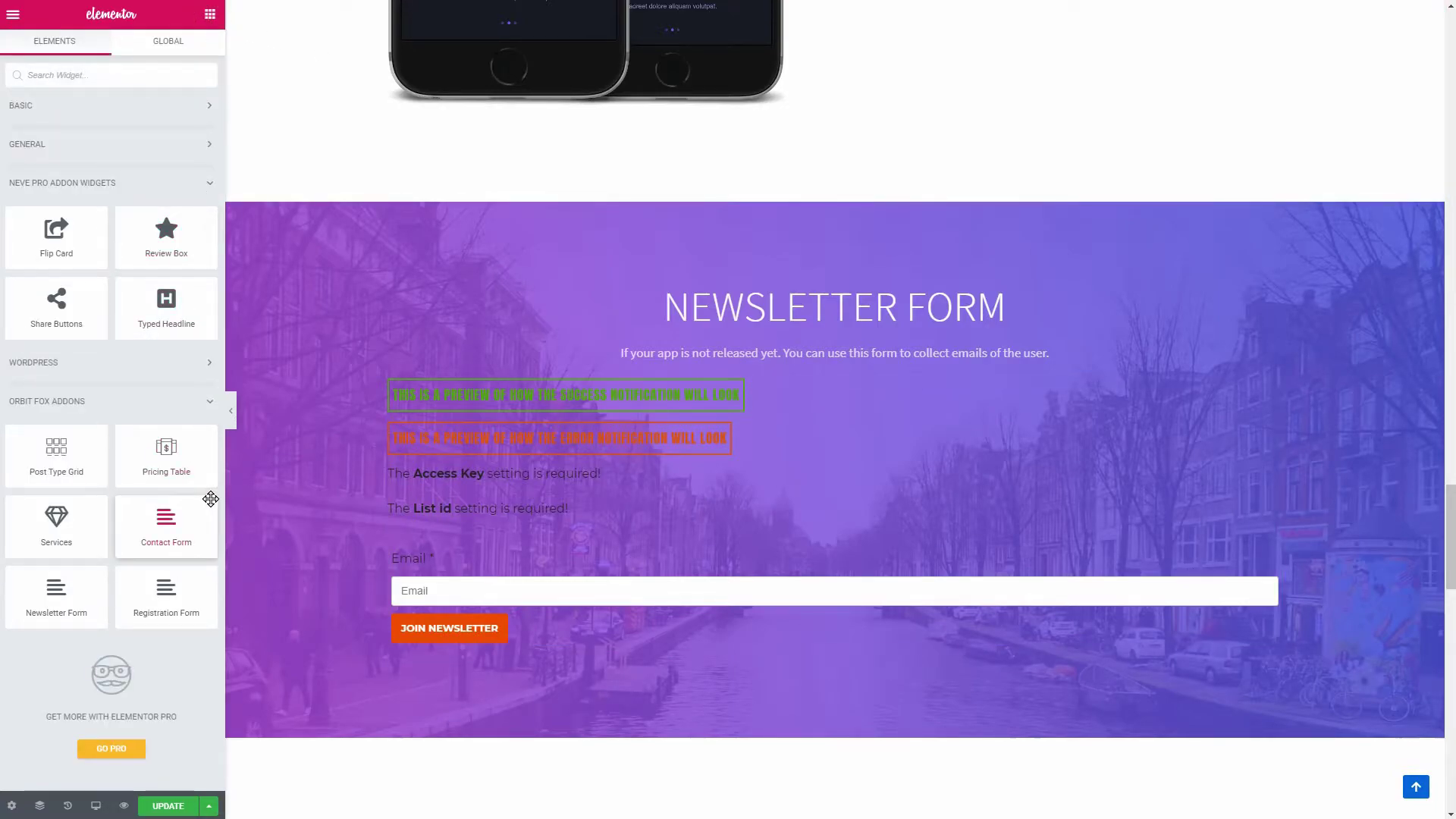
pyautogui.moveTo(166, 592); pyautogui.dragTo(837, 408)
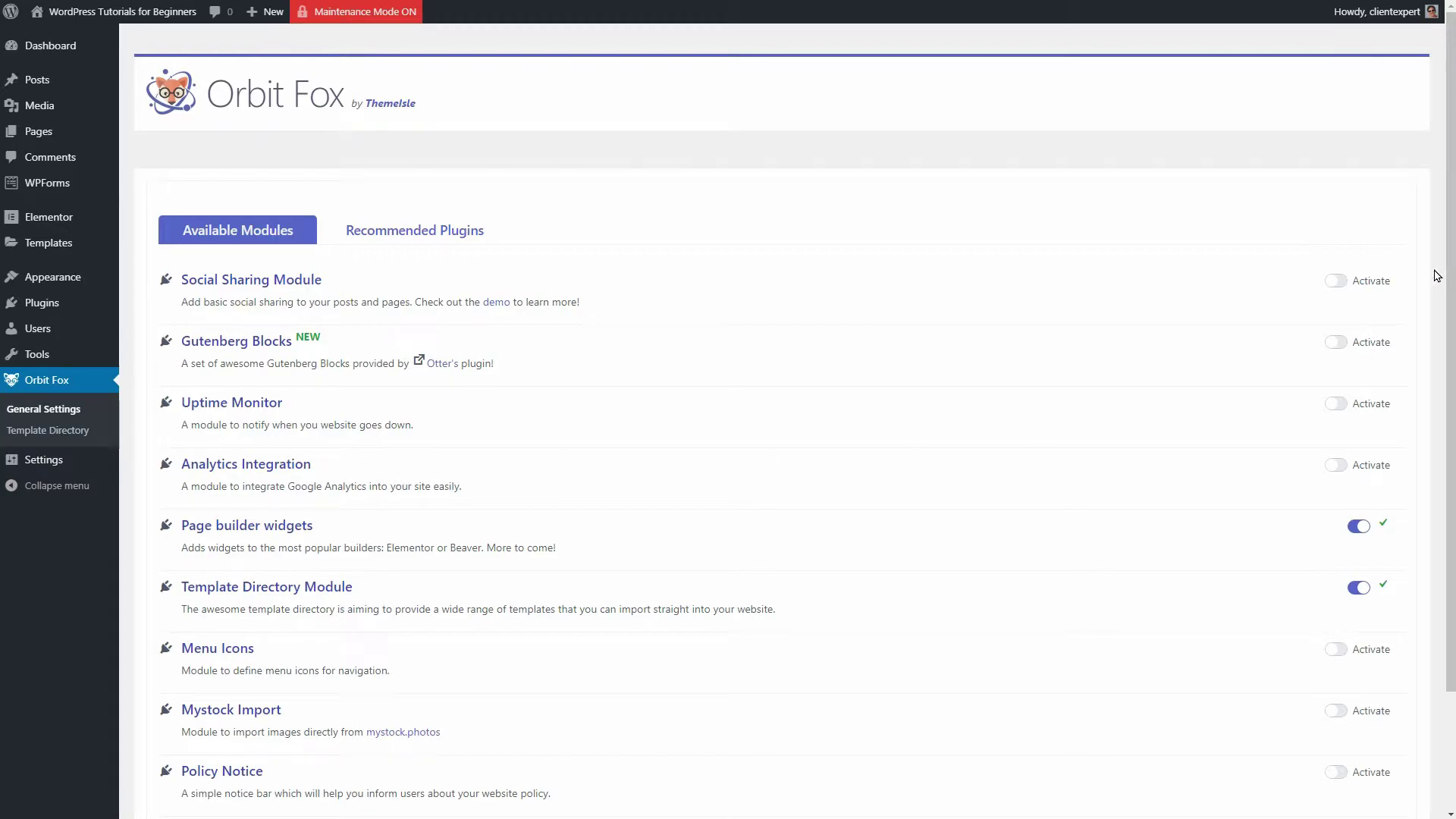
# Step: Scroll the Orbit Fox modules list and go to Orbit Fox > Template Directory
pyautogui.scroll(-2, 1444, 265)
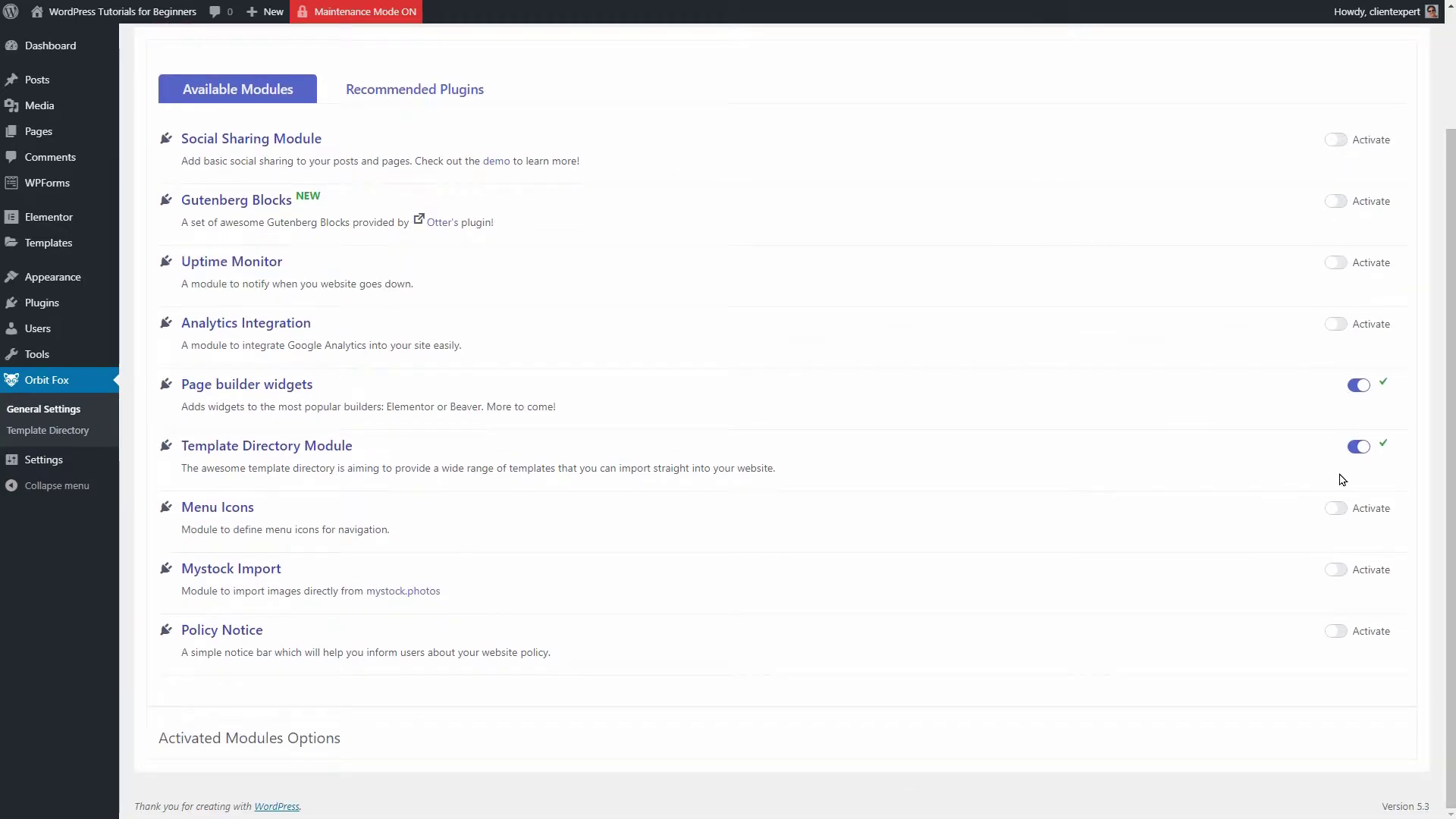
pyautogui.click(71, 439)
pyautogui.scroll(-5, 887, 529)
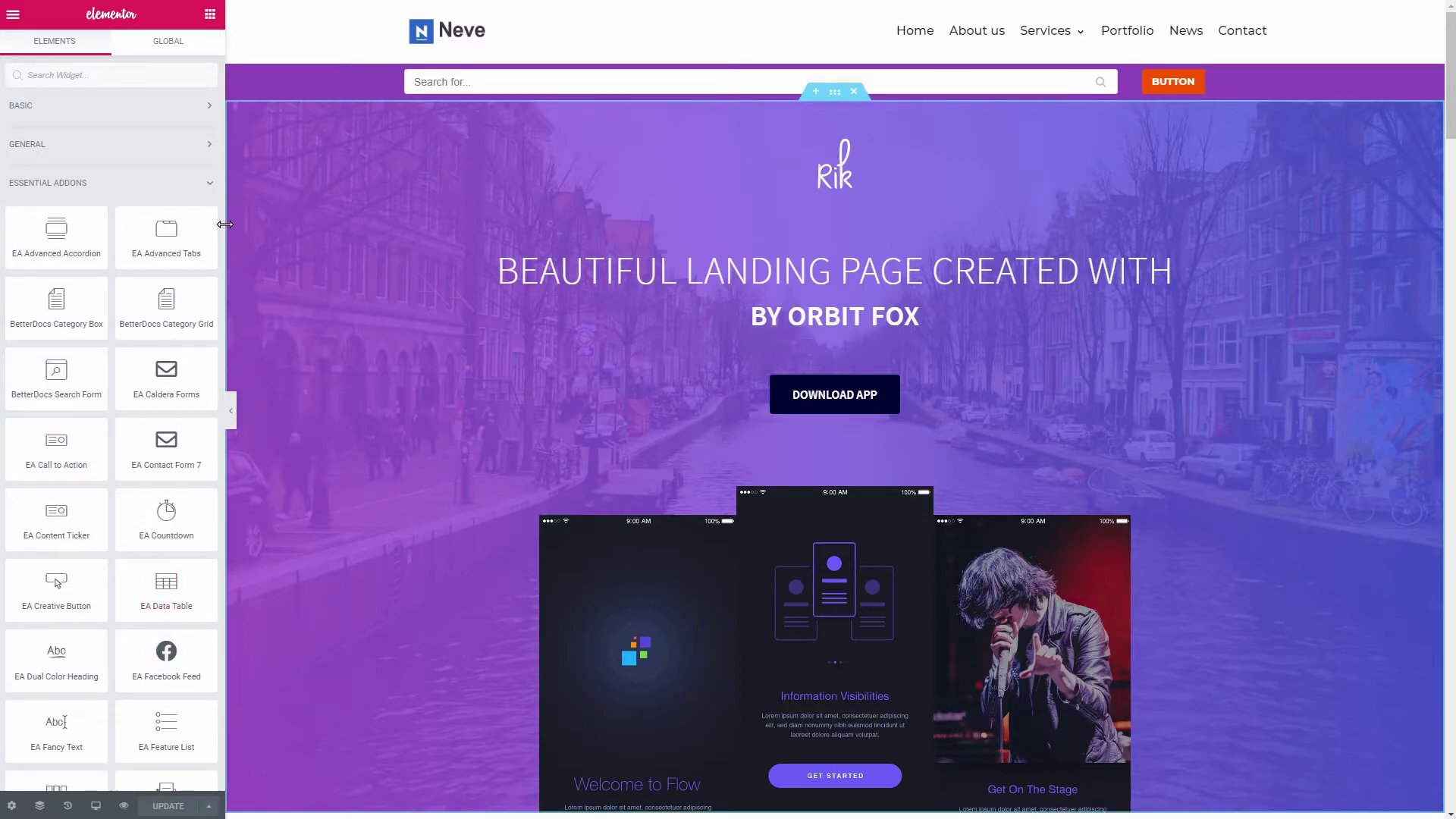
# Step: Place an EA Countdown widget below the DOWNLOAD APP button in the hero
pyautogui.moveTo(217, 220); pyautogui.dragTo(225, 561)
pyautogui.scroll(6, 223, 531)
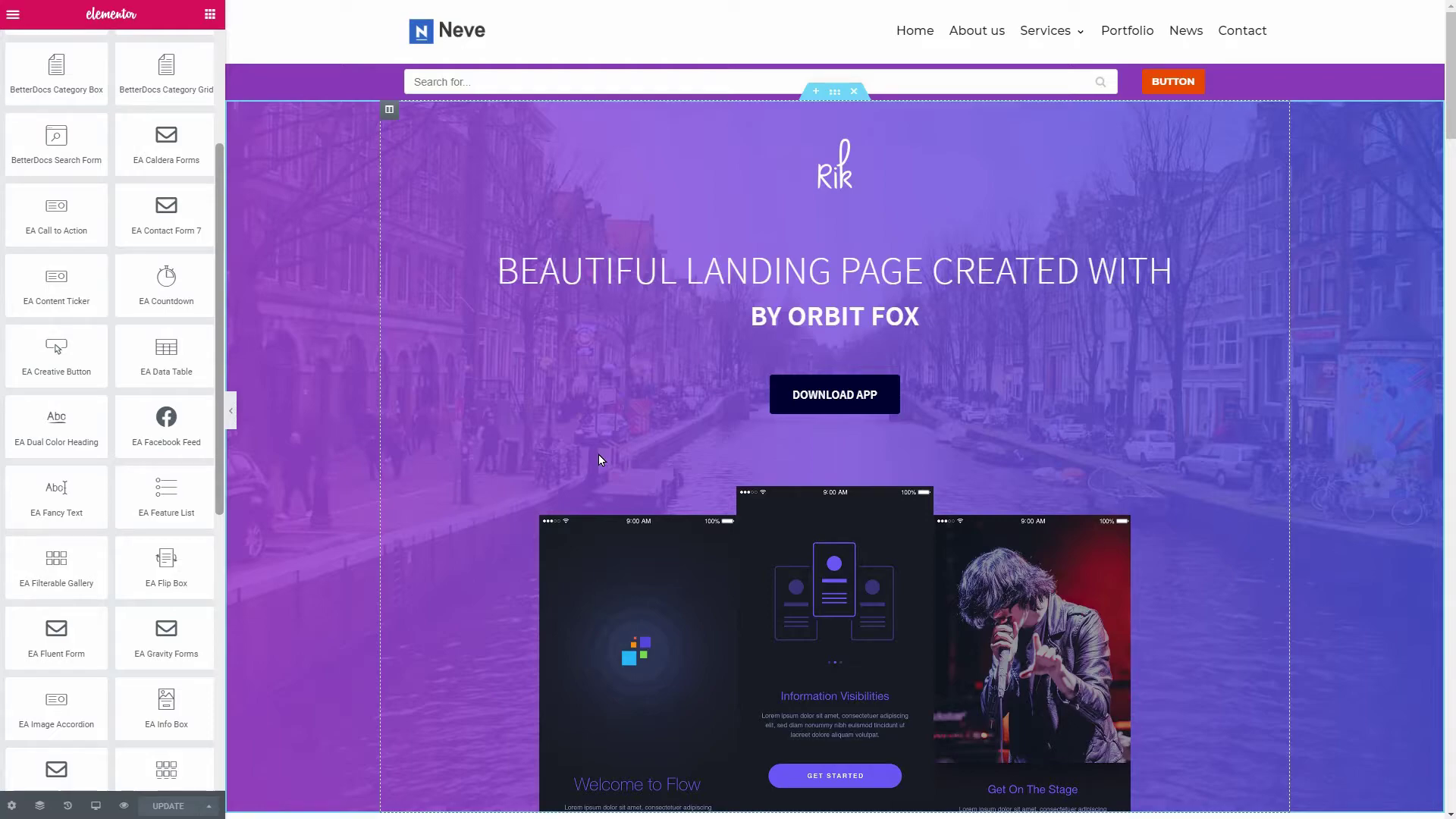
pyautogui.scroll(-1, 170, 275)
pyautogui.moveTo(162, 274); pyautogui.dragTo(759, 428)
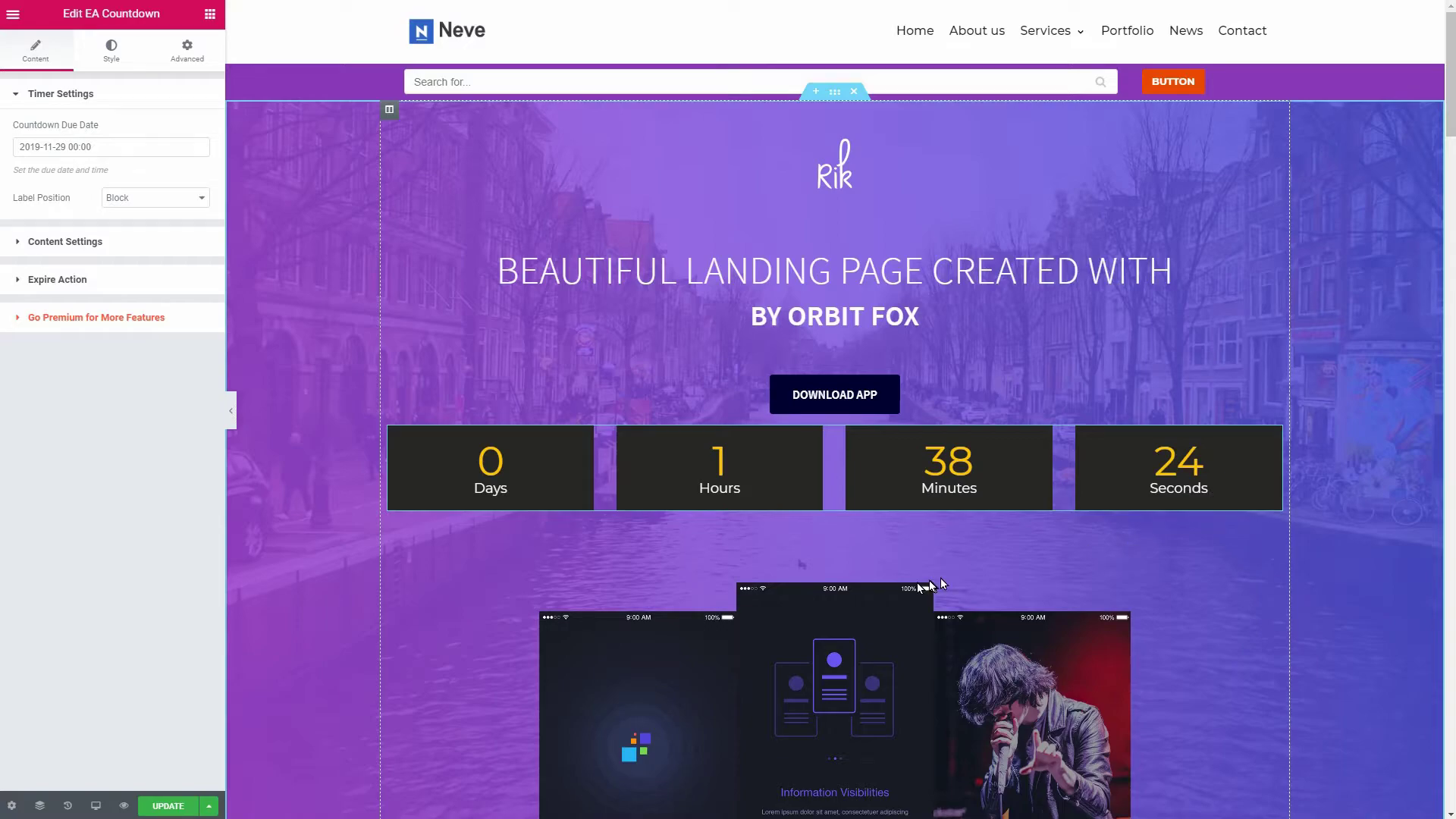
# Step: Toggle the countdown's Display Days off and back on, and select the Hours label
pyautogui.click(105, 242)
pyautogui.click(188, 202)
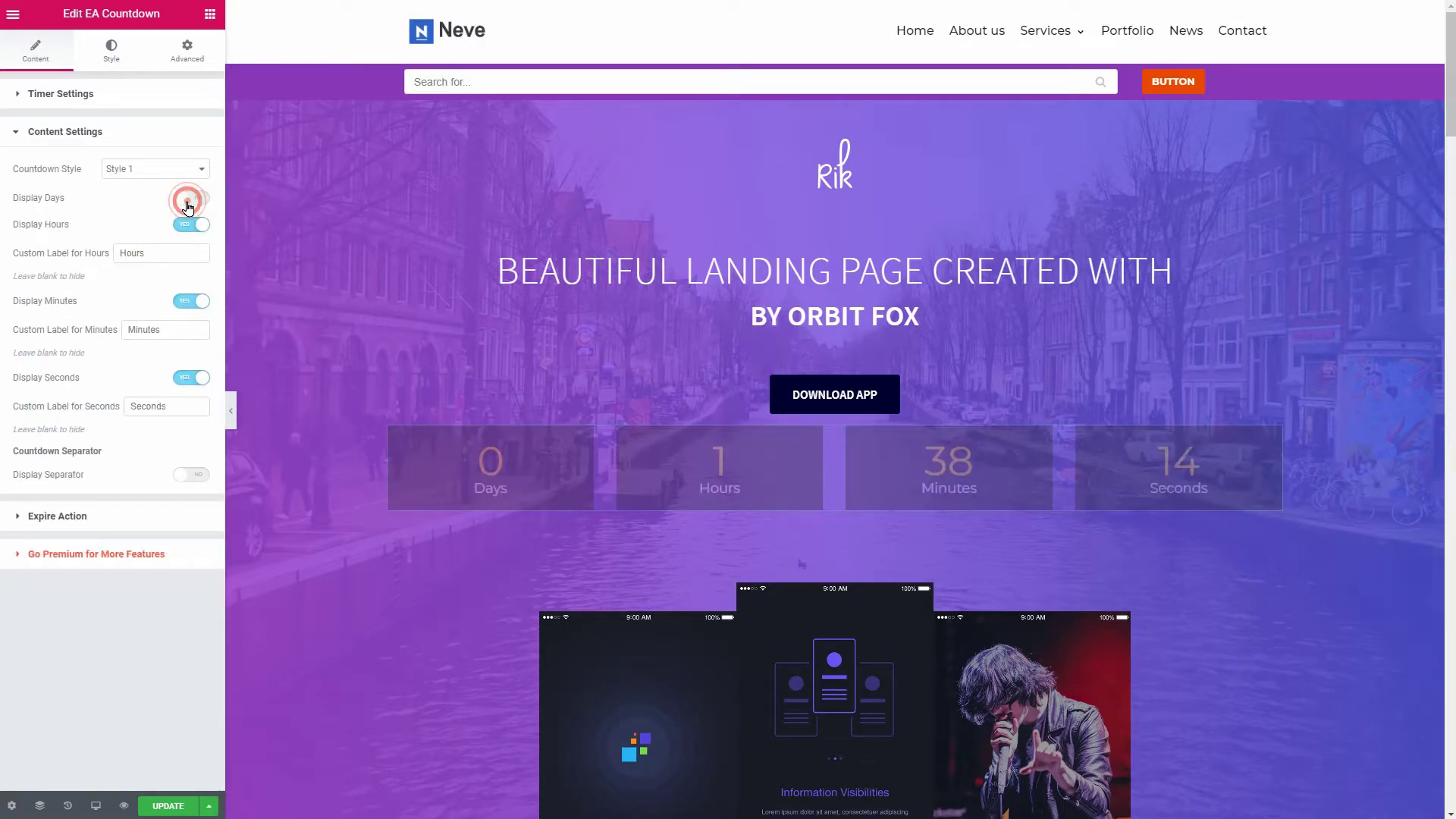
pyautogui.click(188, 202)
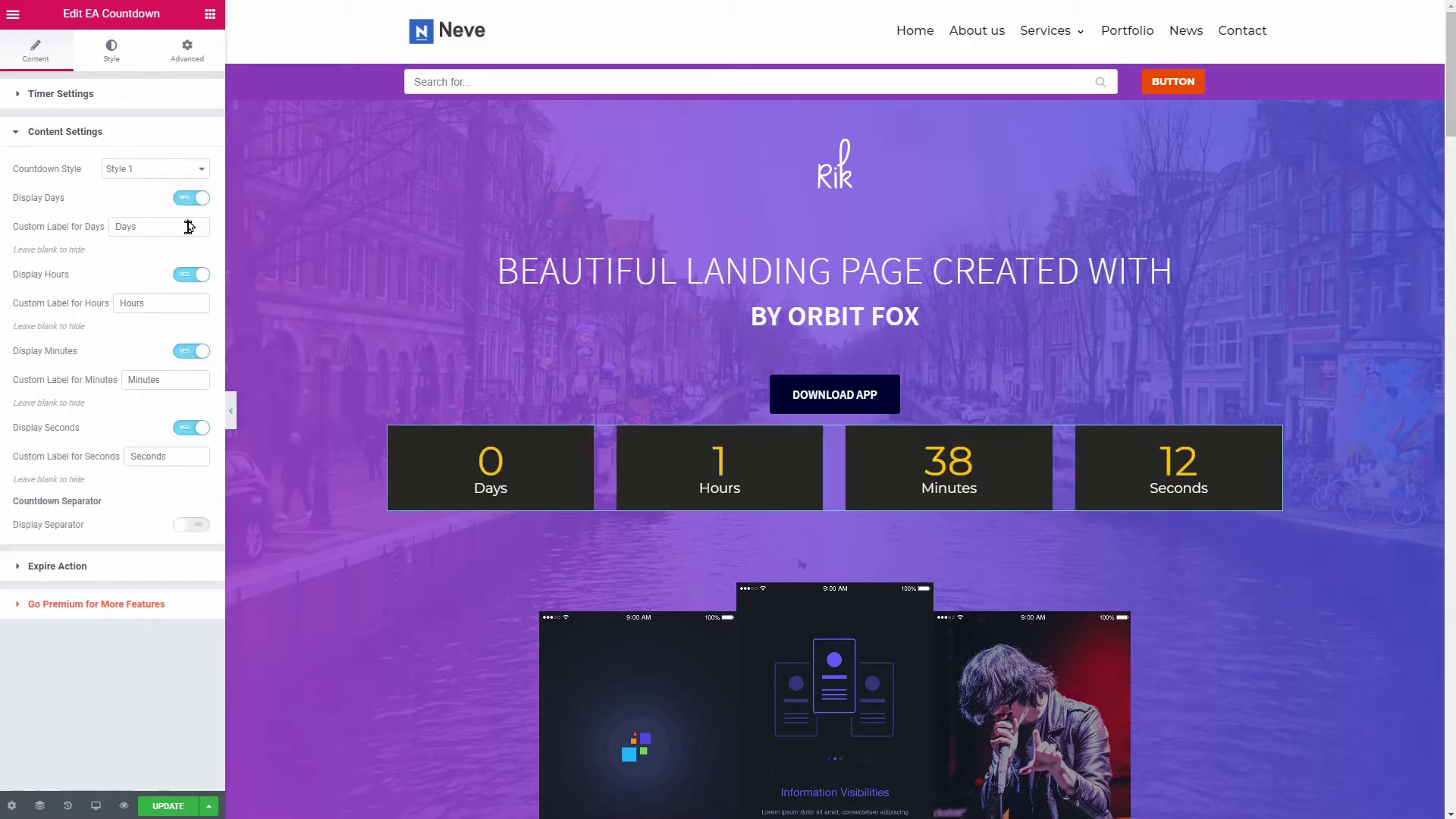
pyautogui.doubleClick(149, 301)
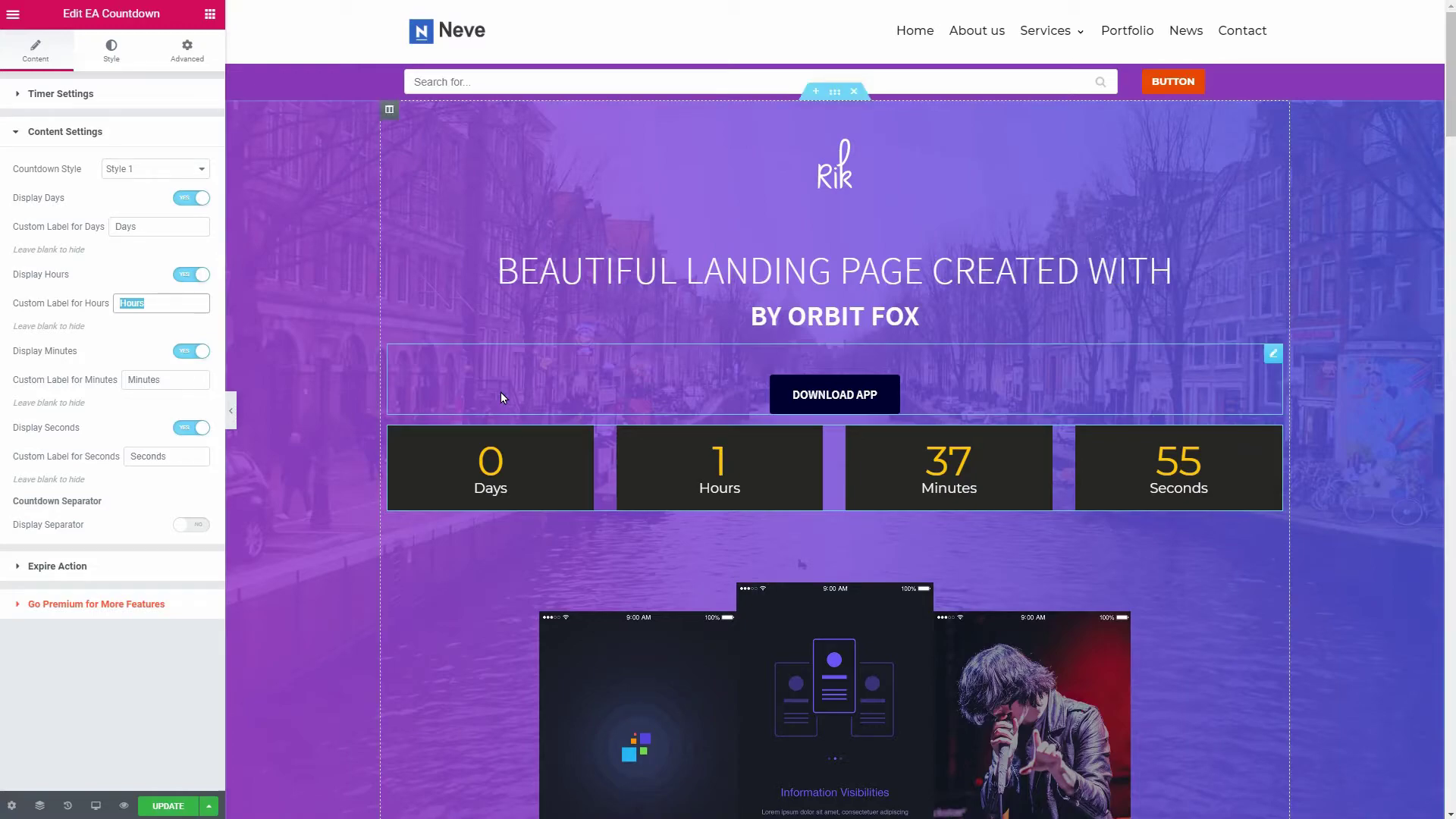
pyautogui.click(210, 28)
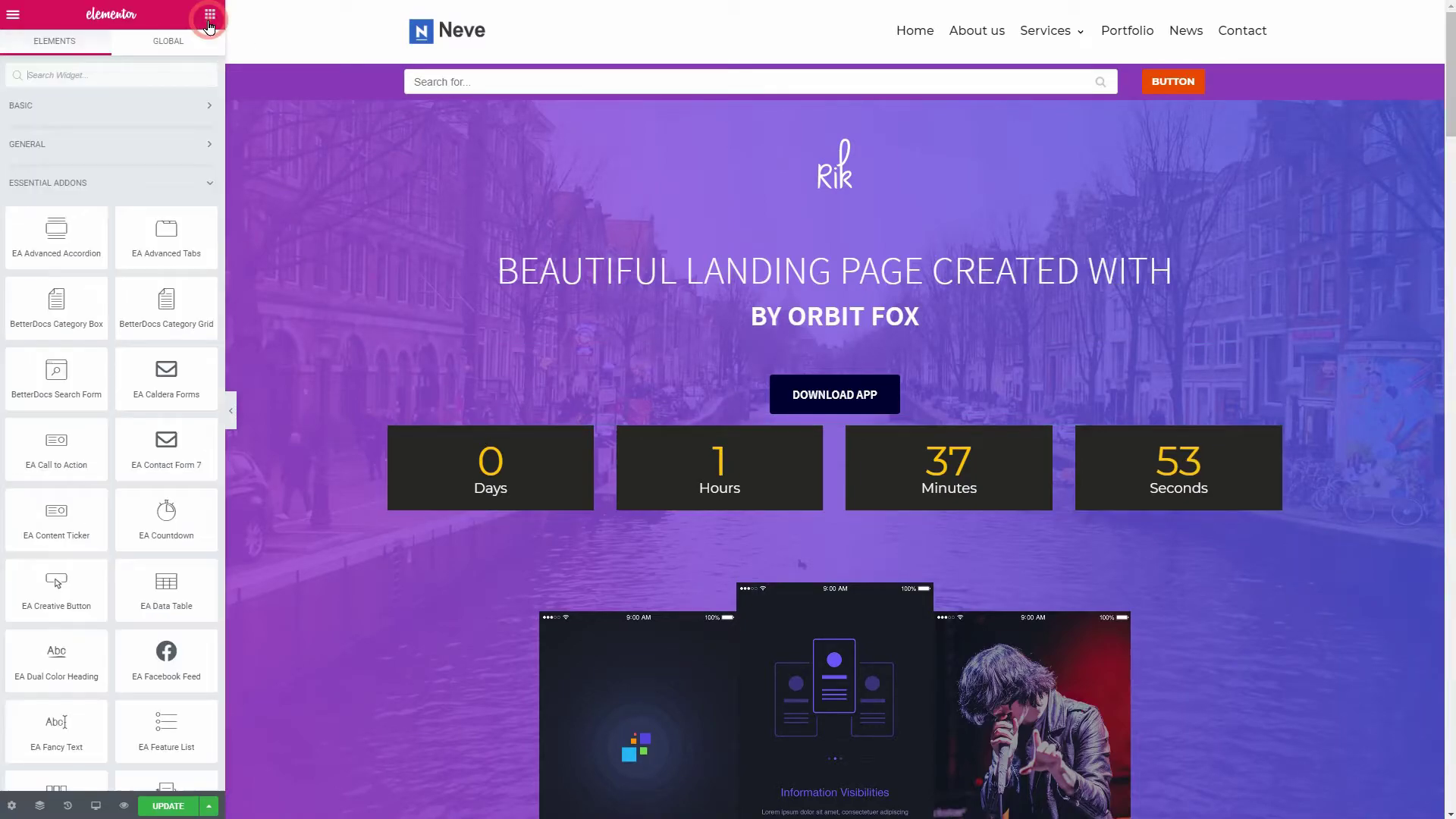
# Step: Place an EA Dual Color Heading under the main headline with a white background
pyautogui.scroll(-3, 185, 524)
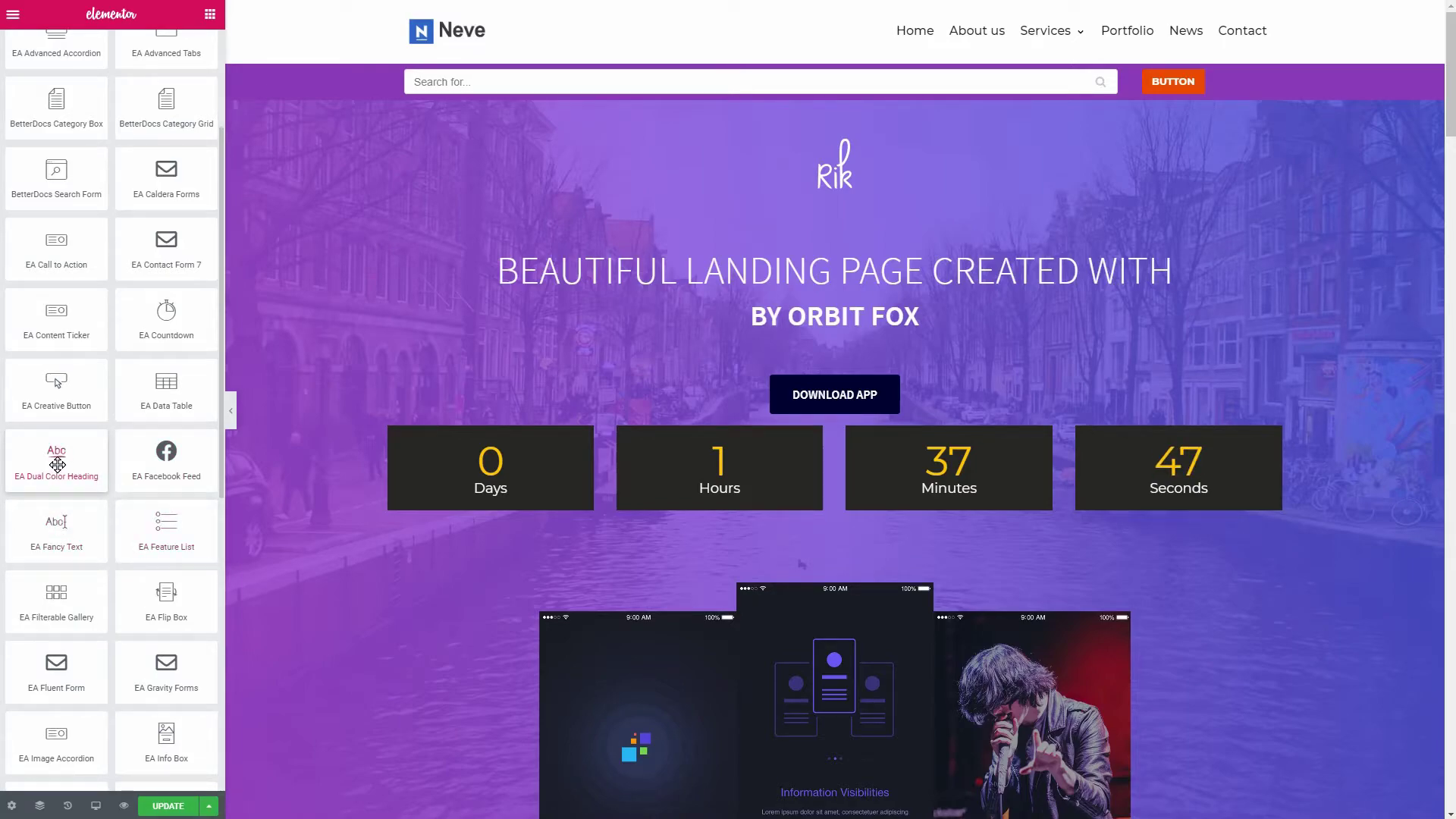
pyautogui.moveTo(58, 464); pyautogui.dragTo(880, 291)
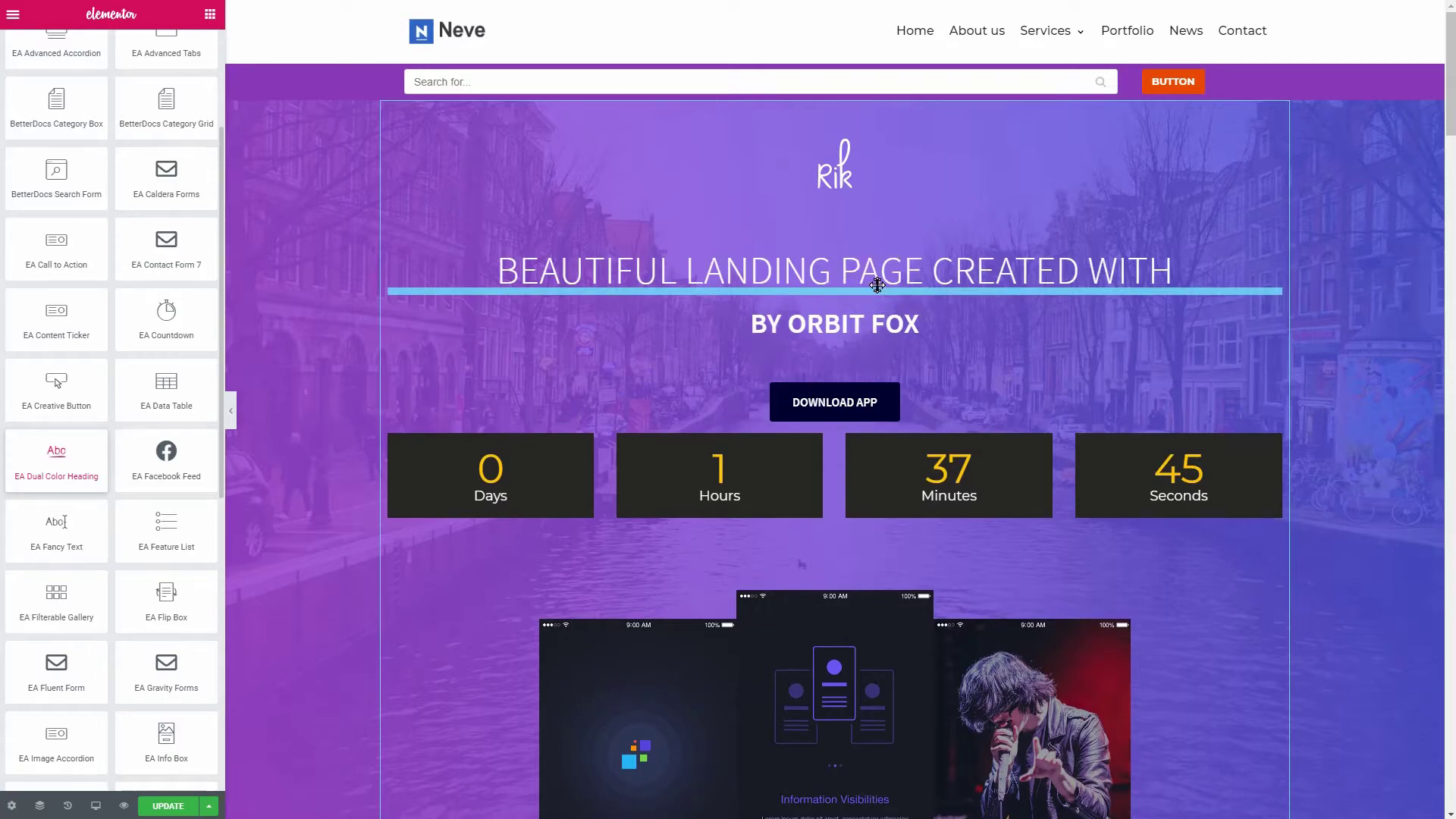
pyautogui.click(111, 52)
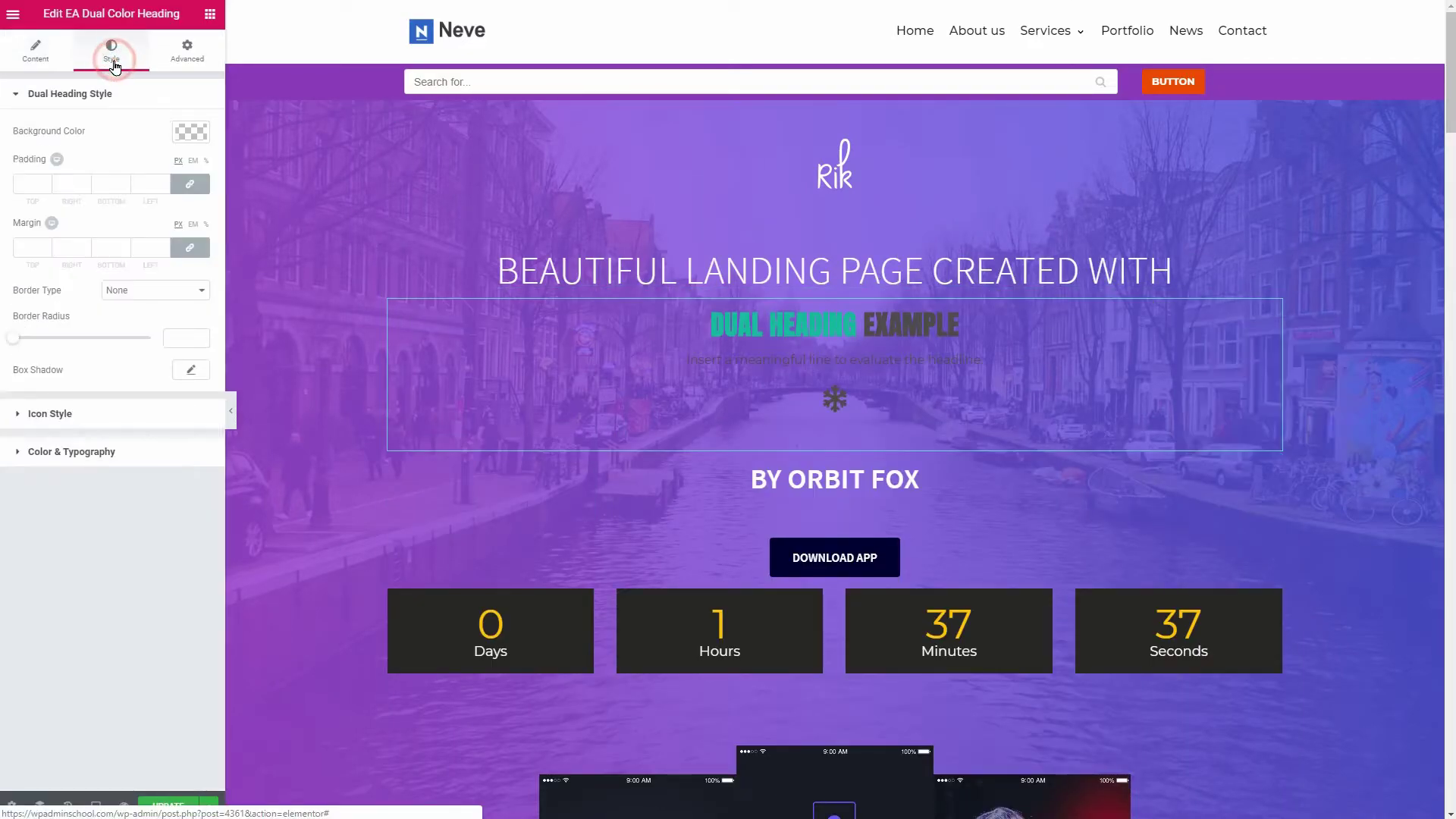
pyautogui.click(195, 138)
pyautogui.click(154, 319)
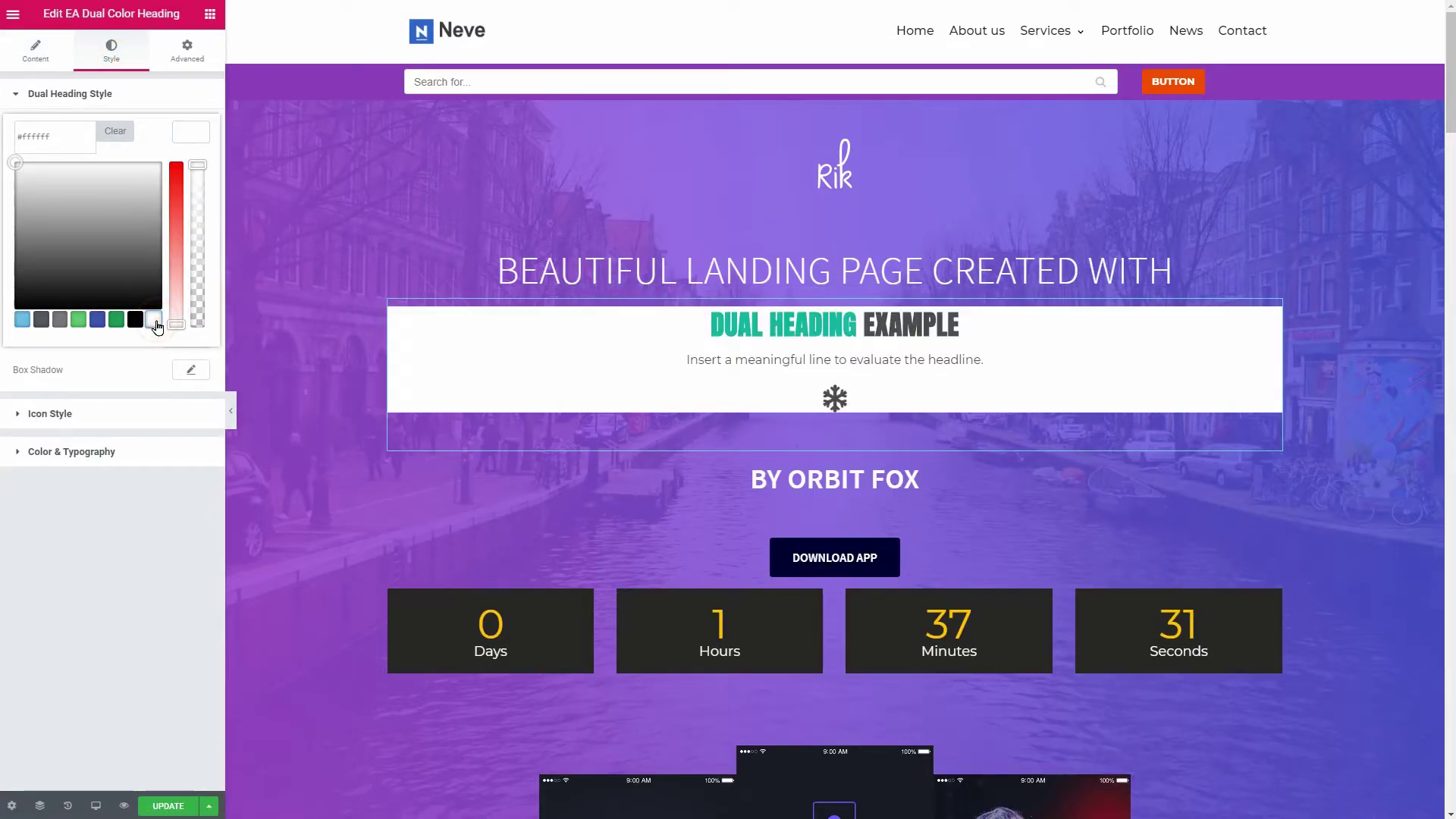
# Step: Make EXAMPLE black and DUAL HEADING red (#f21f57), then add a Fancy Text widget below
pyautogui.click(68, 451)
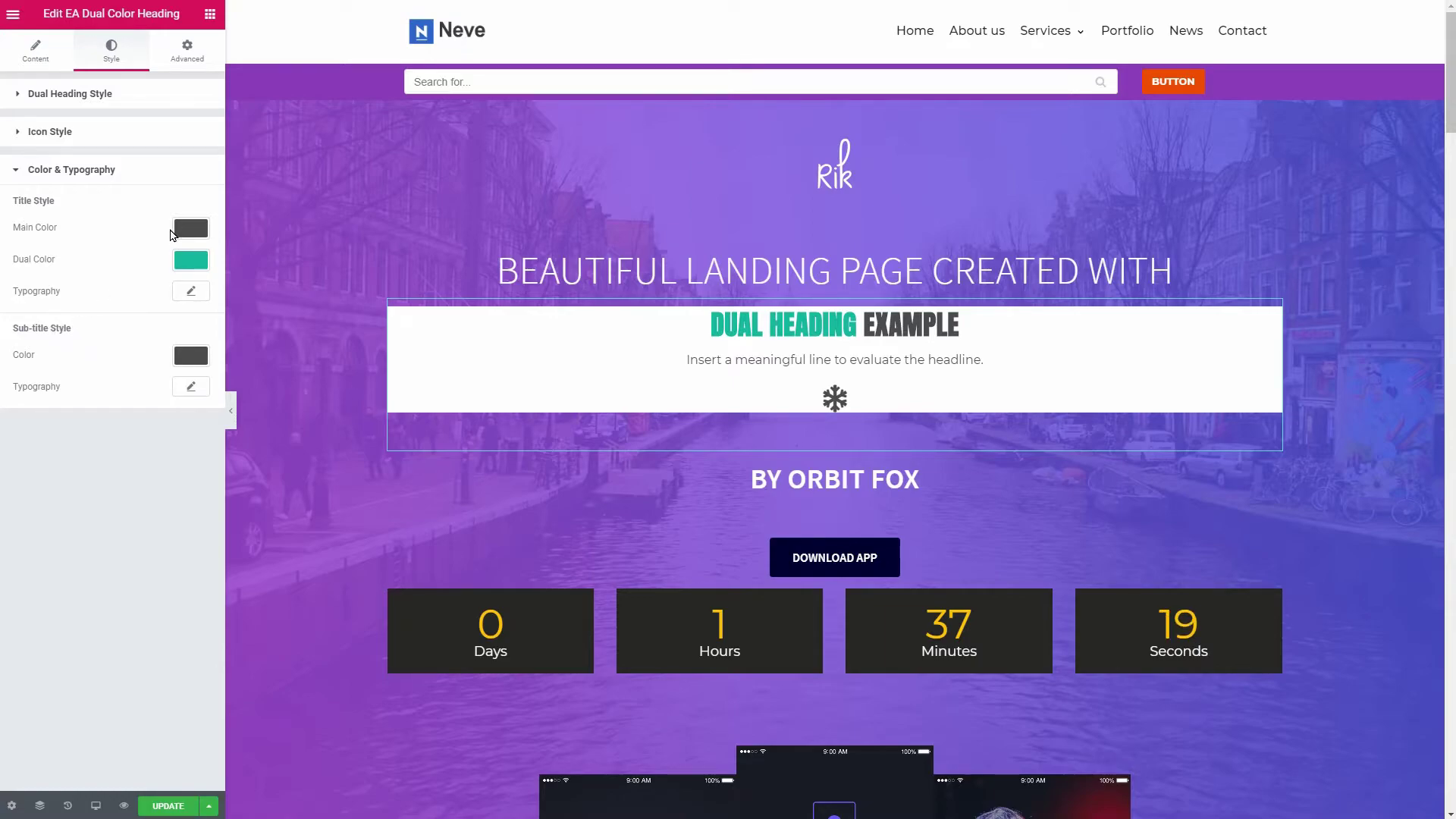
pyautogui.click(188, 228)
pyautogui.click(131, 411)
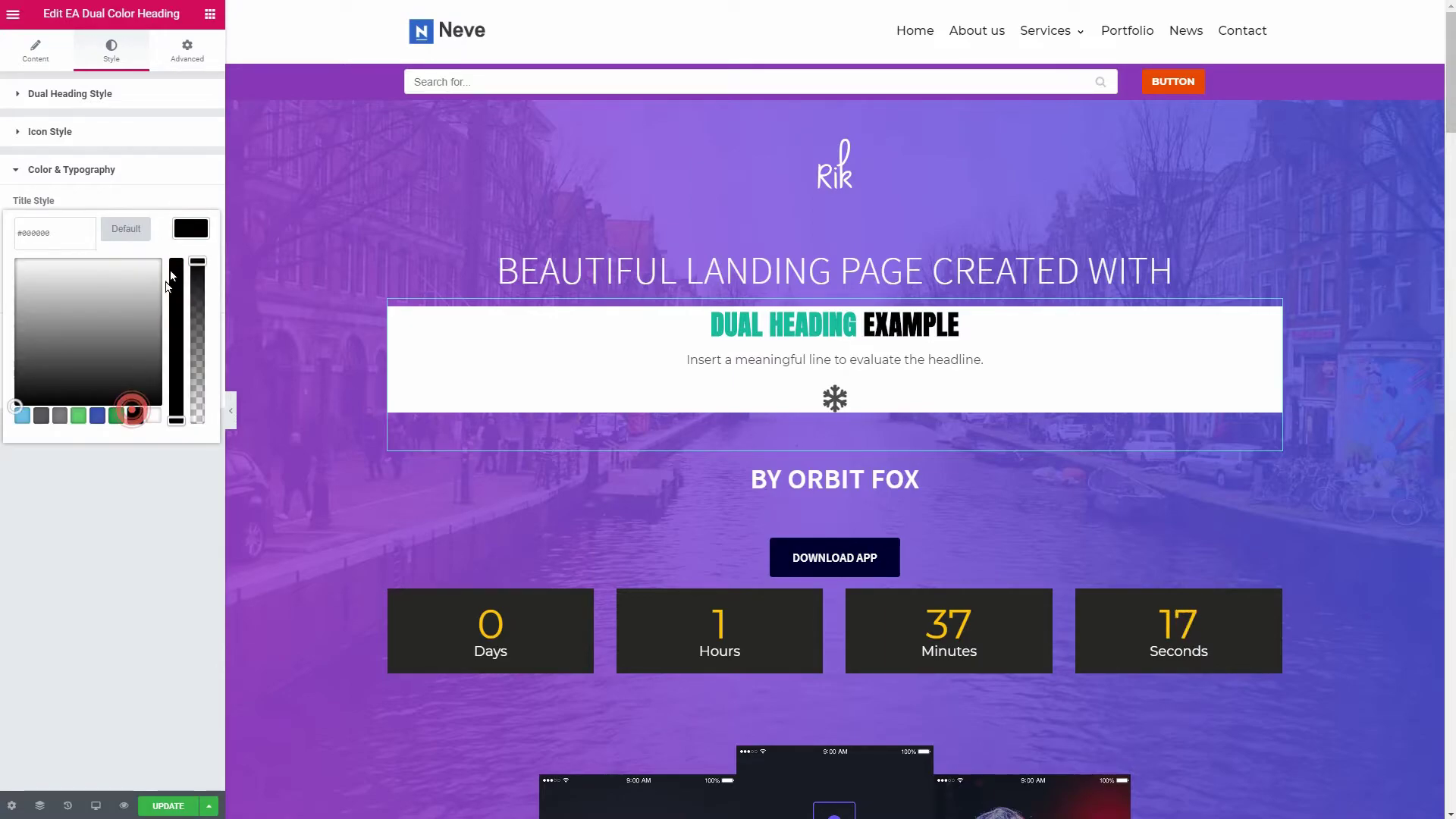
pyautogui.click(190, 228)
pyautogui.click(191, 260)
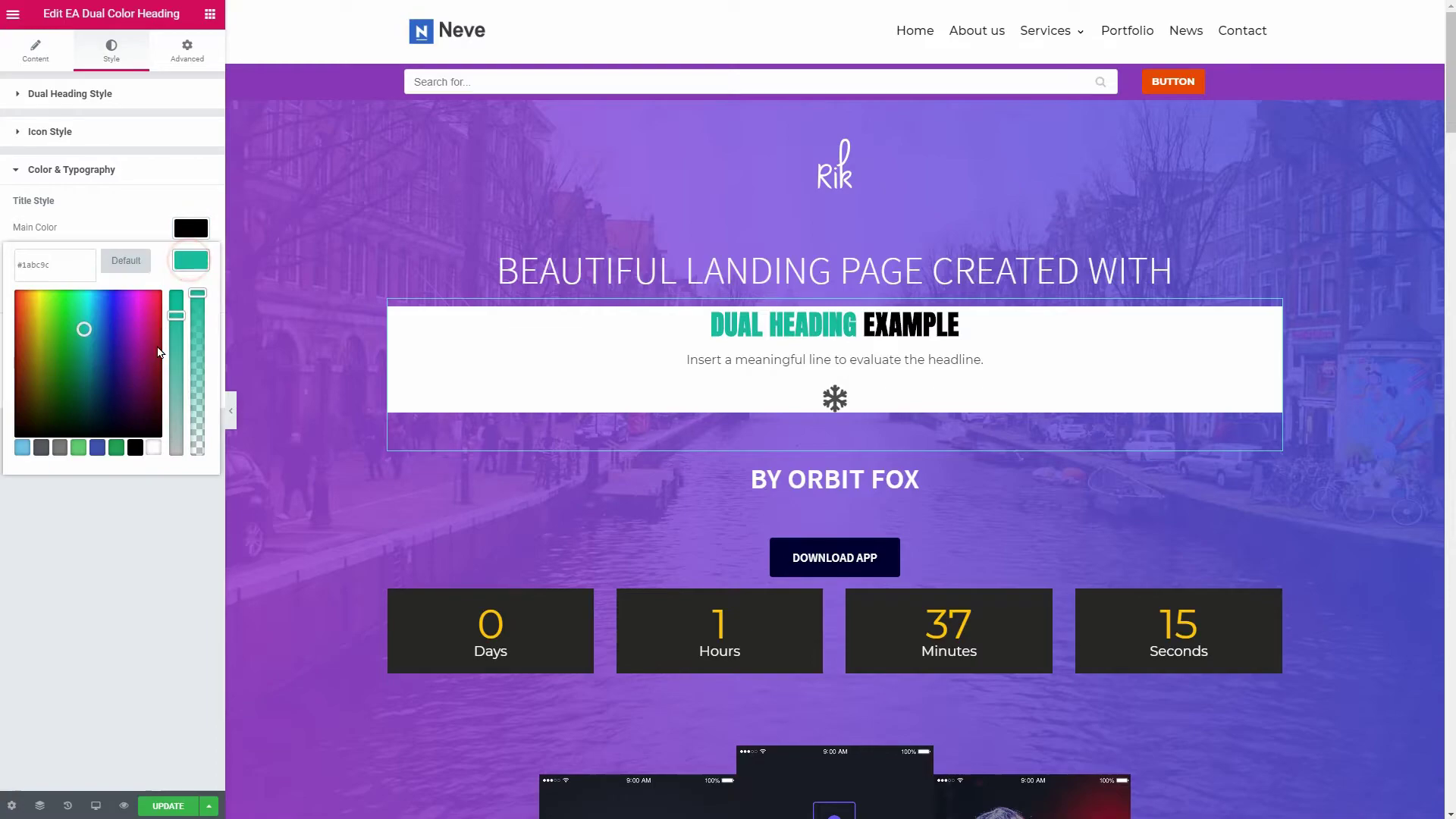
pyautogui.moveTo(85, 338); pyautogui.dragTo(171, 291)
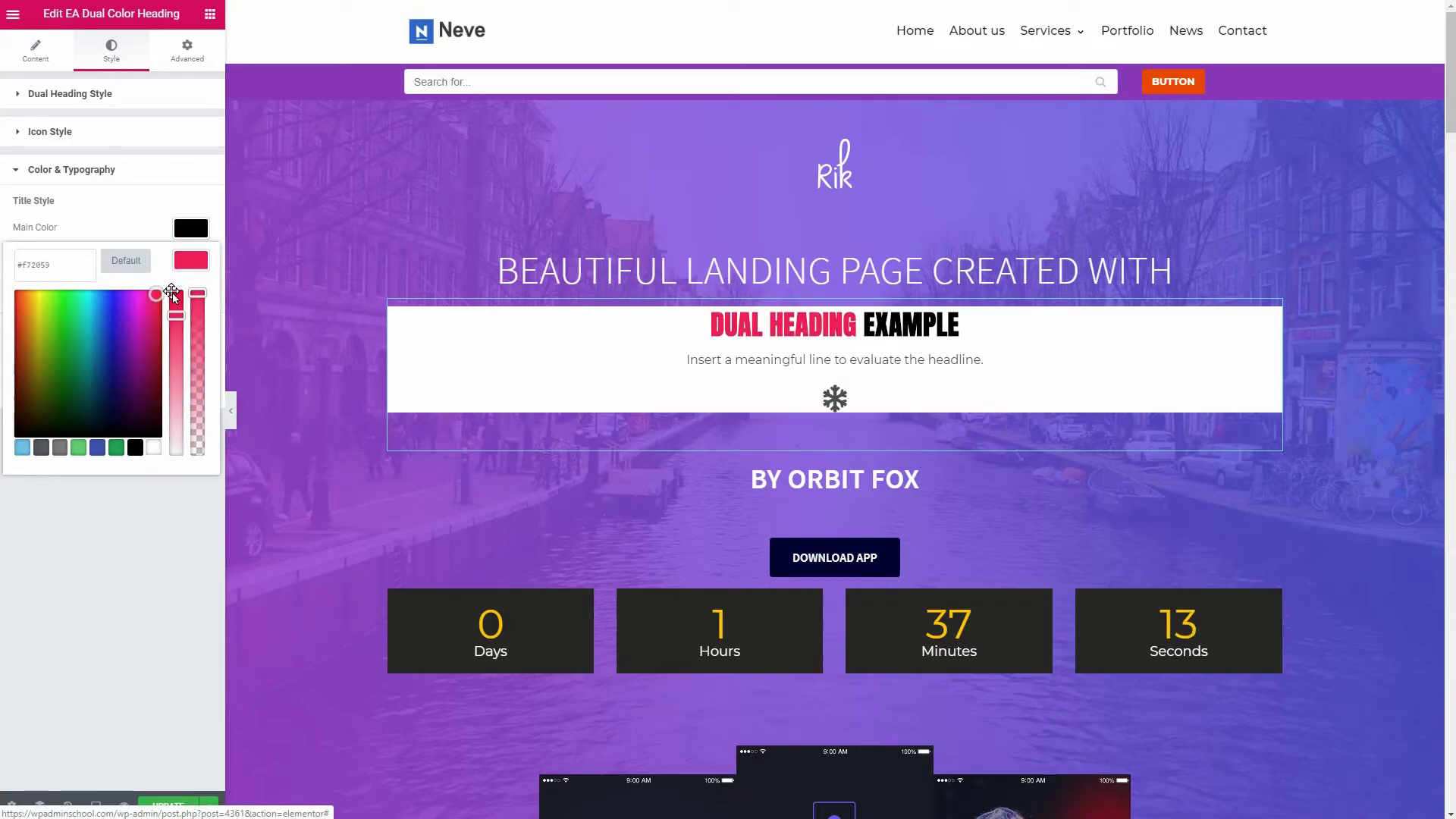
pyautogui.click(210, 13)
pyautogui.moveTo(56, 626); pyautogui.dragTo(852, 424)
# Step: Set the Fancy Text colour to black for the rotating words
pyautogui.click(118, 209)
pyautogui.click(187, 171)
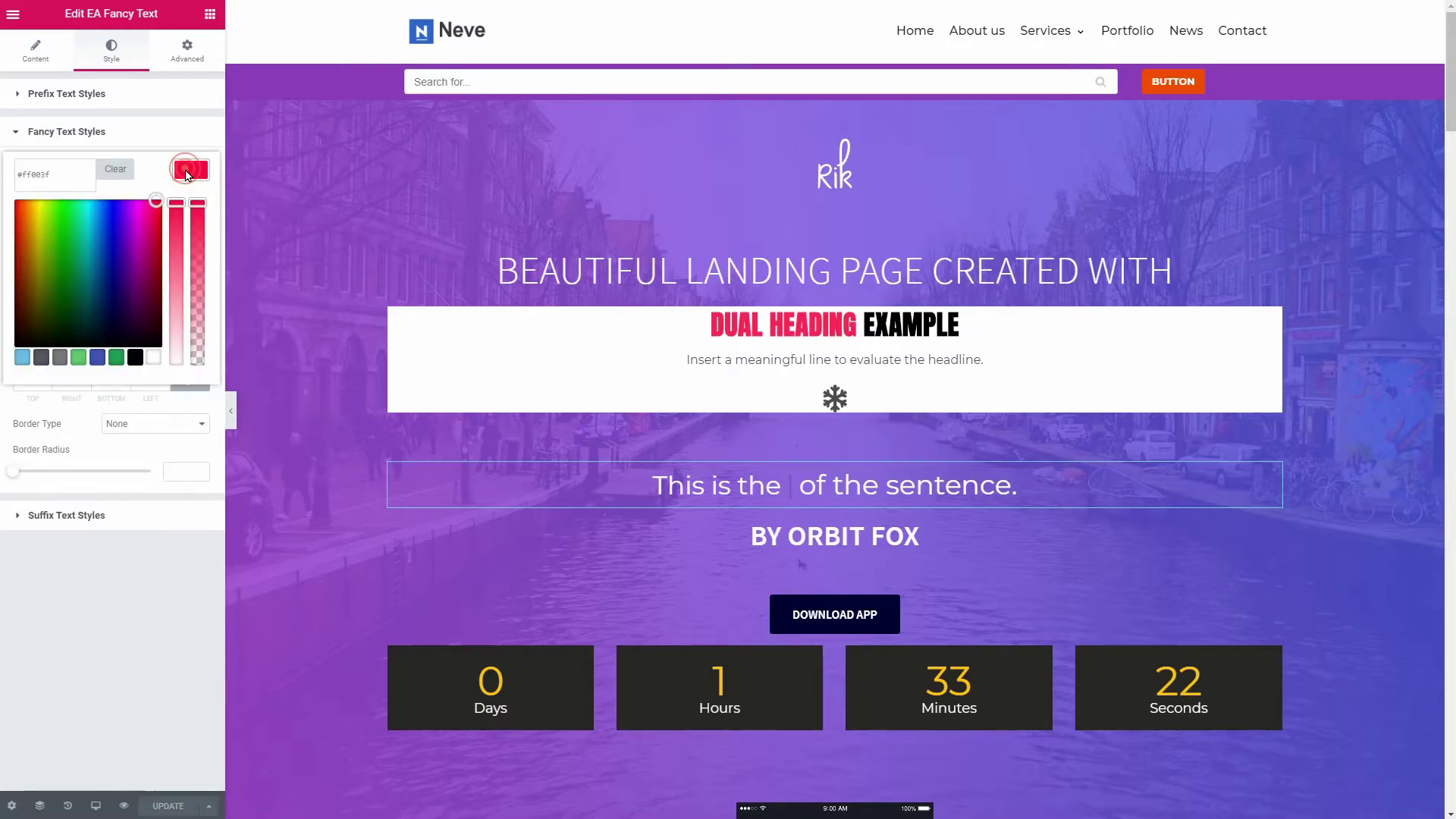
pyautogui.click(135, 357)
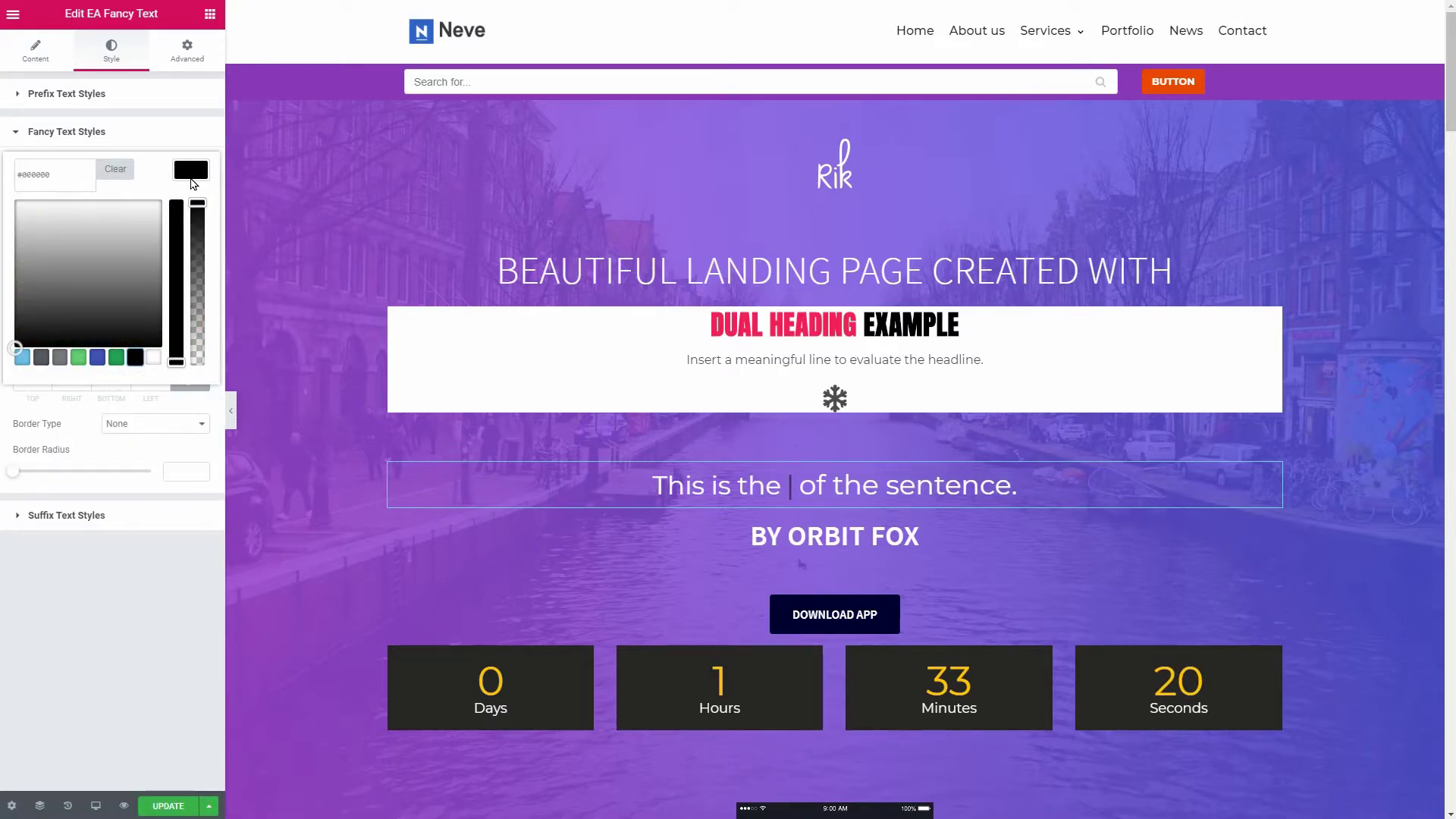
pyautogui.click(195, 168)
# Step: Update the page, preview it live, then return to the editor
pyautogui.click(171, 806)
pyautogui.hotkey('ctrl', 'Tab')
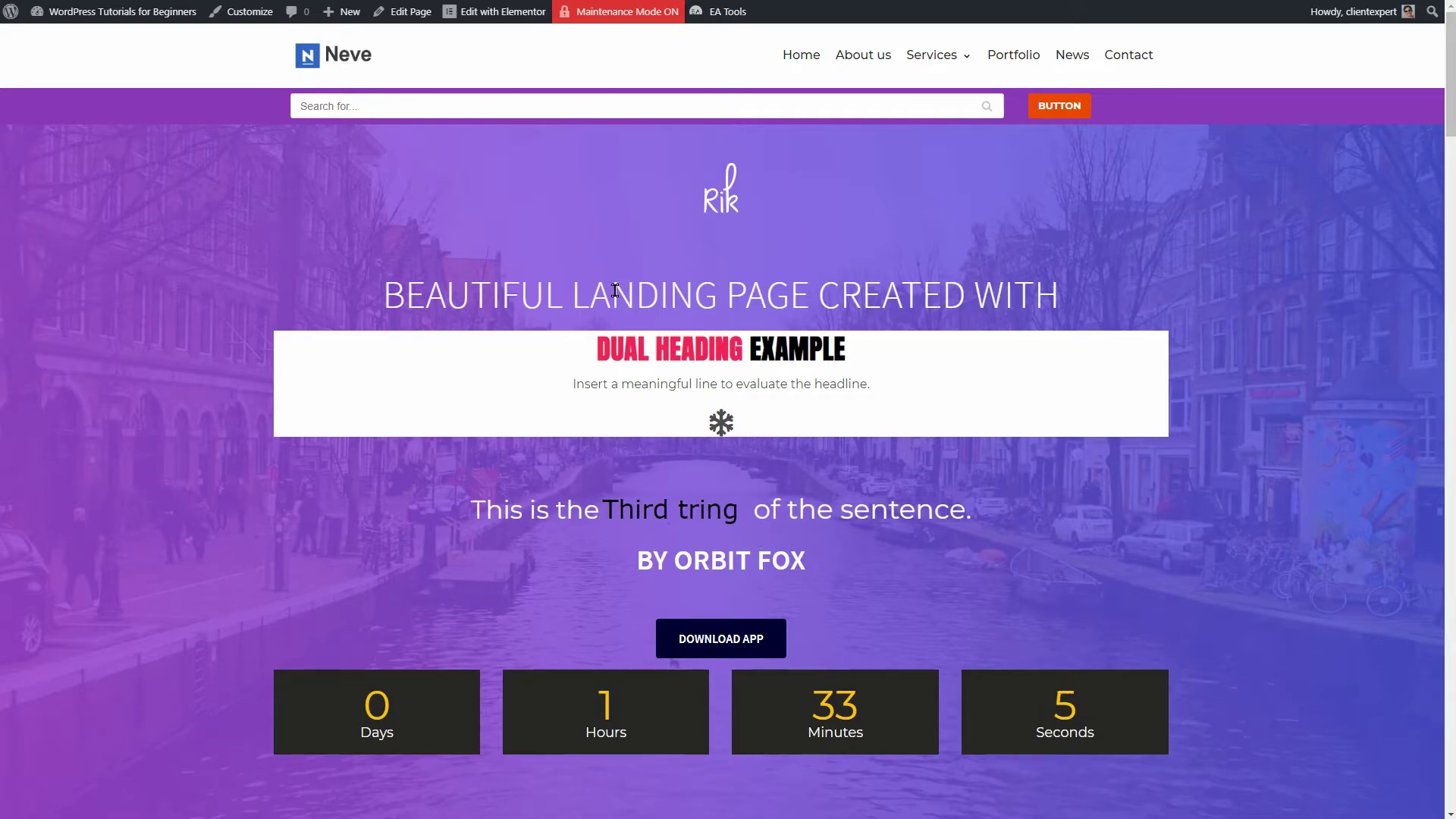
pyautogui.hotkey('ctrl', 'Tab')
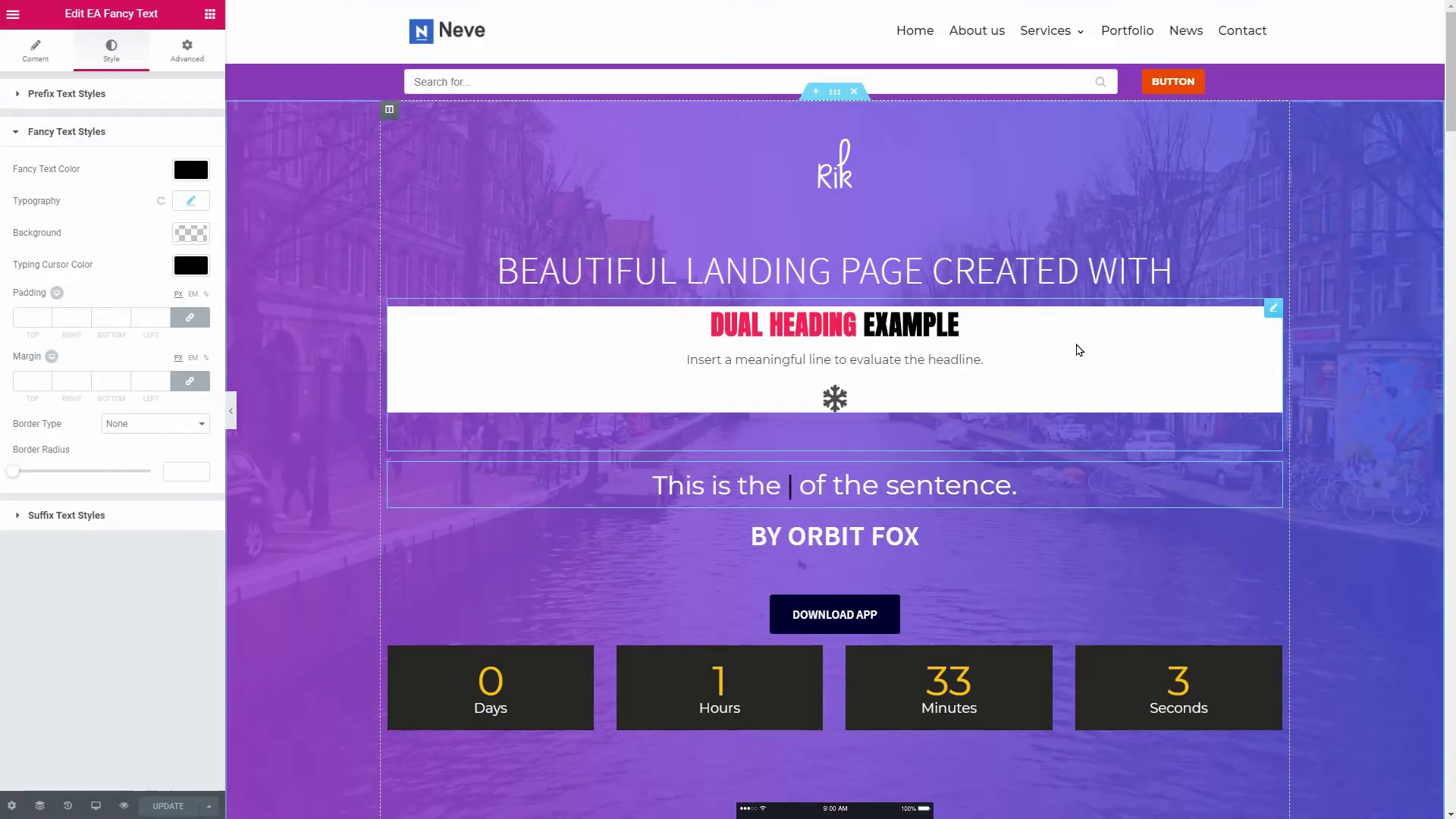
# Step: Delete the Dual Color Heading, Fancy Text and Countdown widgets from the hero
pyautogui.rightClick(1271, 319)
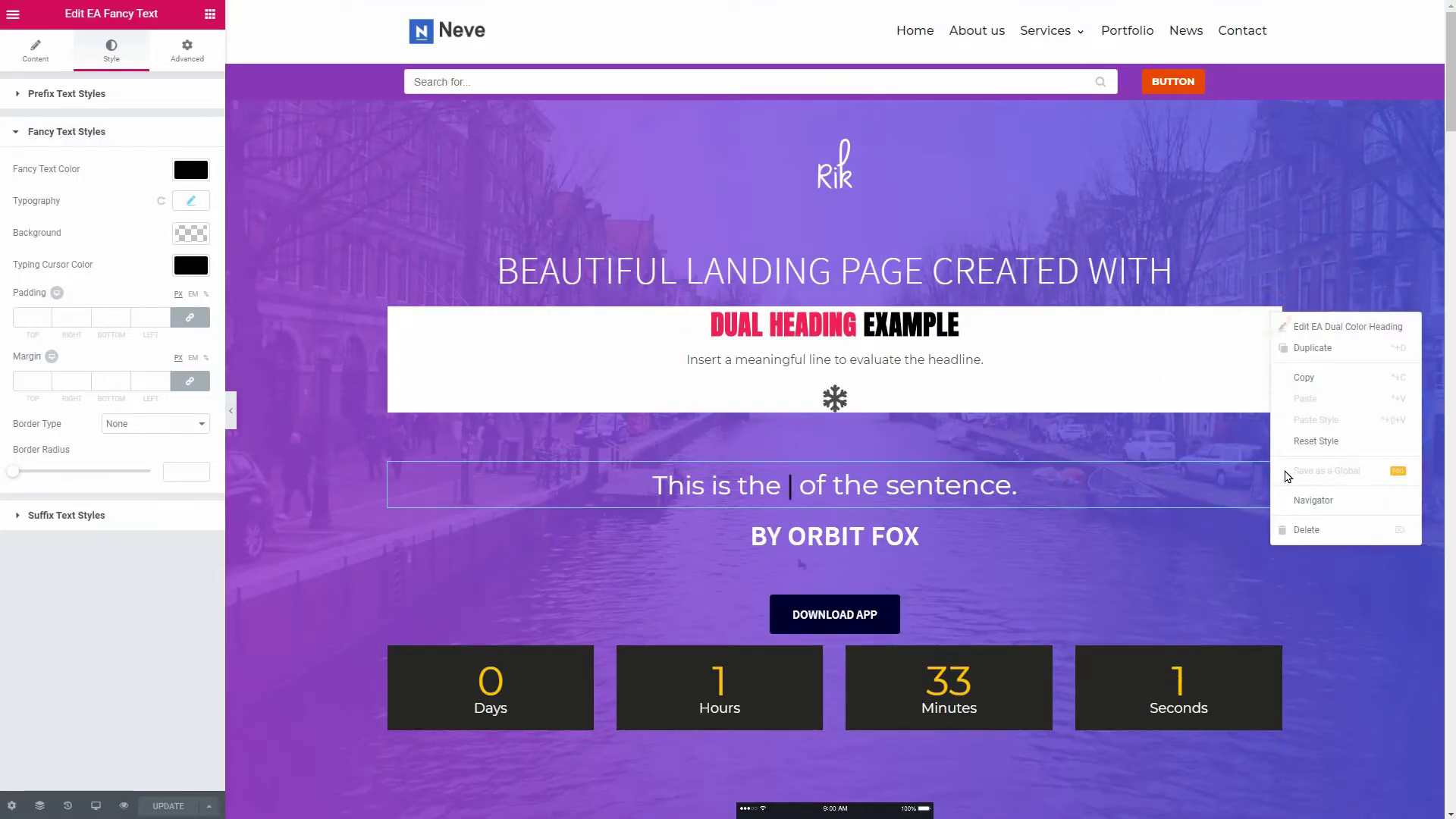
pyautogui.click(1298, 534)
pyautogui.rightClick(1269, 317)
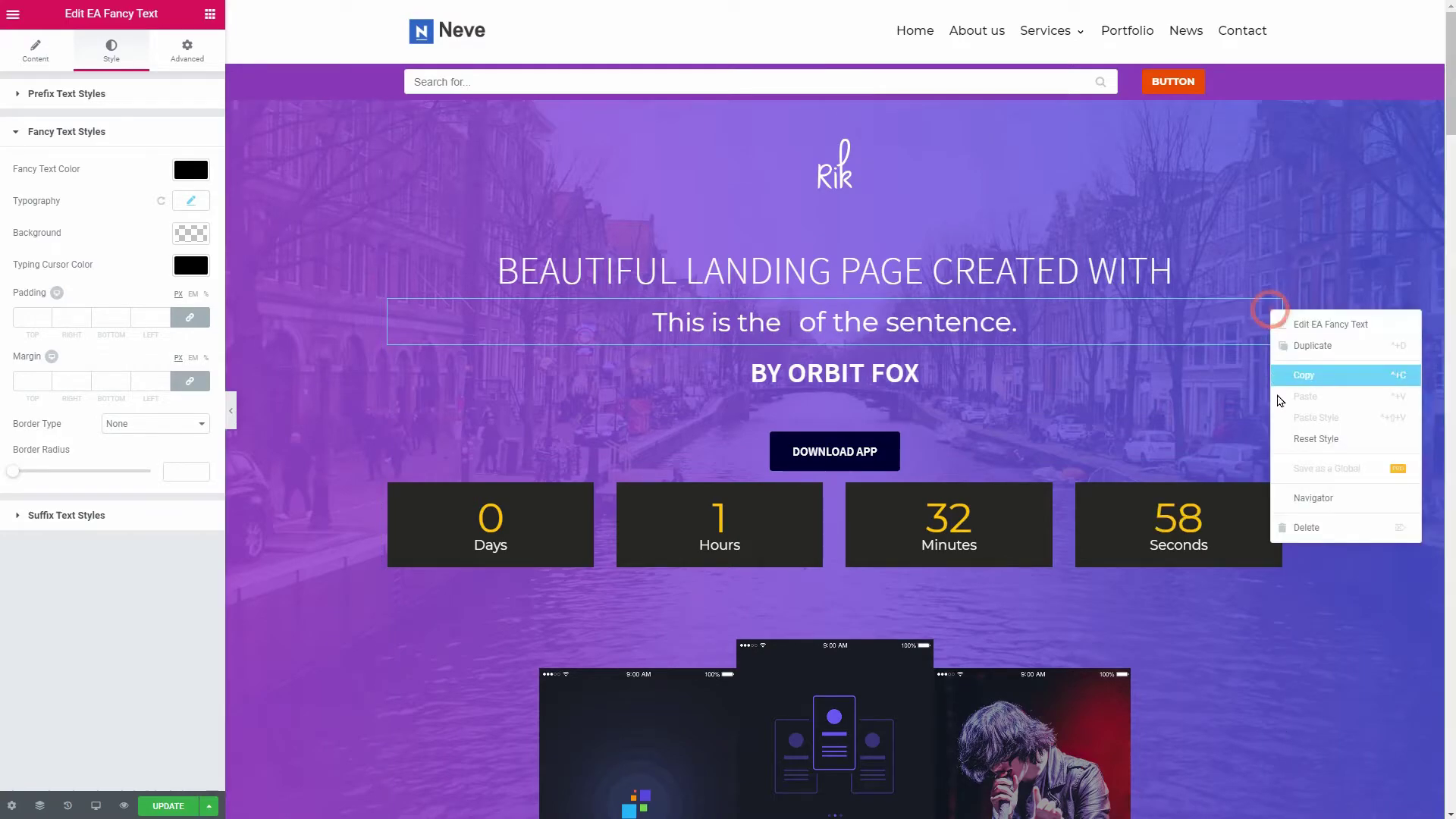
pyautogui.click(1296, 530)
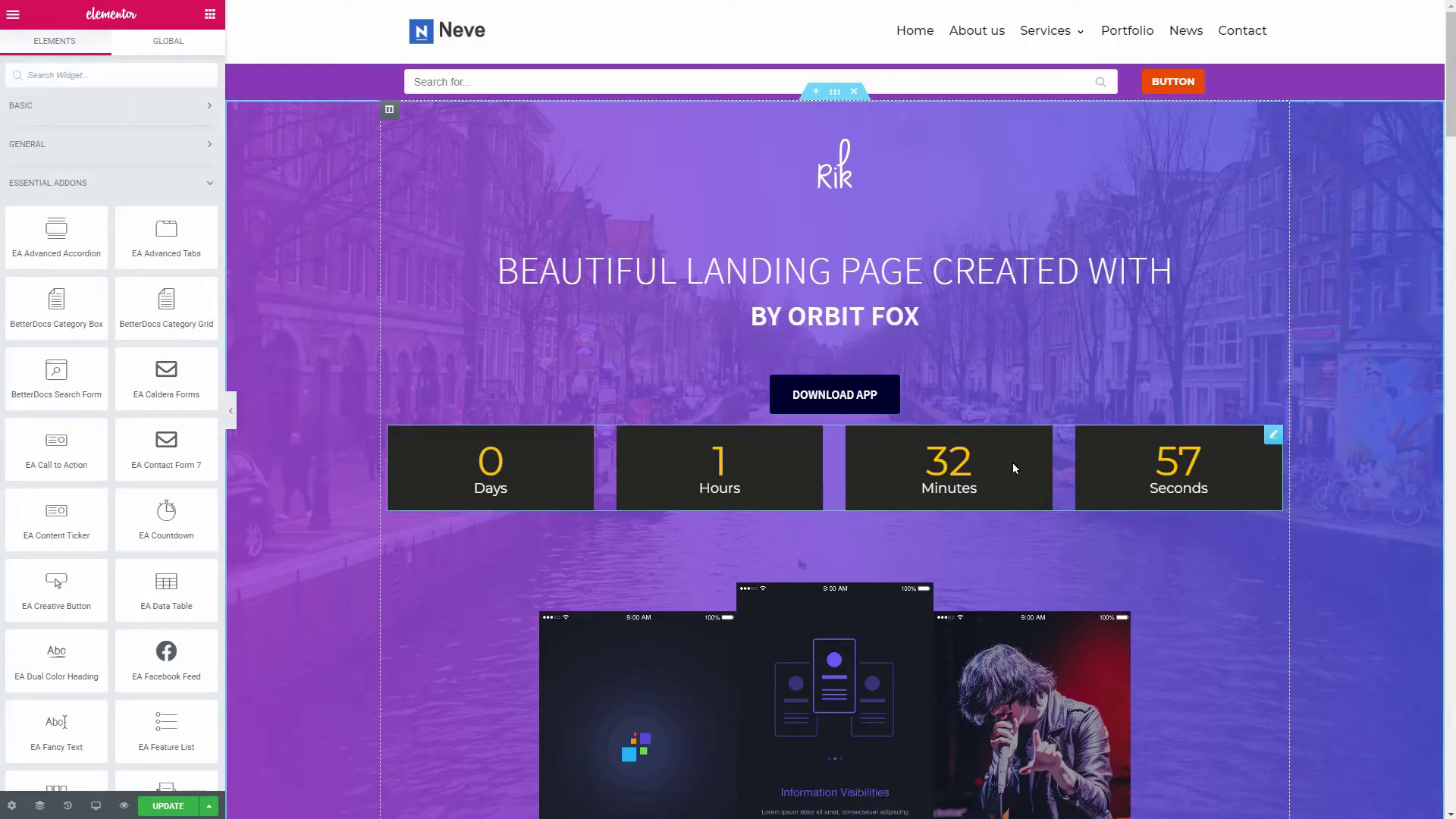
pyautogui.rightClick(1273, 444)
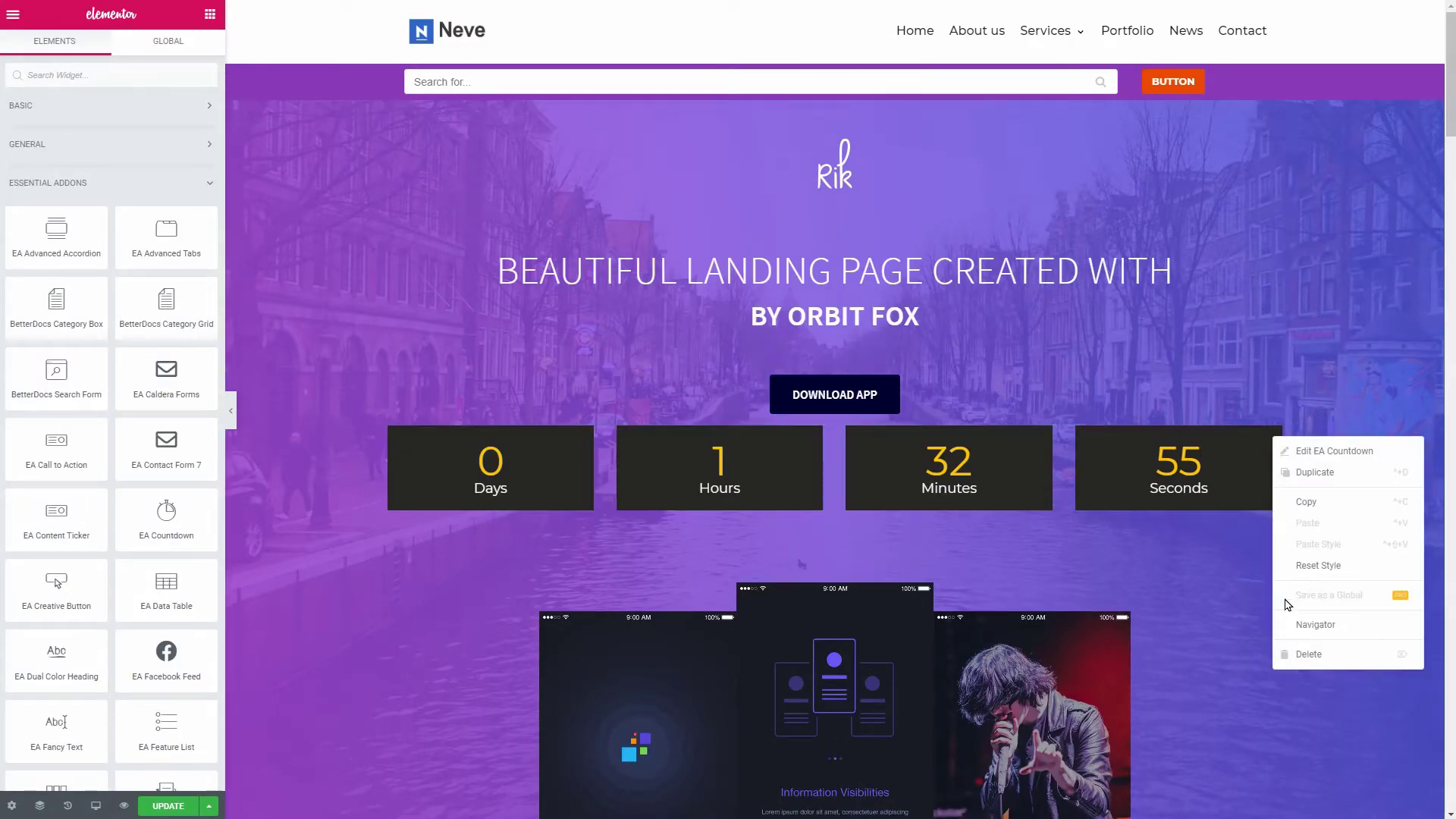
pyautogui.click(1299, 653)
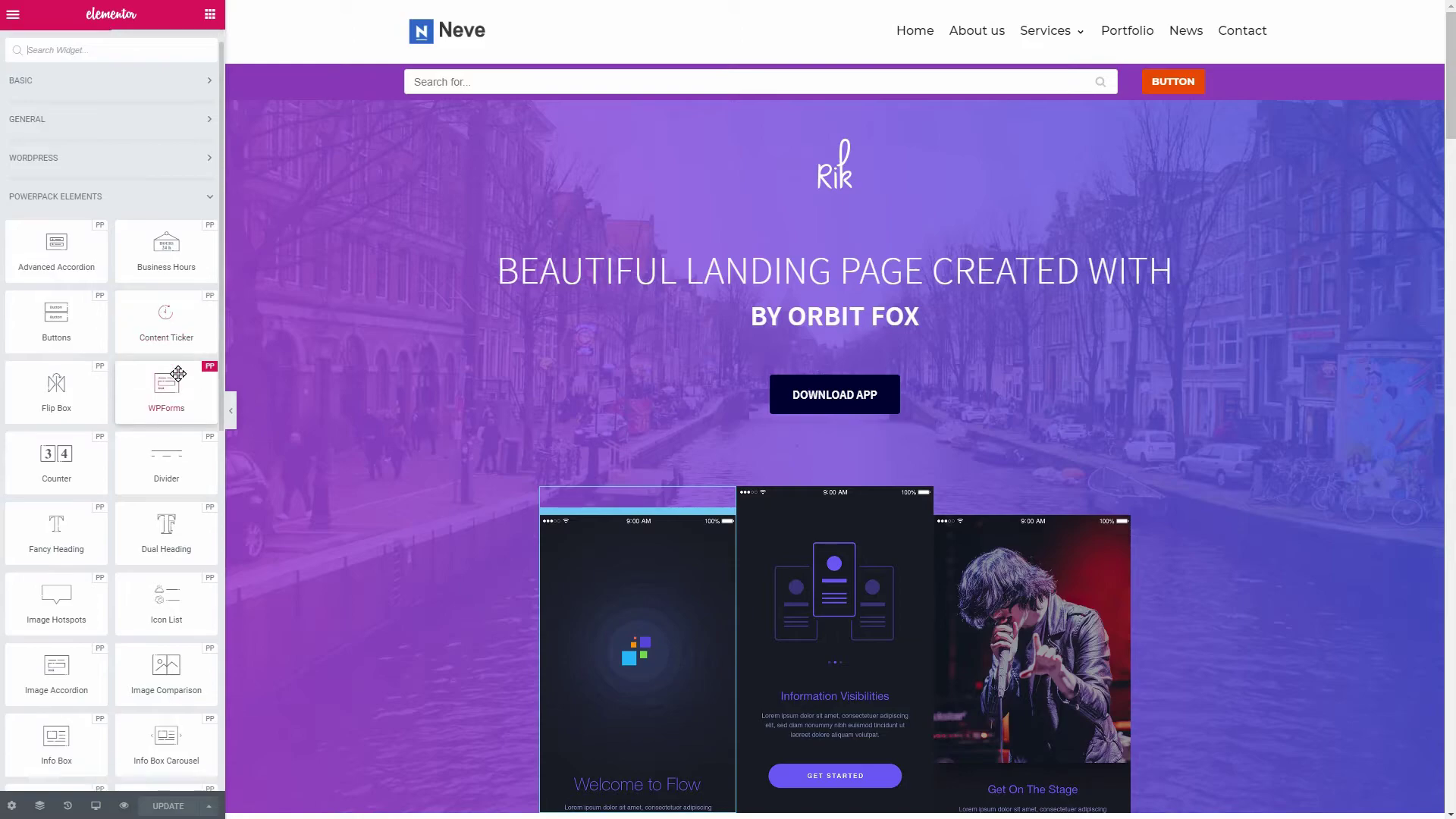
# Step: Add a PowerPack Image Comparison of the car above Download App and slide its divider
pyautogui.scroll(-2, 178, 373)
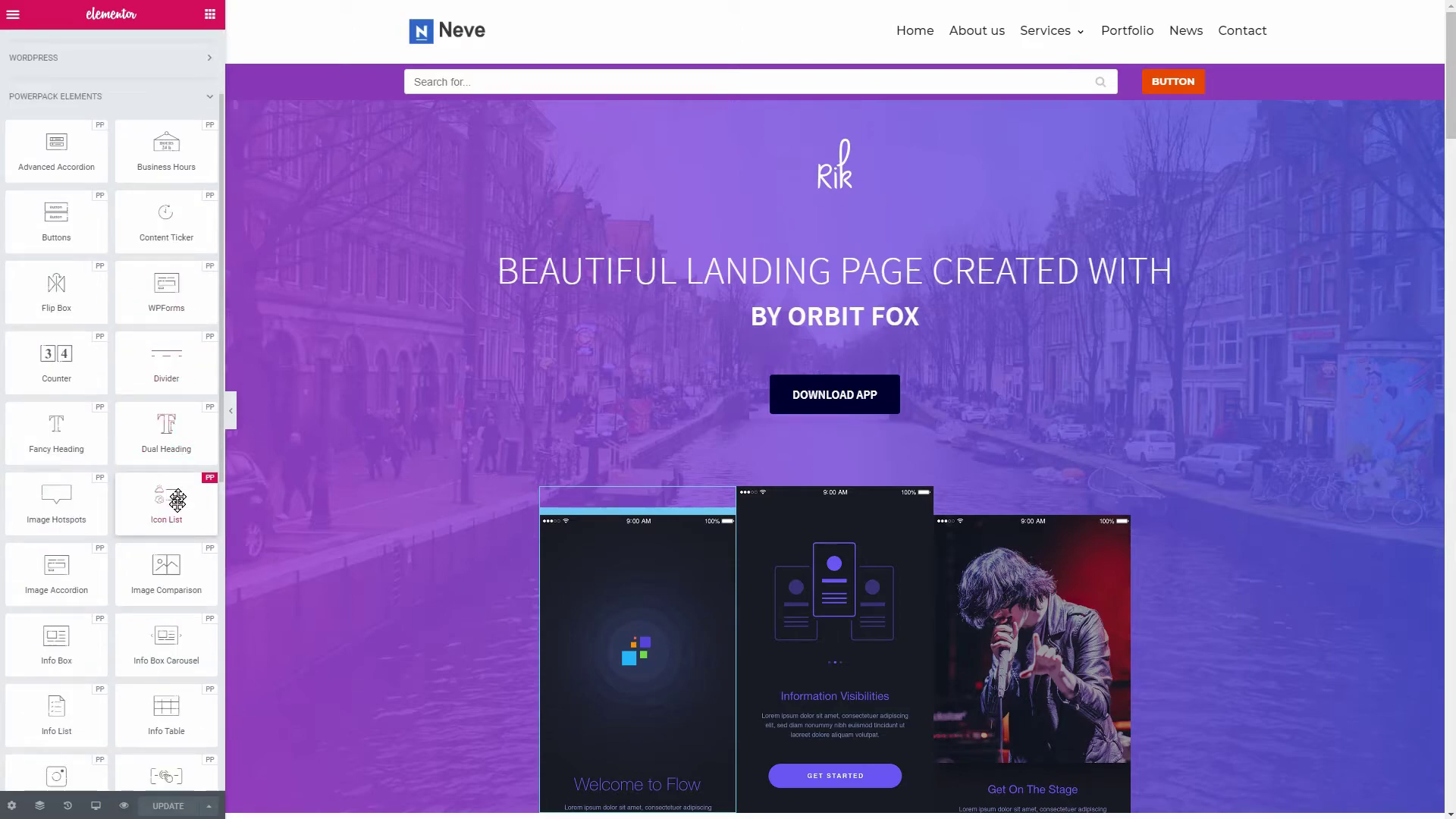
pyautogui.moveTo(171, 569)
pyautogui.mouseDown()
pyautogui.moveTo(847, 372)
pyautogui.moveTo(389, 487)
pyautogui.moveTo(174, 576)
pyautogui.mouseUp()
pyautogui.click(980, 390)
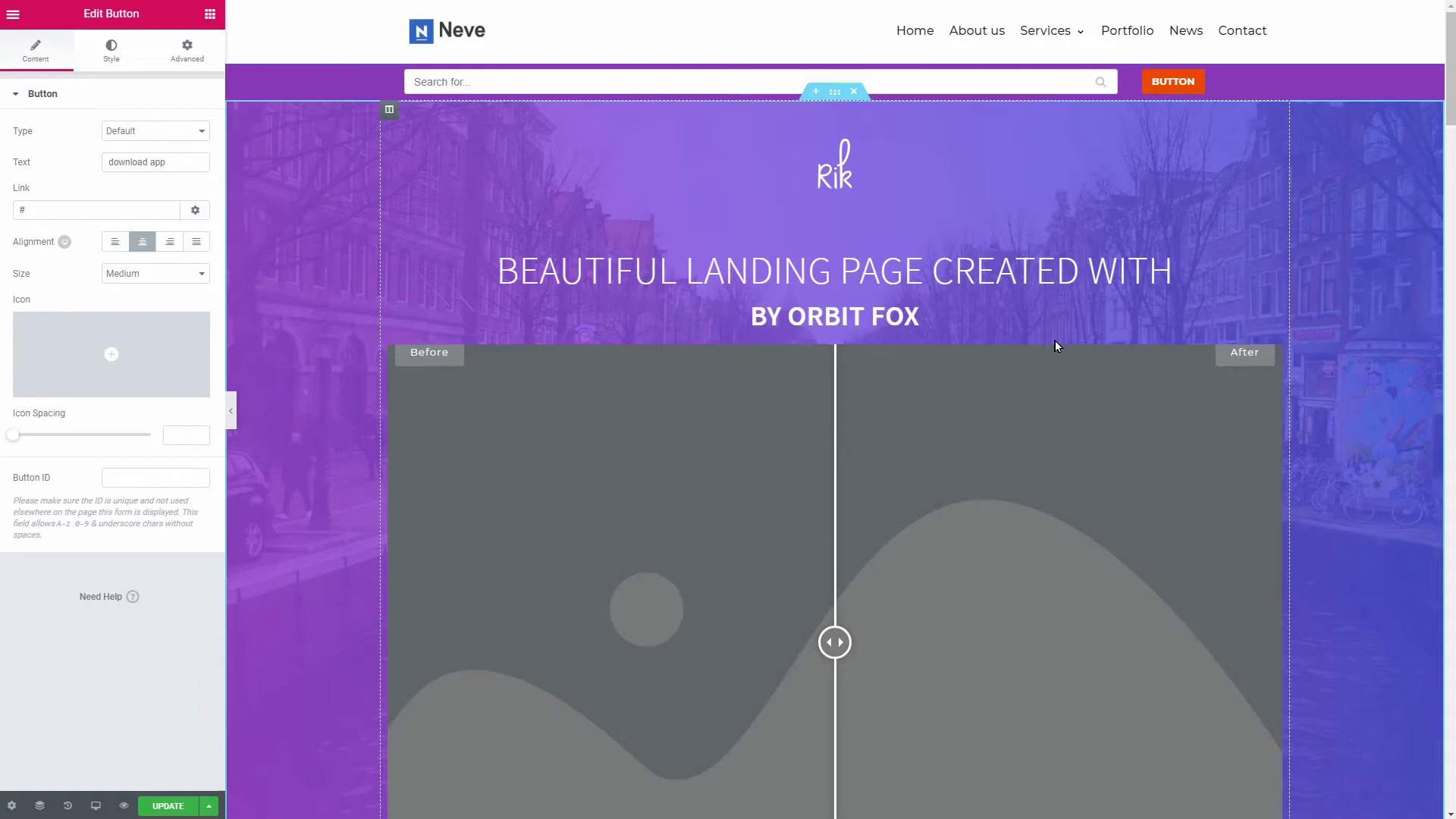
pyautogui.scroll(-3, 1053, 343)
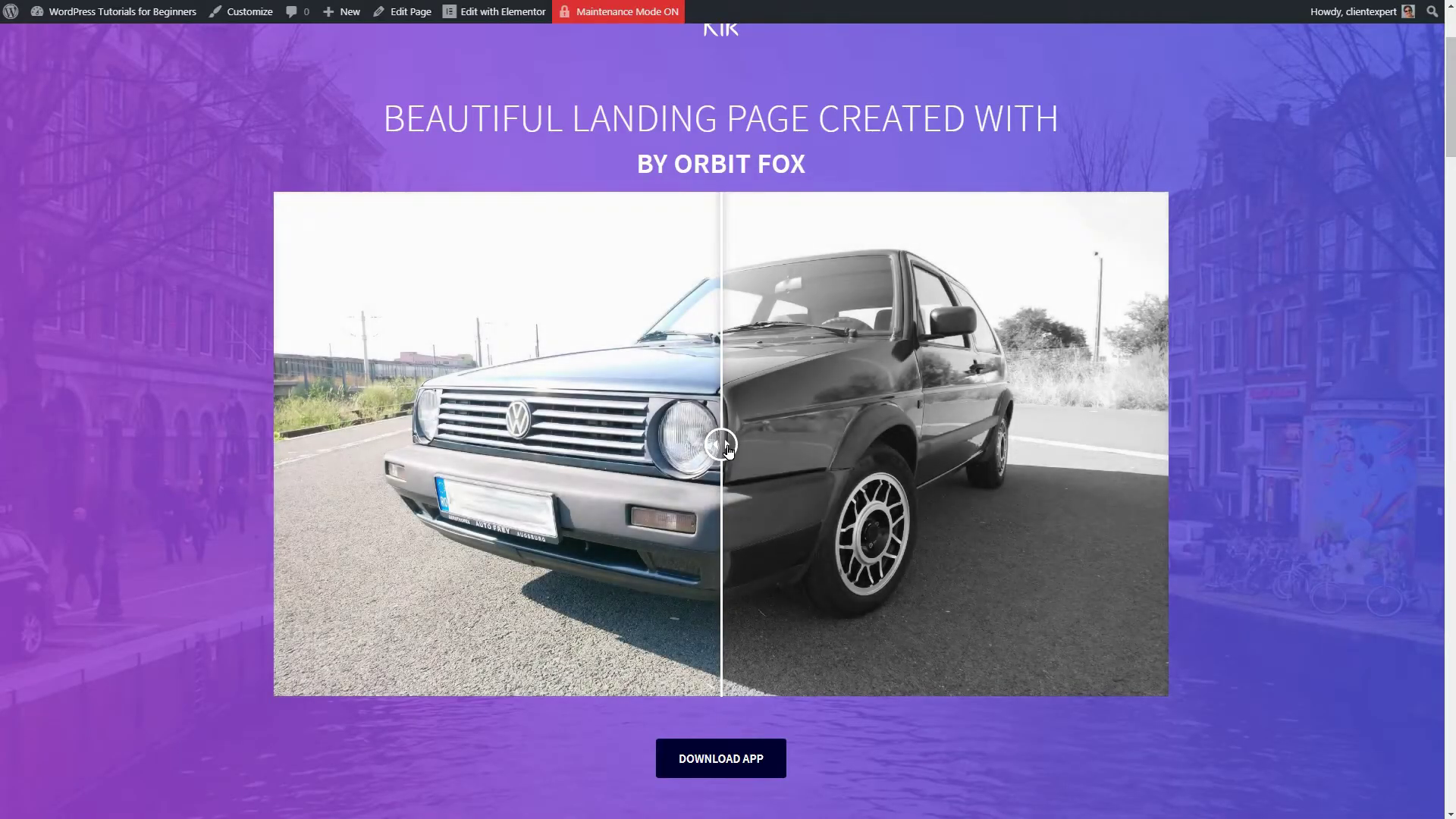
pyautogui.moveTo(724, 452); pyautogui.dragTo(981, 448)
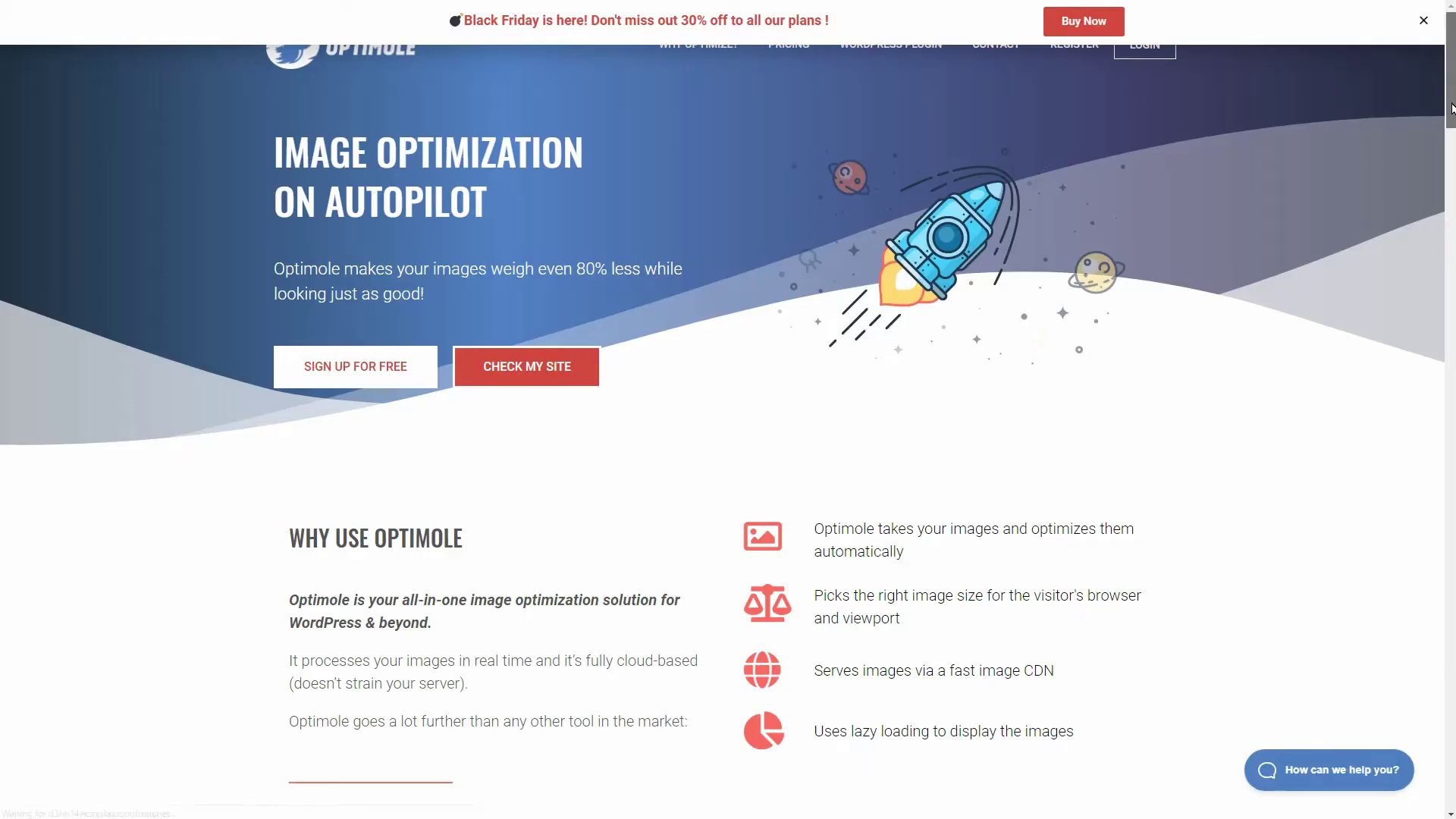
pyautogui.moveTo(1446, 114); pyautogui.dragTo(1447, 212)
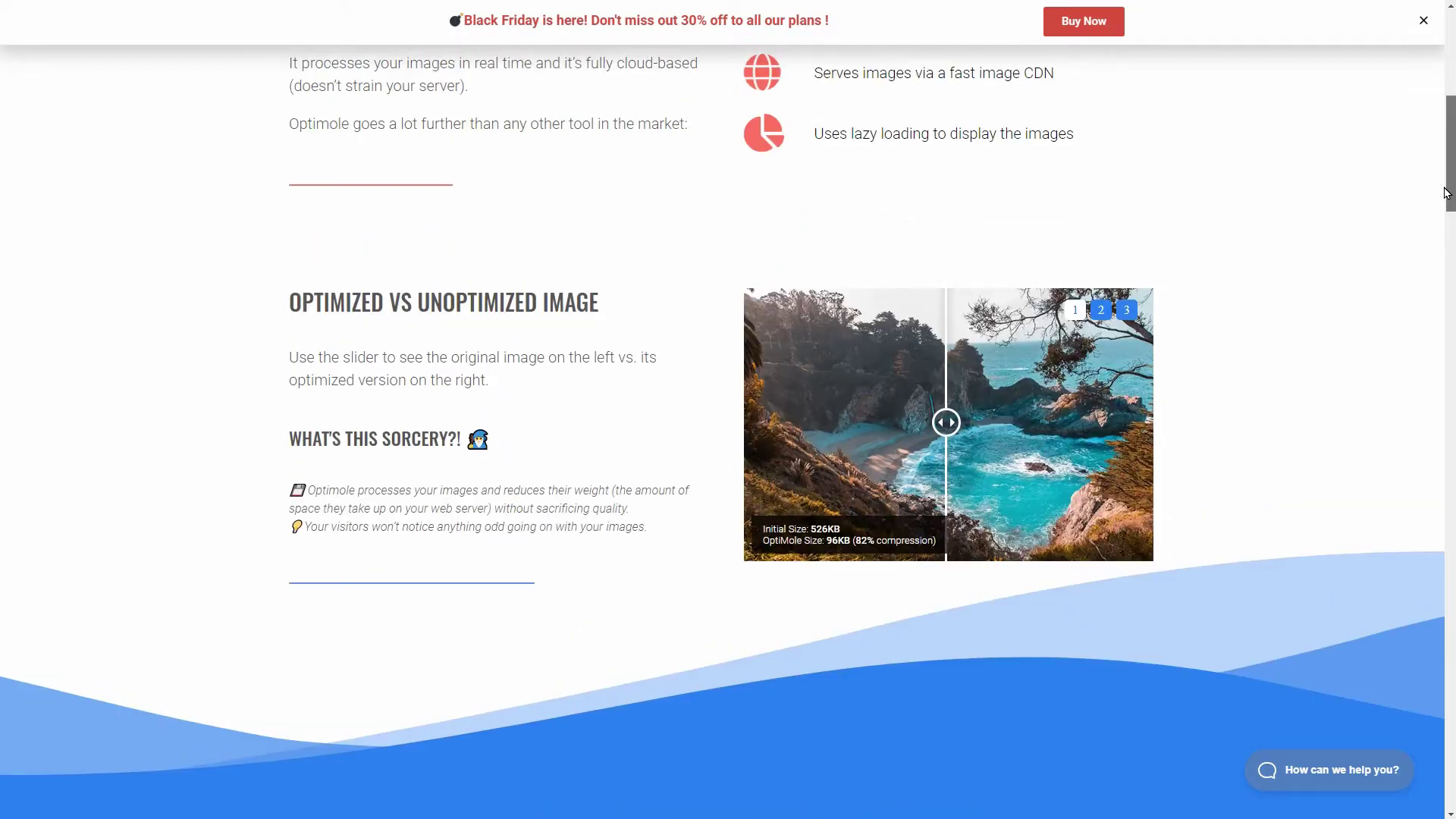
pyautogui.moveTo(945, 431)
pyautogui.mouseDown()
pyautogui.moveTo(1077, 431)
pyautogui.moveTo(785, 429)
pyautogui.moveTo(971, 442)
pyautogui.moveTo(959, 451)
pyautogui.mouseUp()
pyautogui.moveTo(1450, 218); pyautogui.dragTo(1451, 133)
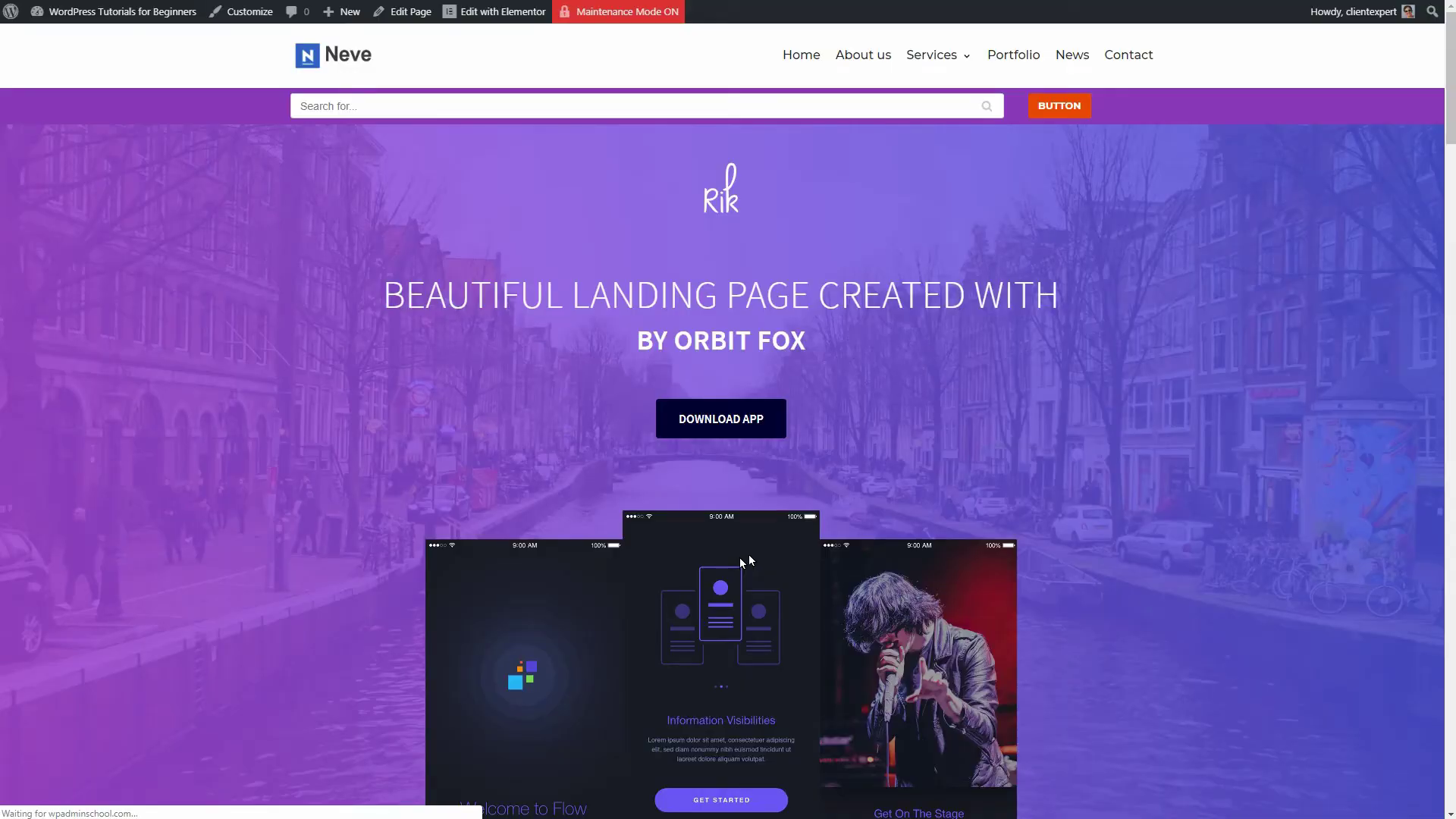
pyautogui.scroll(-1, 910, 520)
pyautogui.scroll(-2, 910, 517)
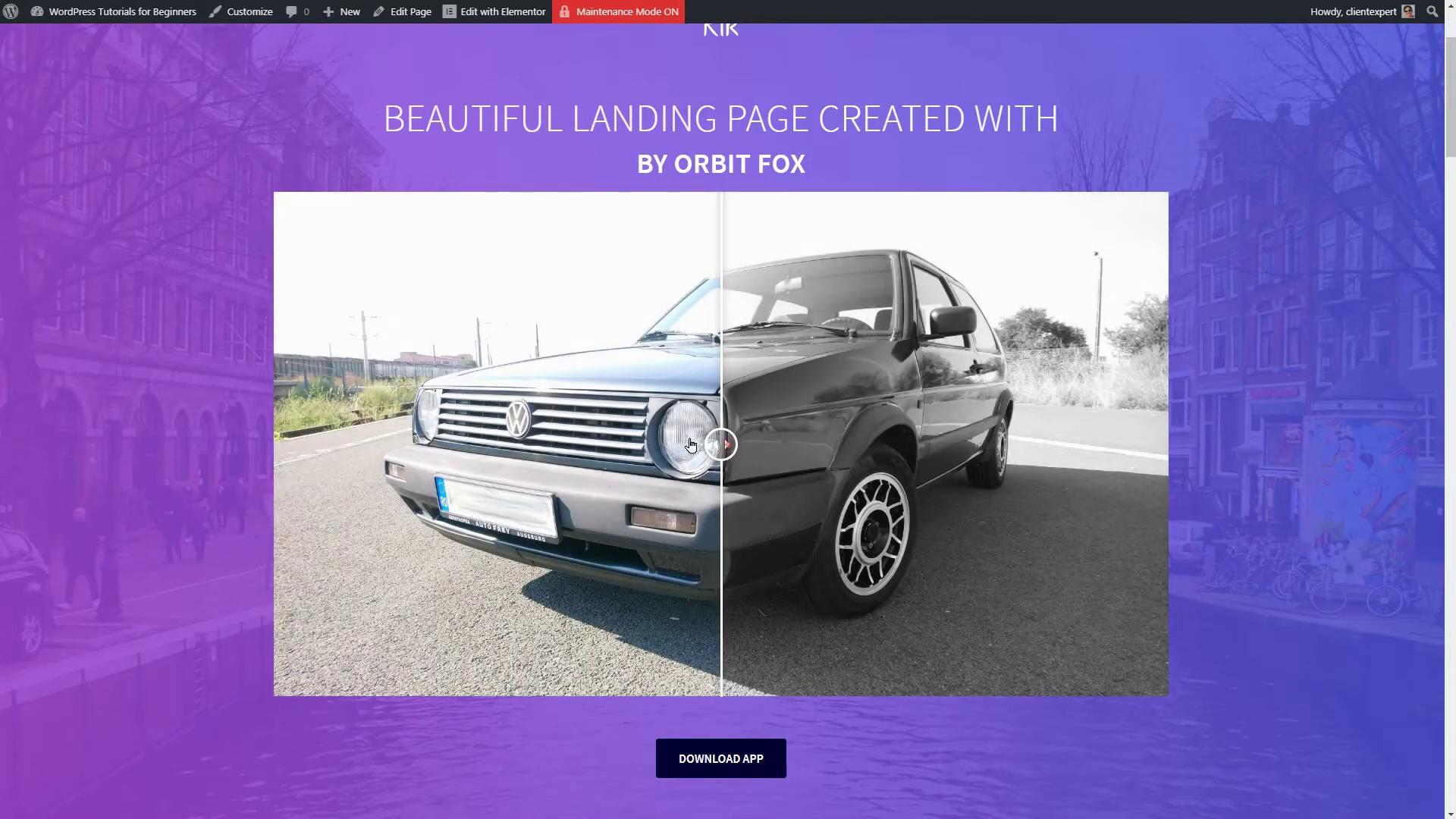
pyautogui.moveTo(721, 445); pyautogui.dragTo(692, 493)
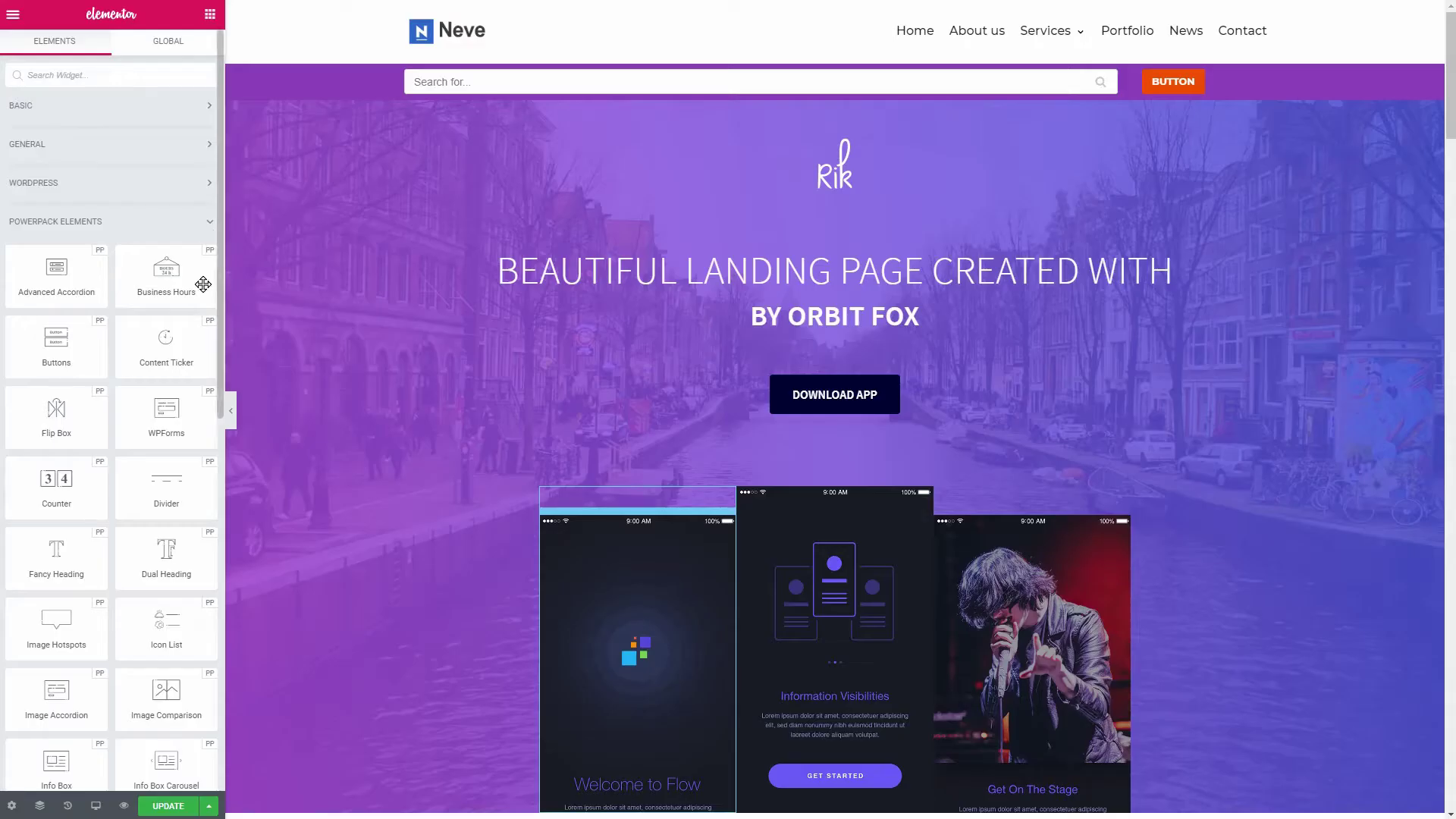
pyautogui.scroll(-2, 129, 553)
pyautogui.scroll(-3, 129, 554)
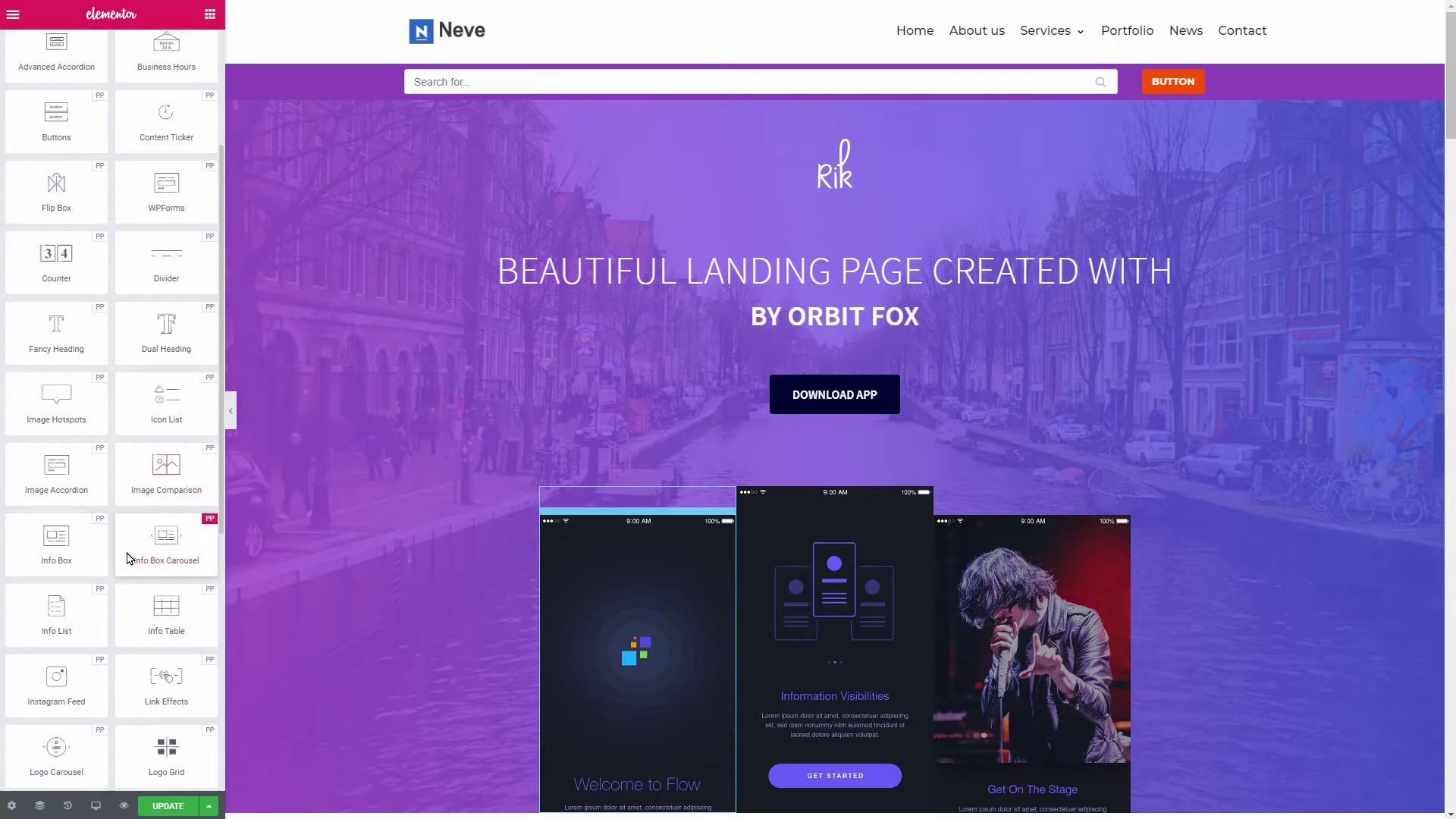
# Step: Place an Instagram Feed under the hero heading and step through User ID, Access Token, Client ID
pyautogui.moveTo(57, 640); pyautogui.dragTo(852, 367)
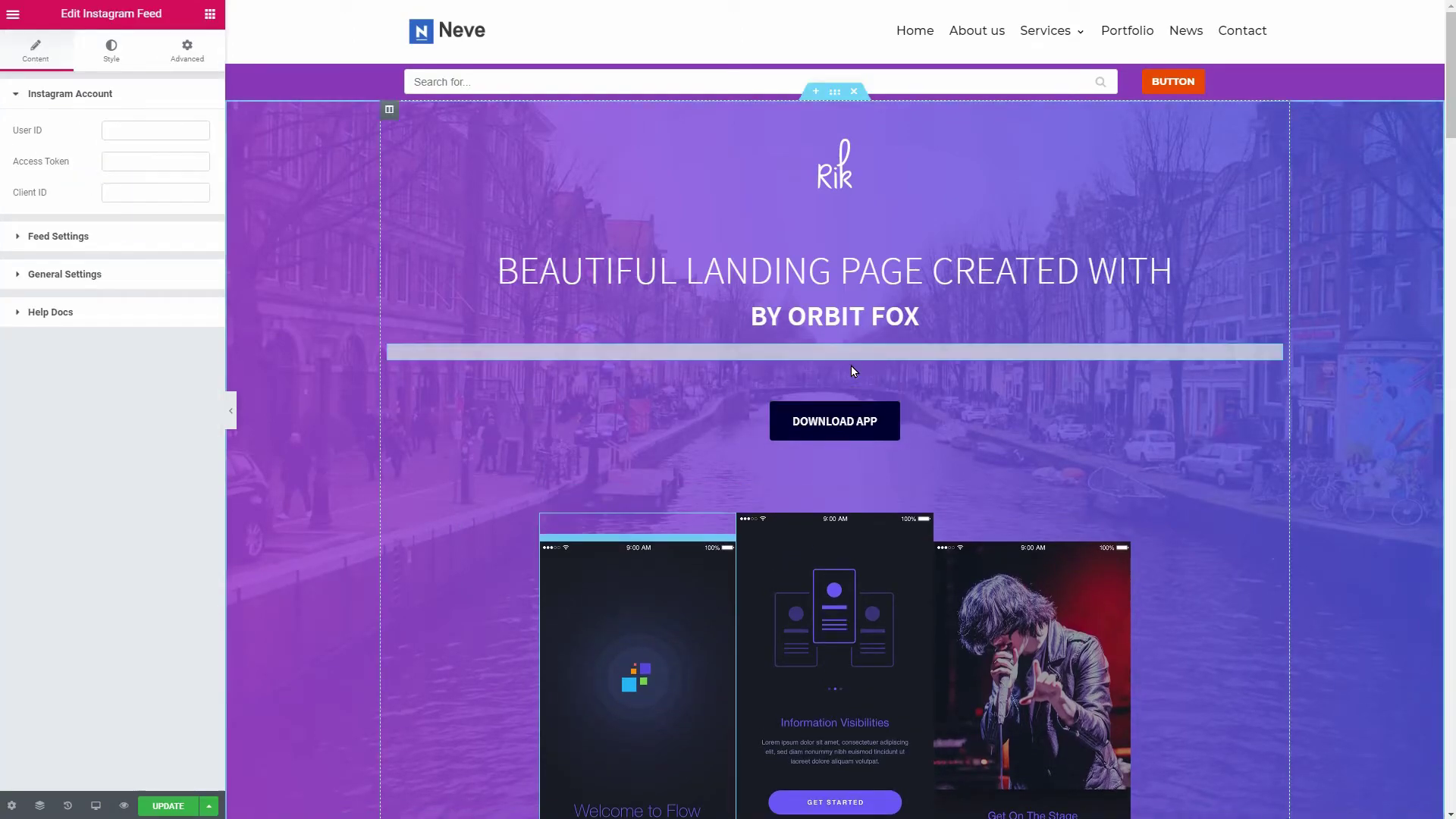
pyautogui.click(138, 132)
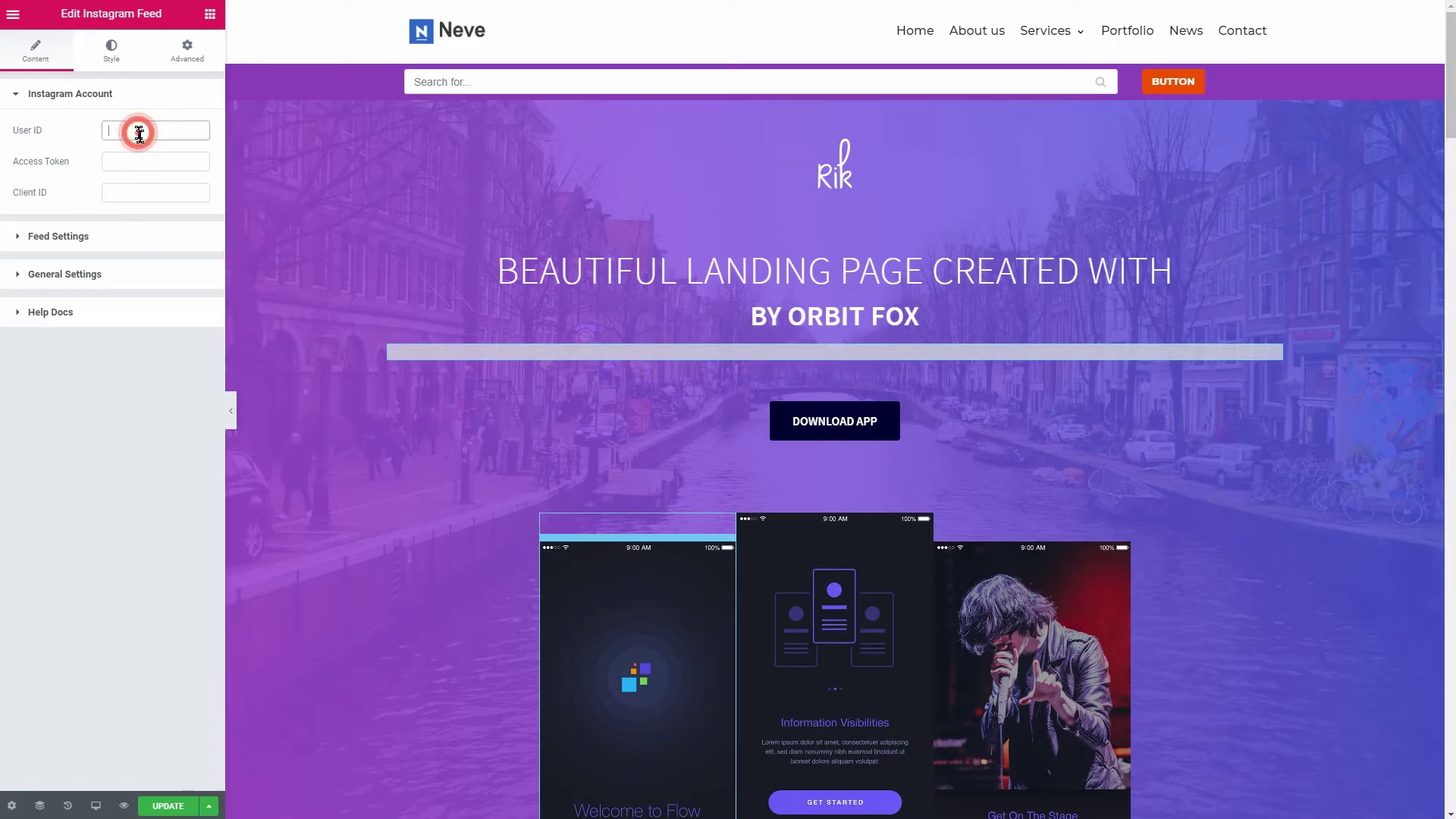
pyautogui.click(127, 159)
pyautogui.click(124, 189)
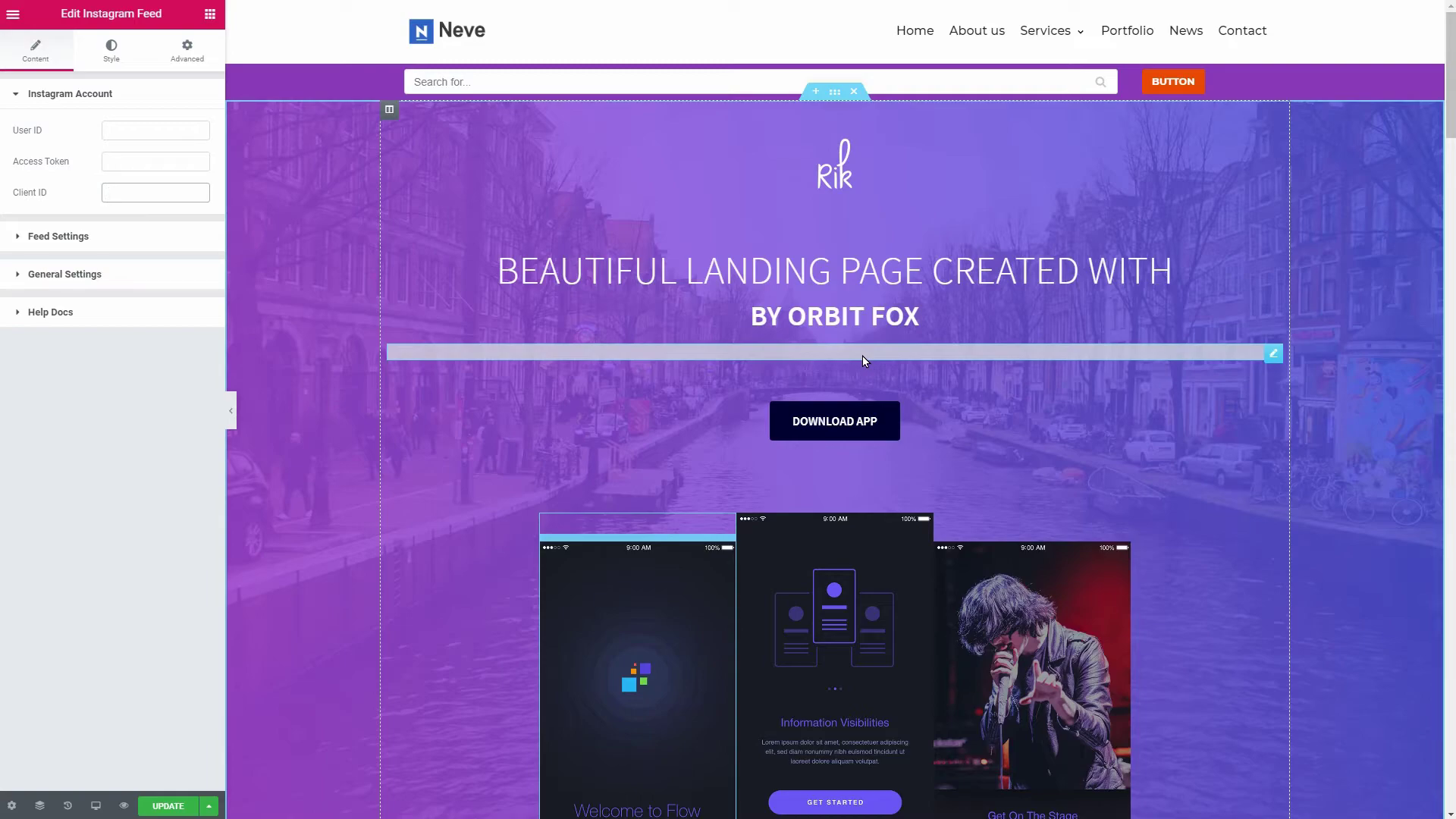
# Step: Search widgets for 'pri', drop a Price Menu above How It Works, and duplicate its column
pyautogui.write('pri')
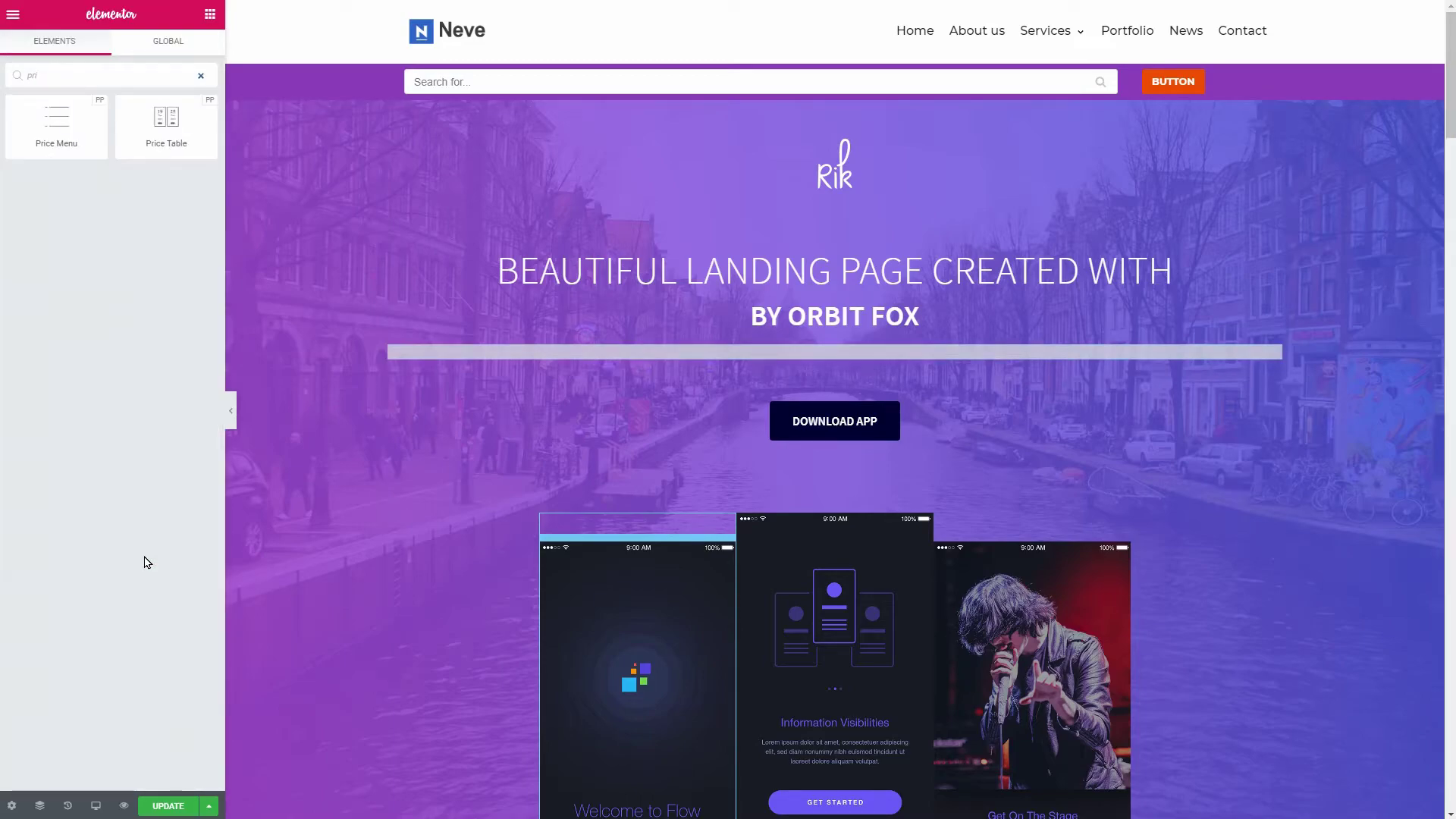
pyautogui.moveTo(57, 121); pyautogui.dragTo(859, 285)
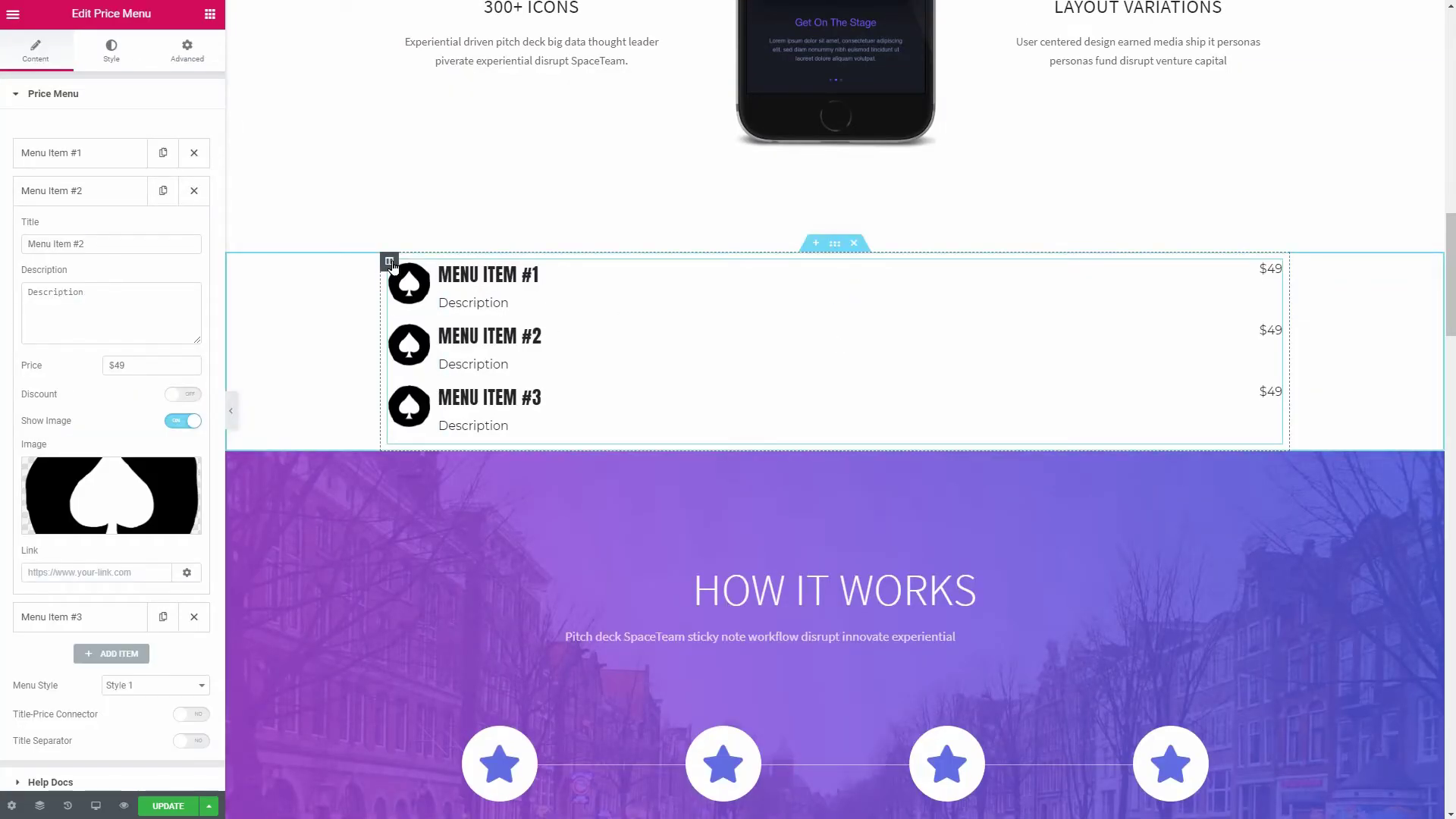
pyautogui.rightClick(392, 263)
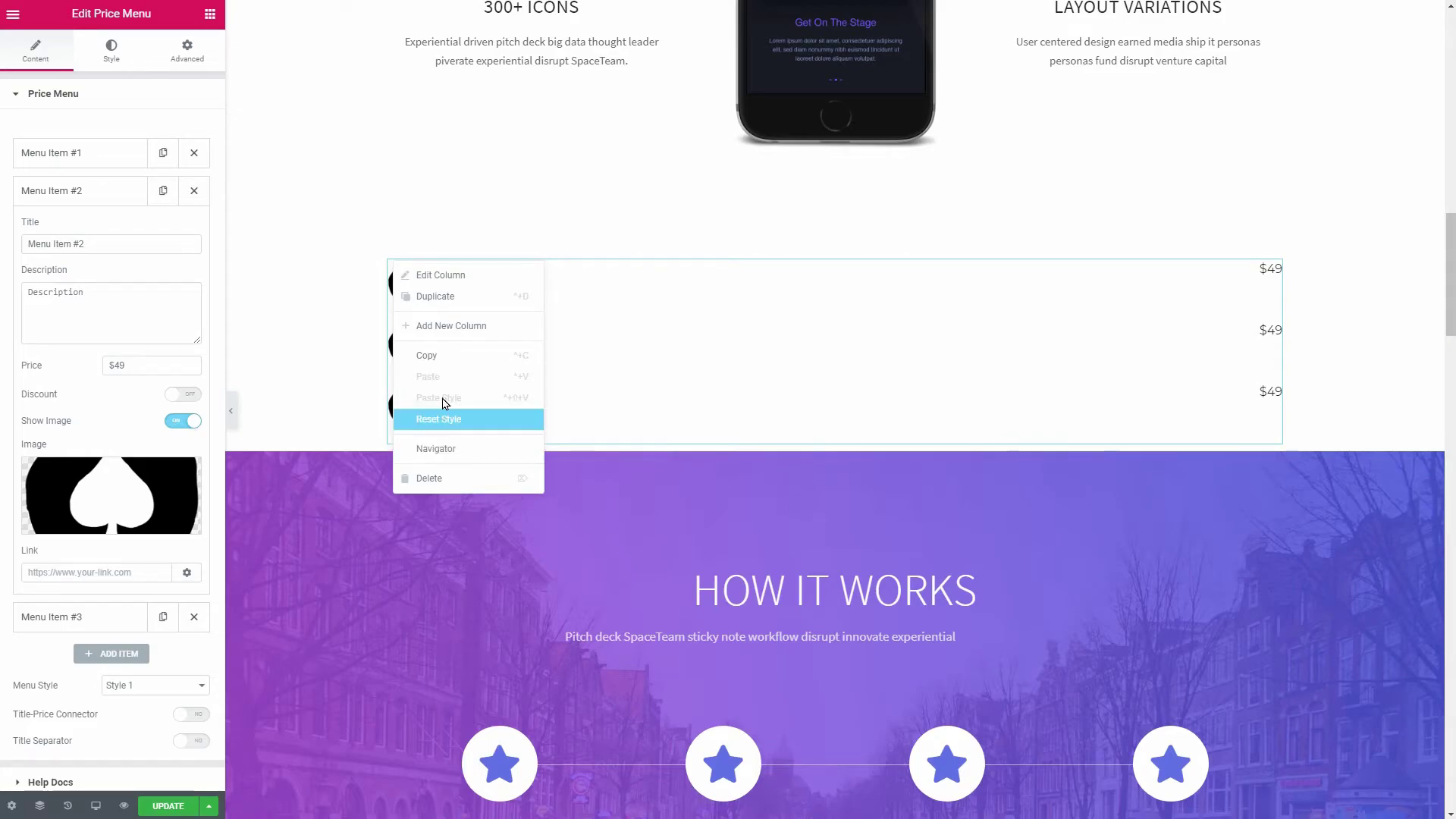
pyautogui.click(446, 299)
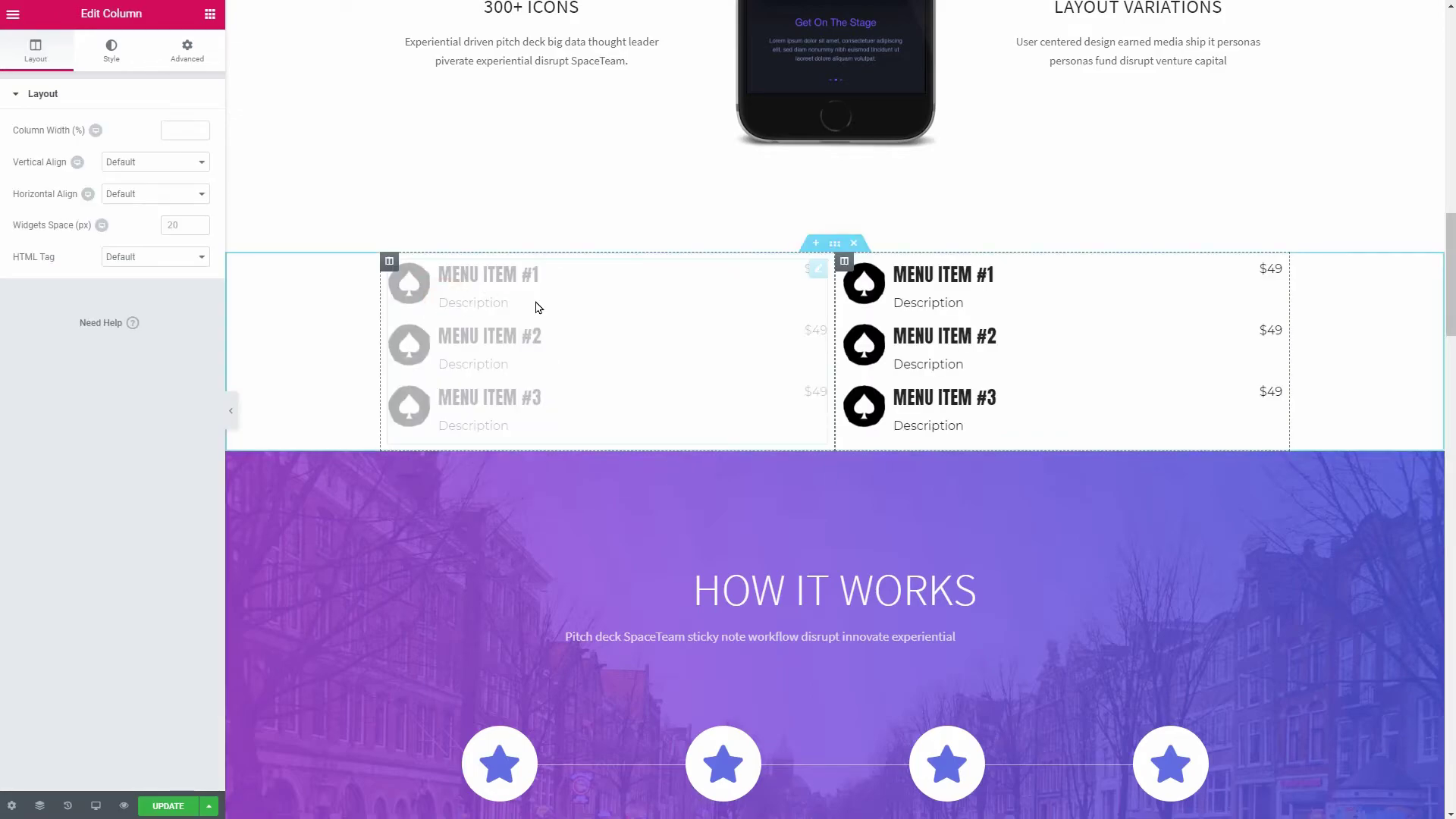
# Step: Delete the duplicated Price Menu from the second column
pyautogui.rightClick(844, 262)
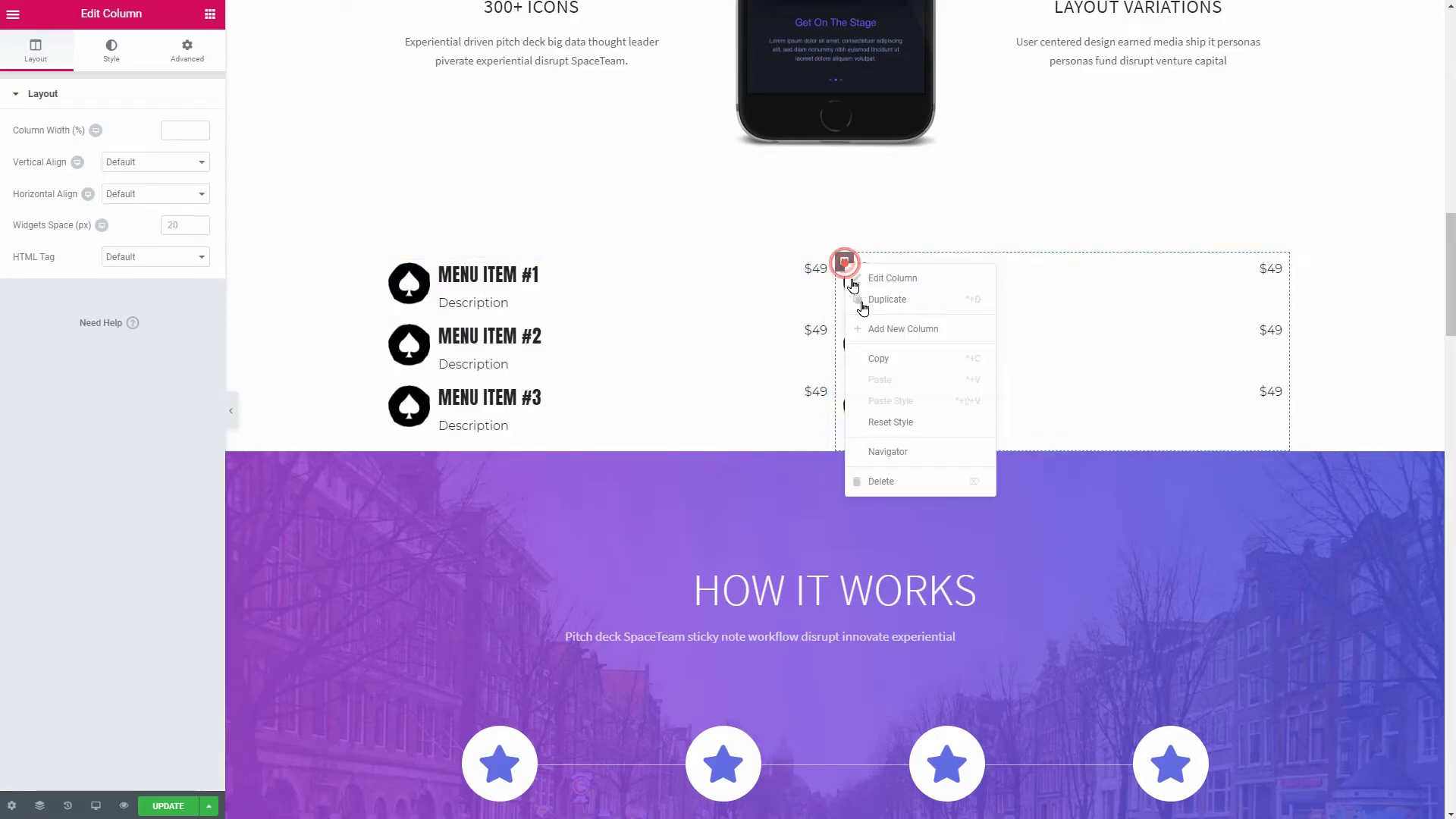
pyautogui.click(909, 481)
pyautogui.scroll(-3, 129, 529)
# Step: Put a Scroll Image in the empty column and set its scroll speed to 20
pyautogui.moveTo(167, 596); pyautogui.dragTo(1095, 357)
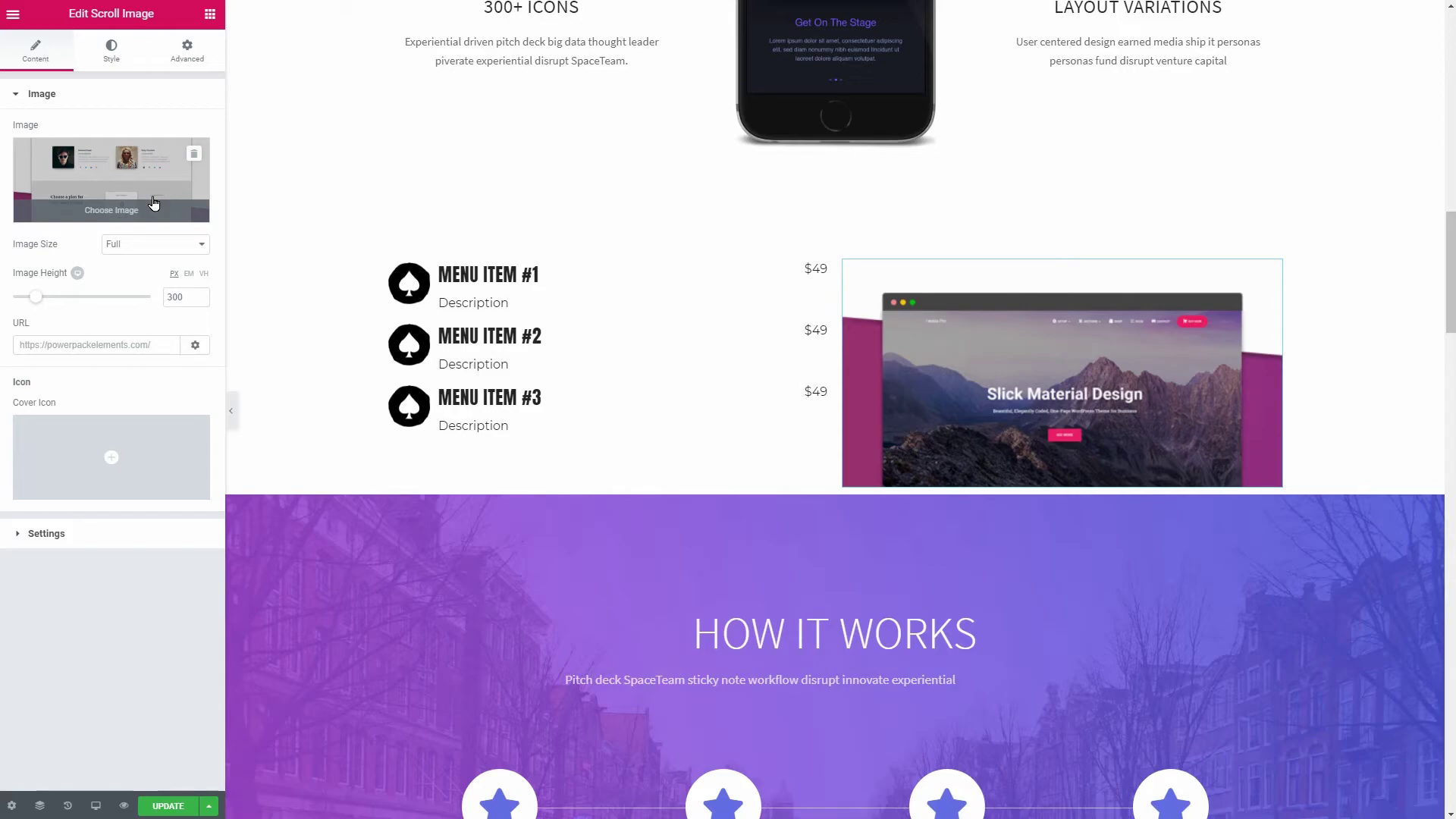
pyautogui.click(72, 535)
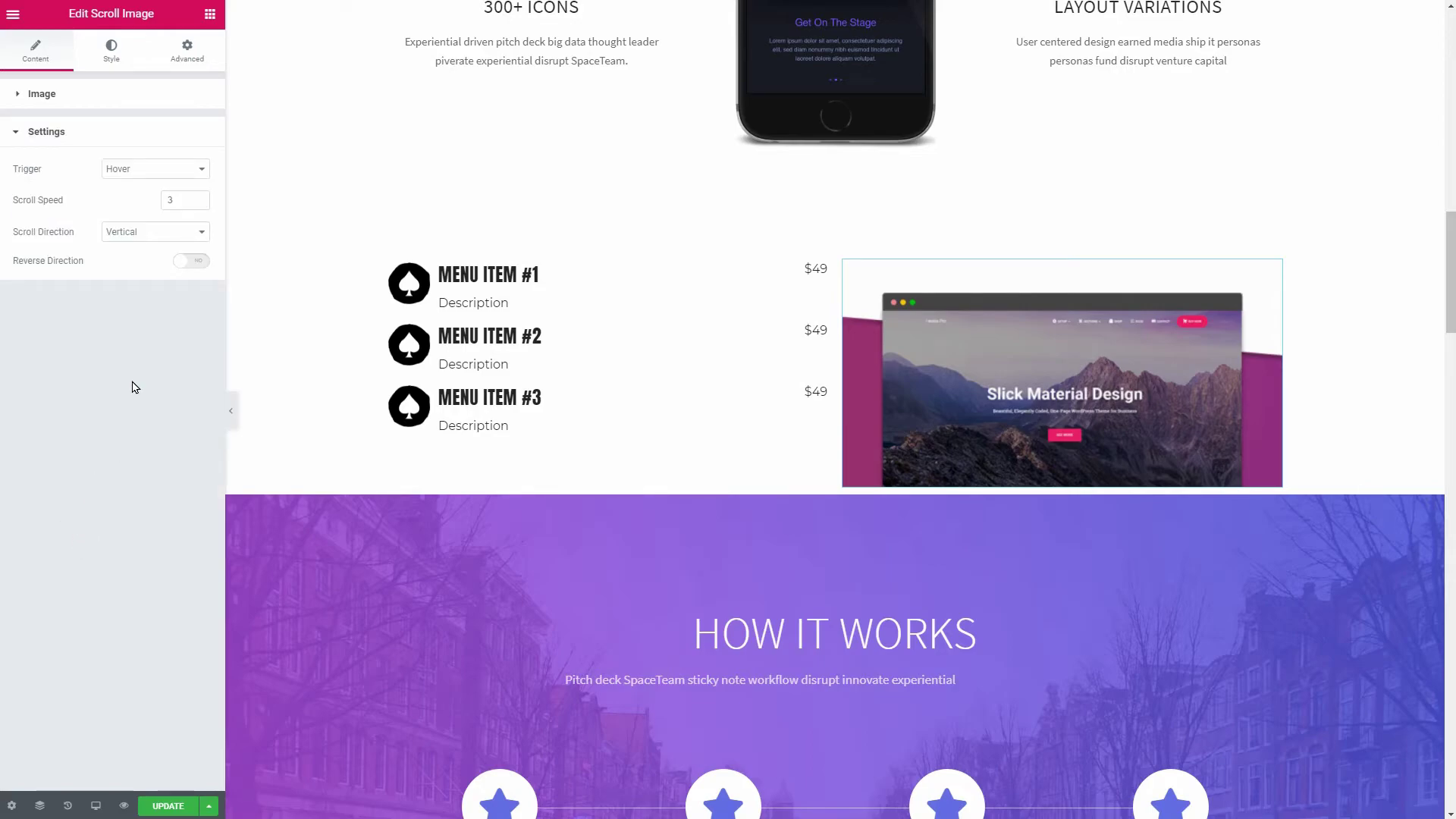
pyautogui.click(198, 198)
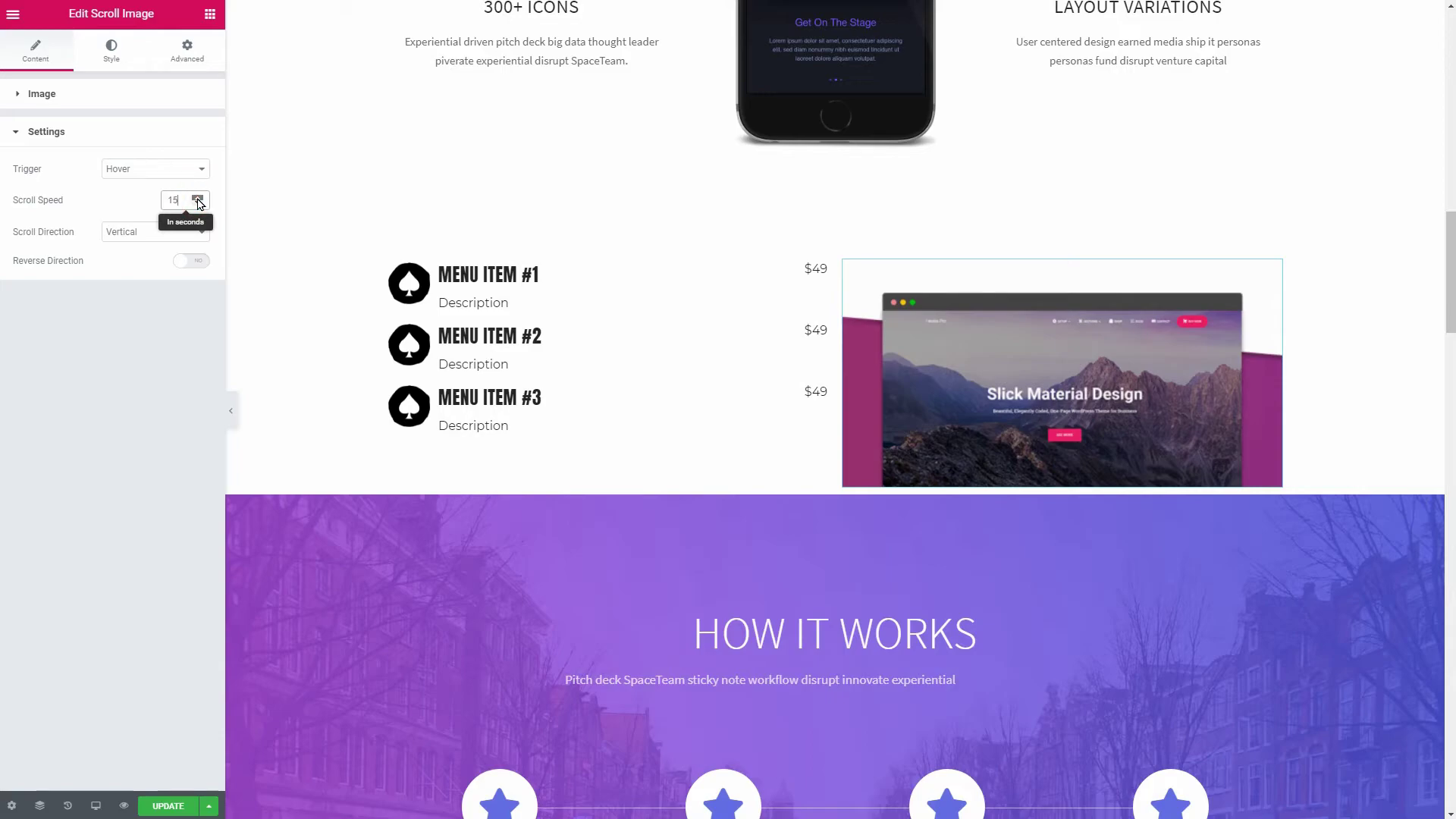
pyautogui.click(198, 204)
pyautogui.click(198, 203)
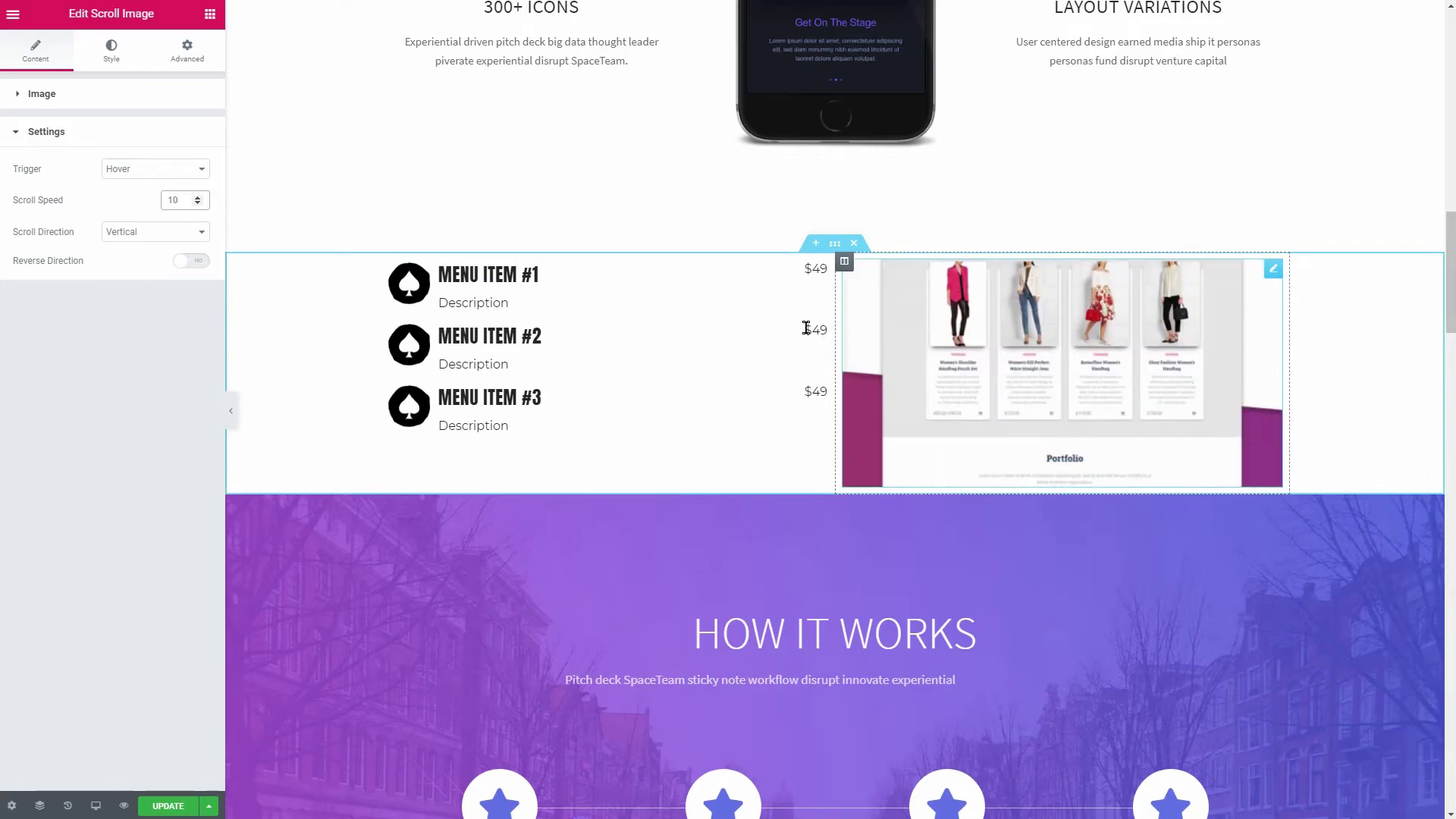
# Step: Set the Scroll Image's image height to 400 px
pyautogui.scroll(10, 196, 198)
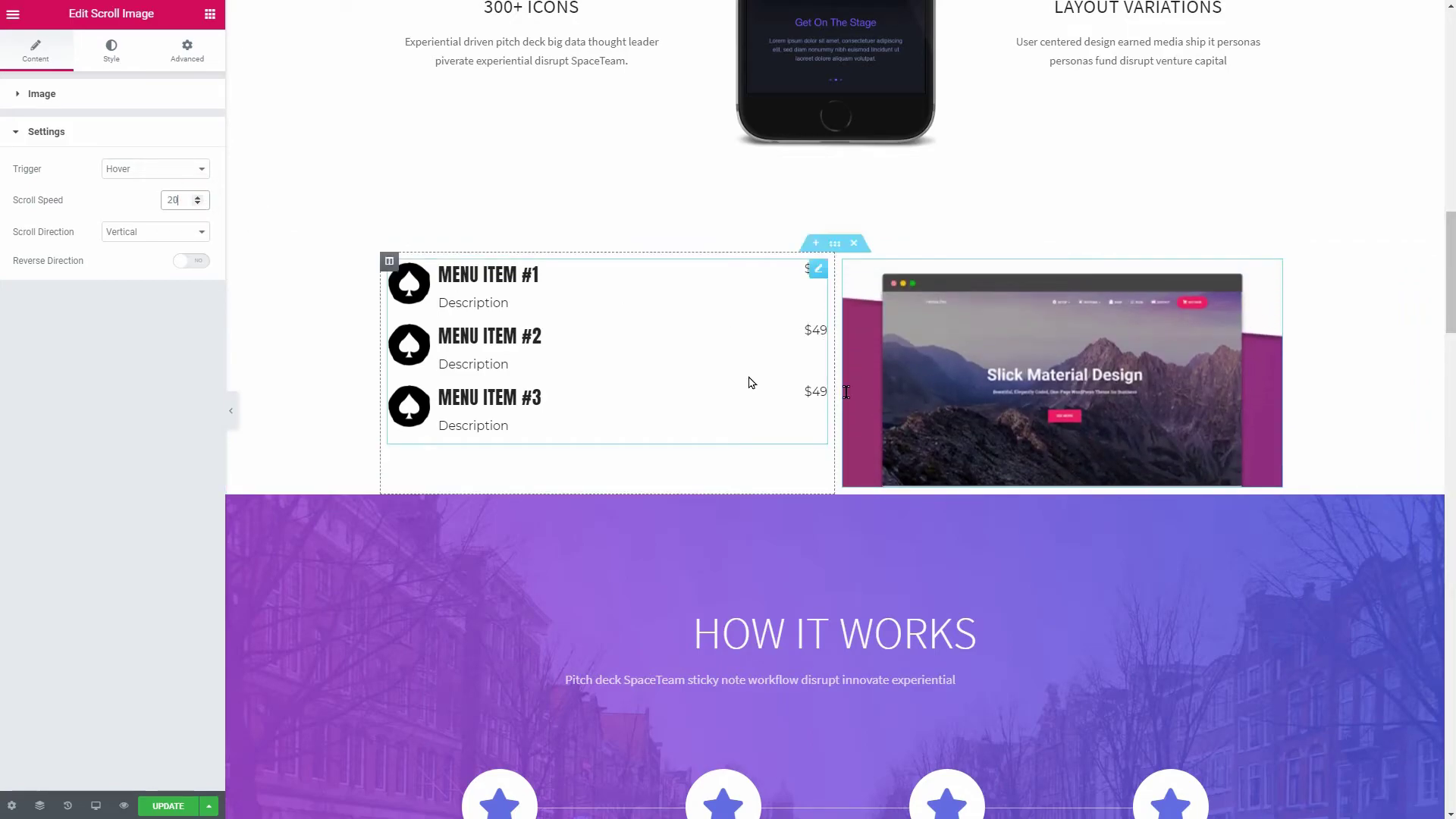
pyautogui.click(47, 93)
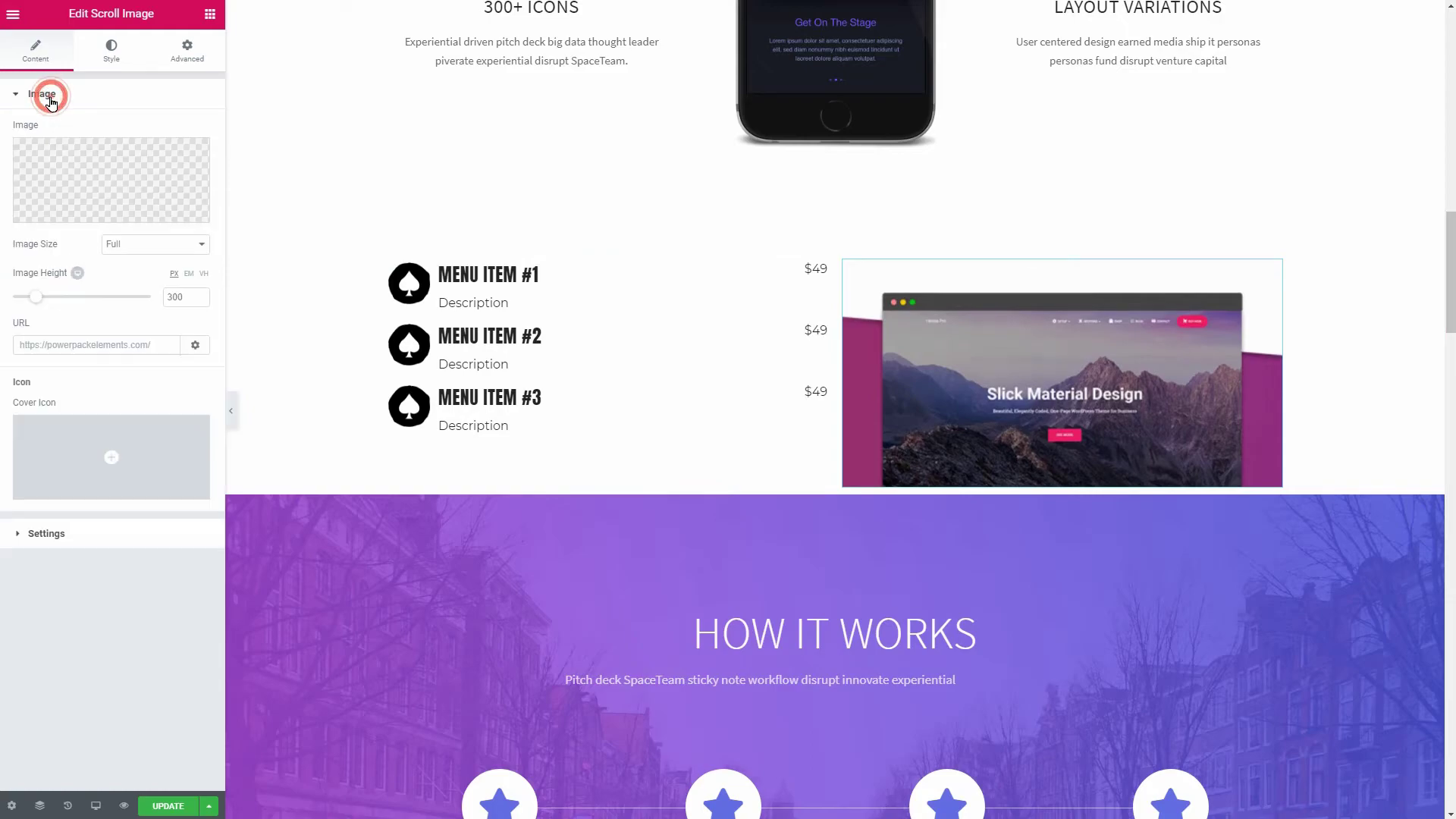
pyautogui.click(199, 300)
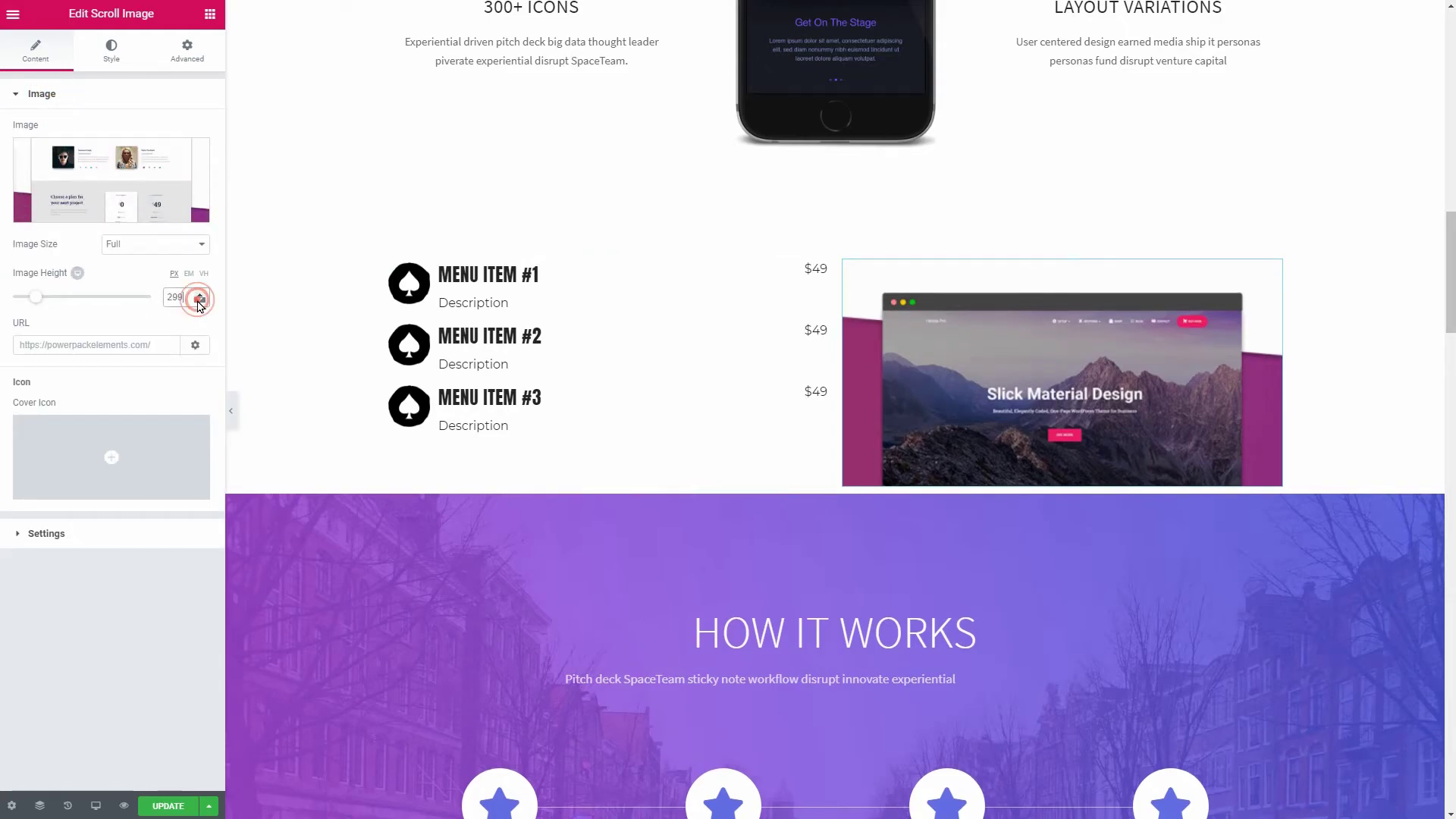
pyautogui.click(199, 300)
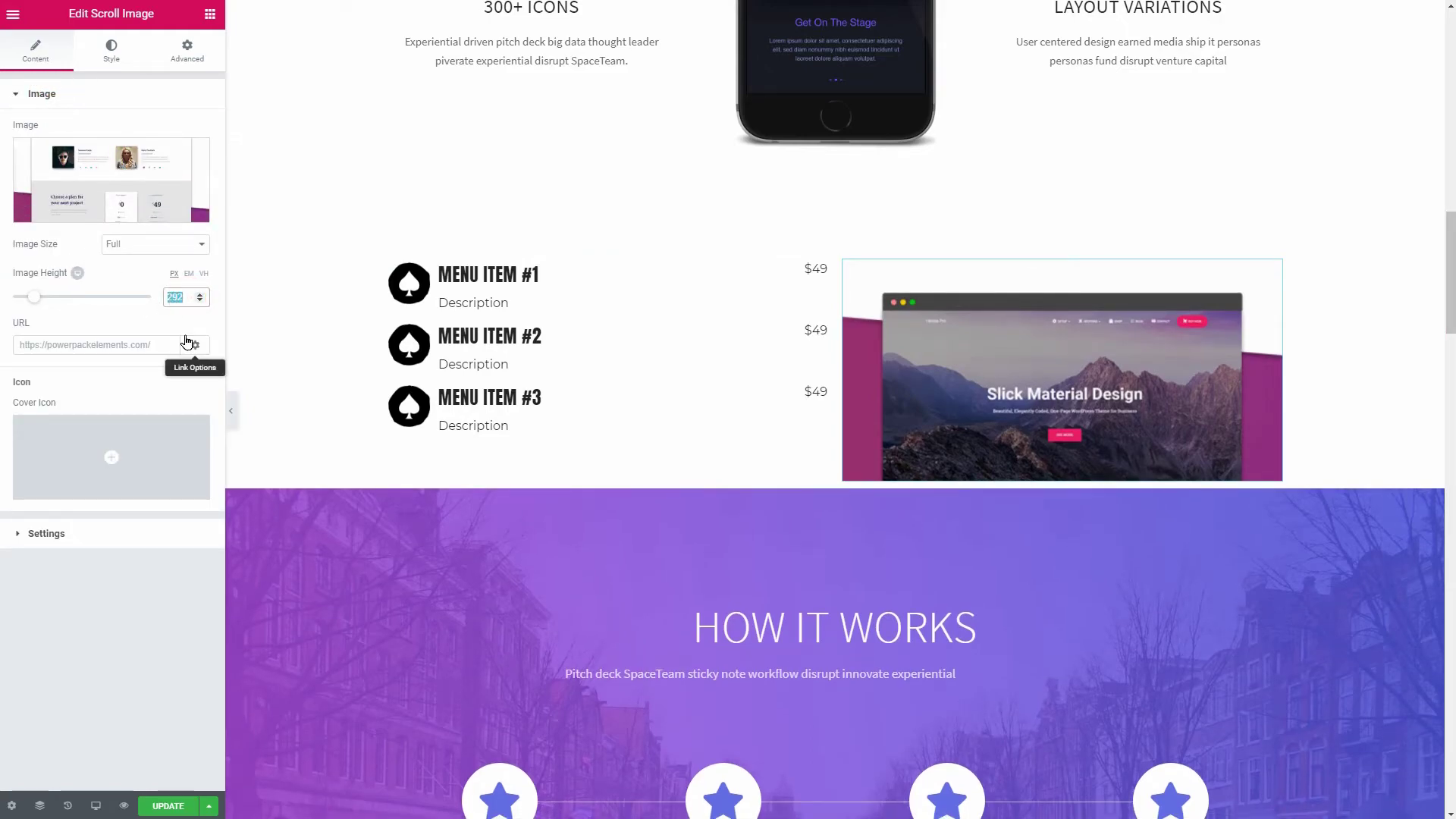
pyautogui.write('200')
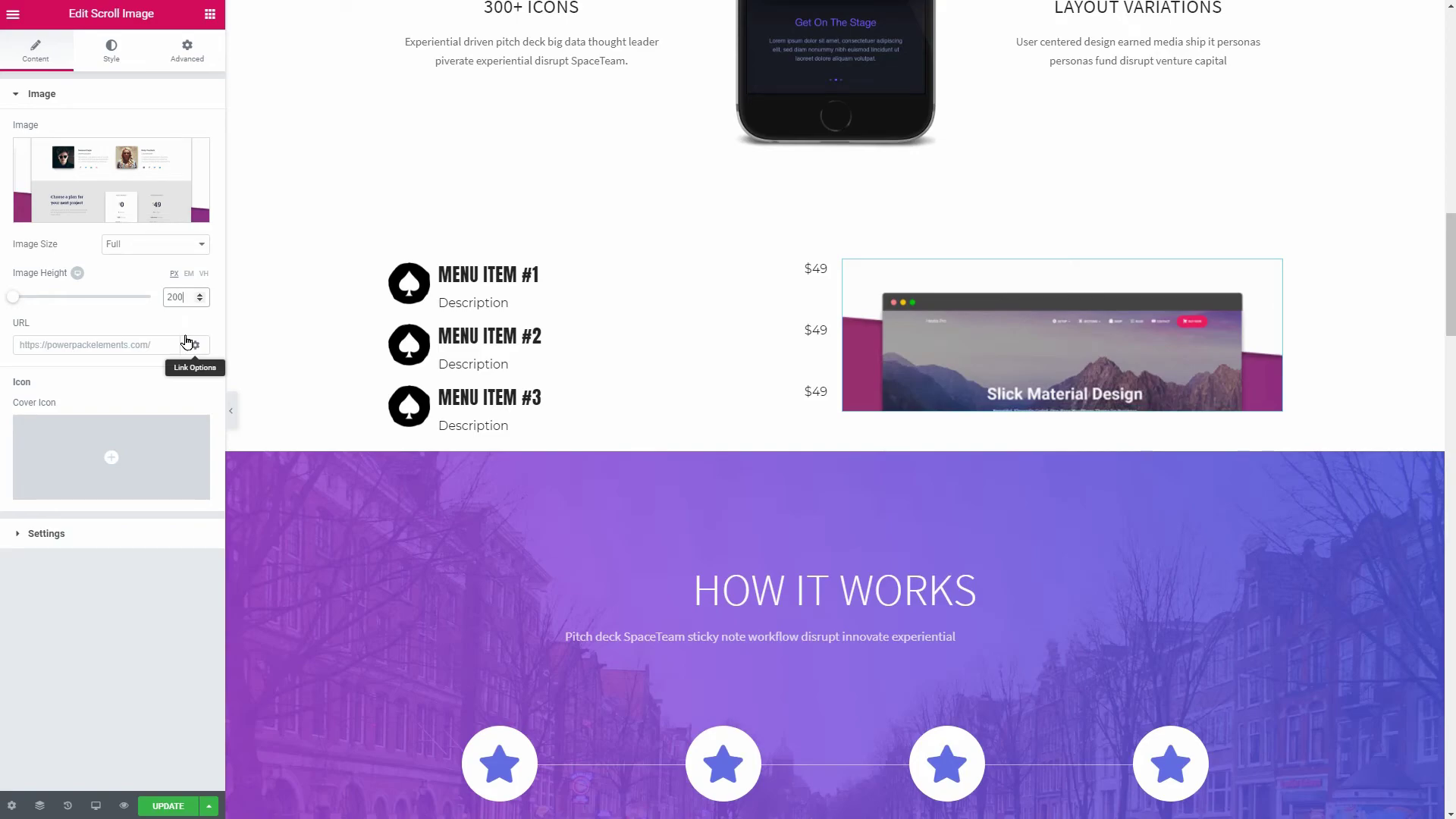
pyautogui.press('BackSpace')
pyautogui.press('BackSpace')
pyautogui.press('BackSpace')
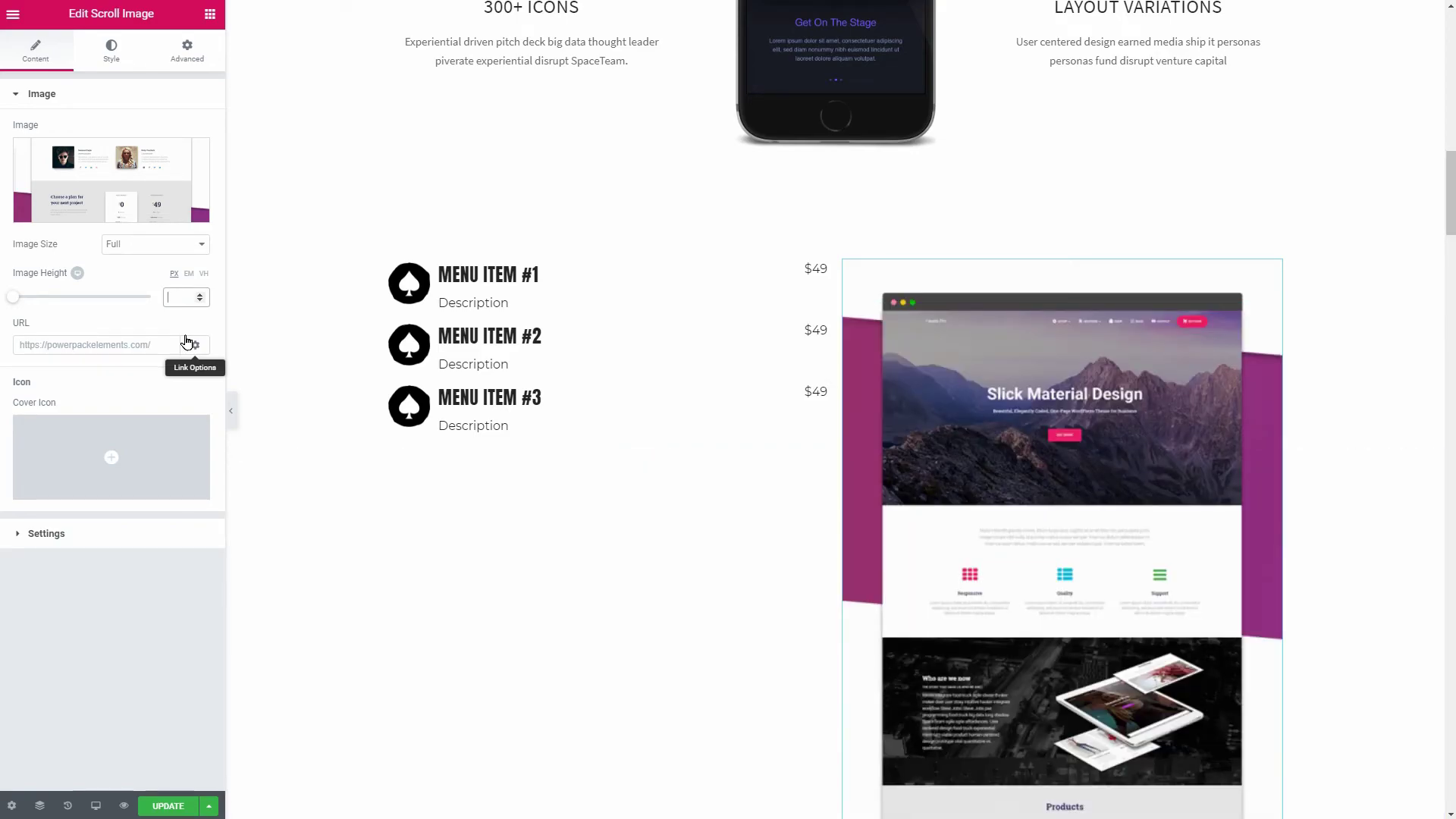
pyautogui.write('400')
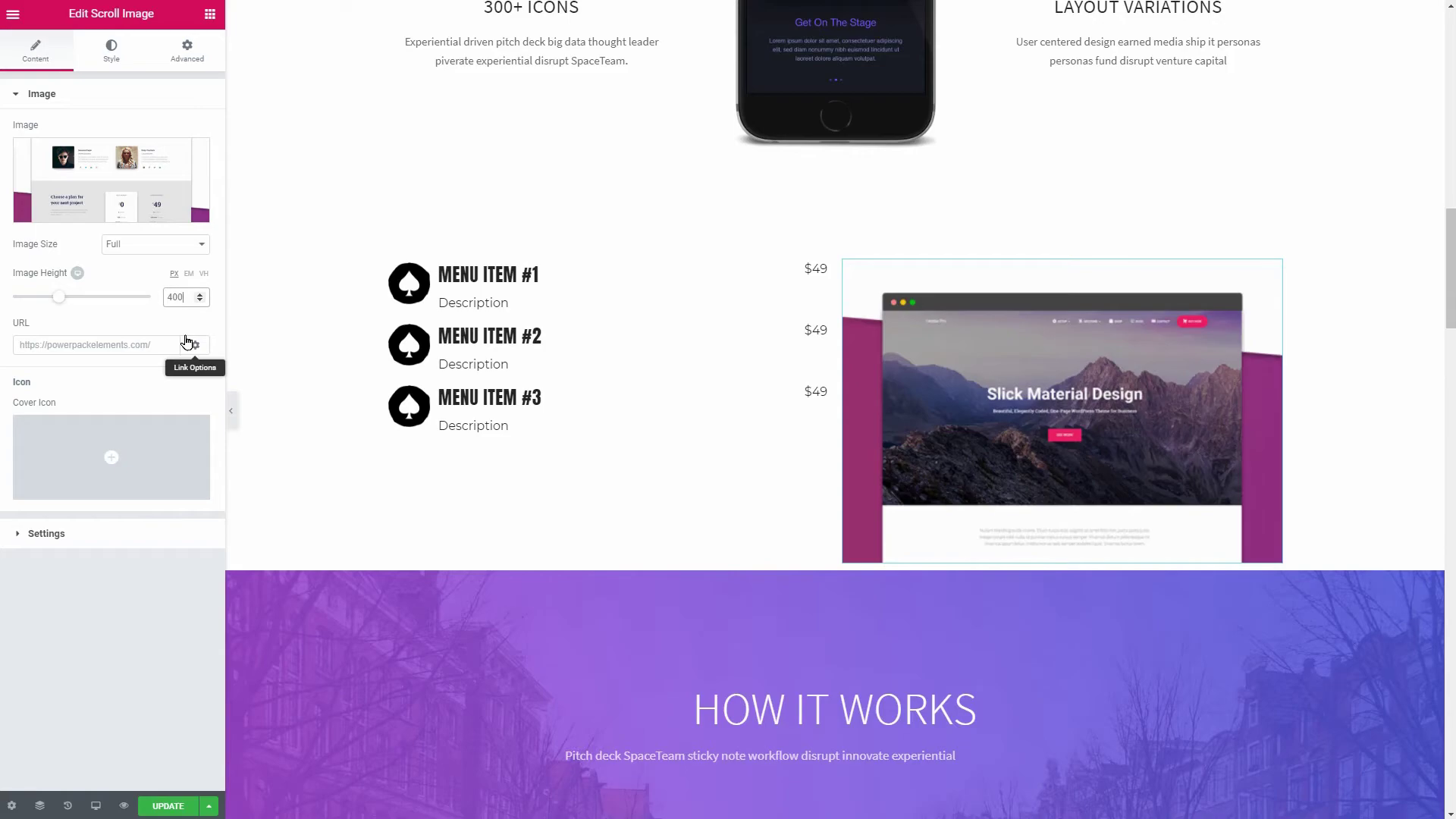
pyautogui.moveTo(1031, 426)
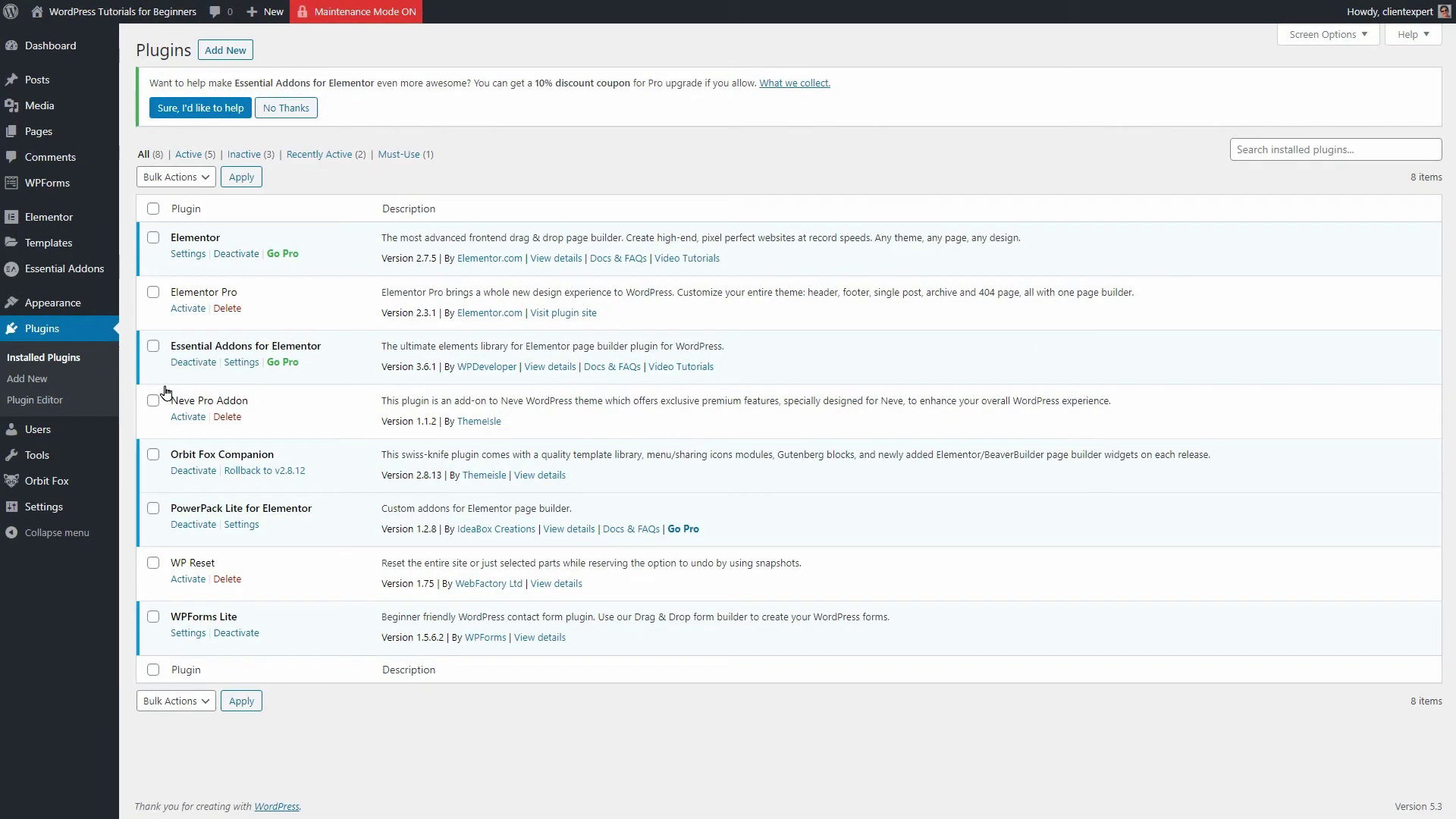
# Step: Open Premium Addons for Elementor's details from the 'elementor' plugin results and view its screenshots
pyautogui.click(227, 51)
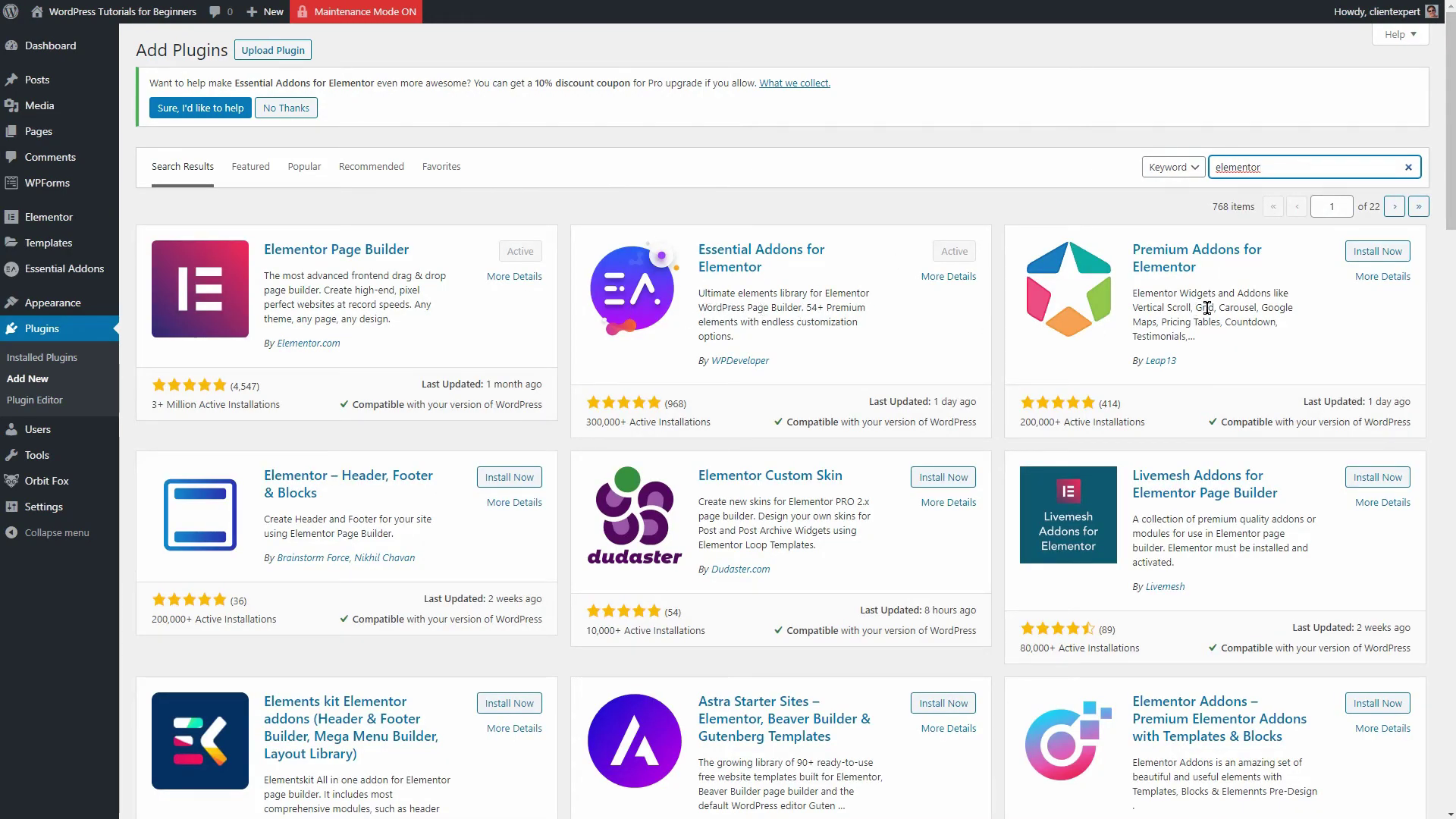
pyautogui.click(1372, 278)
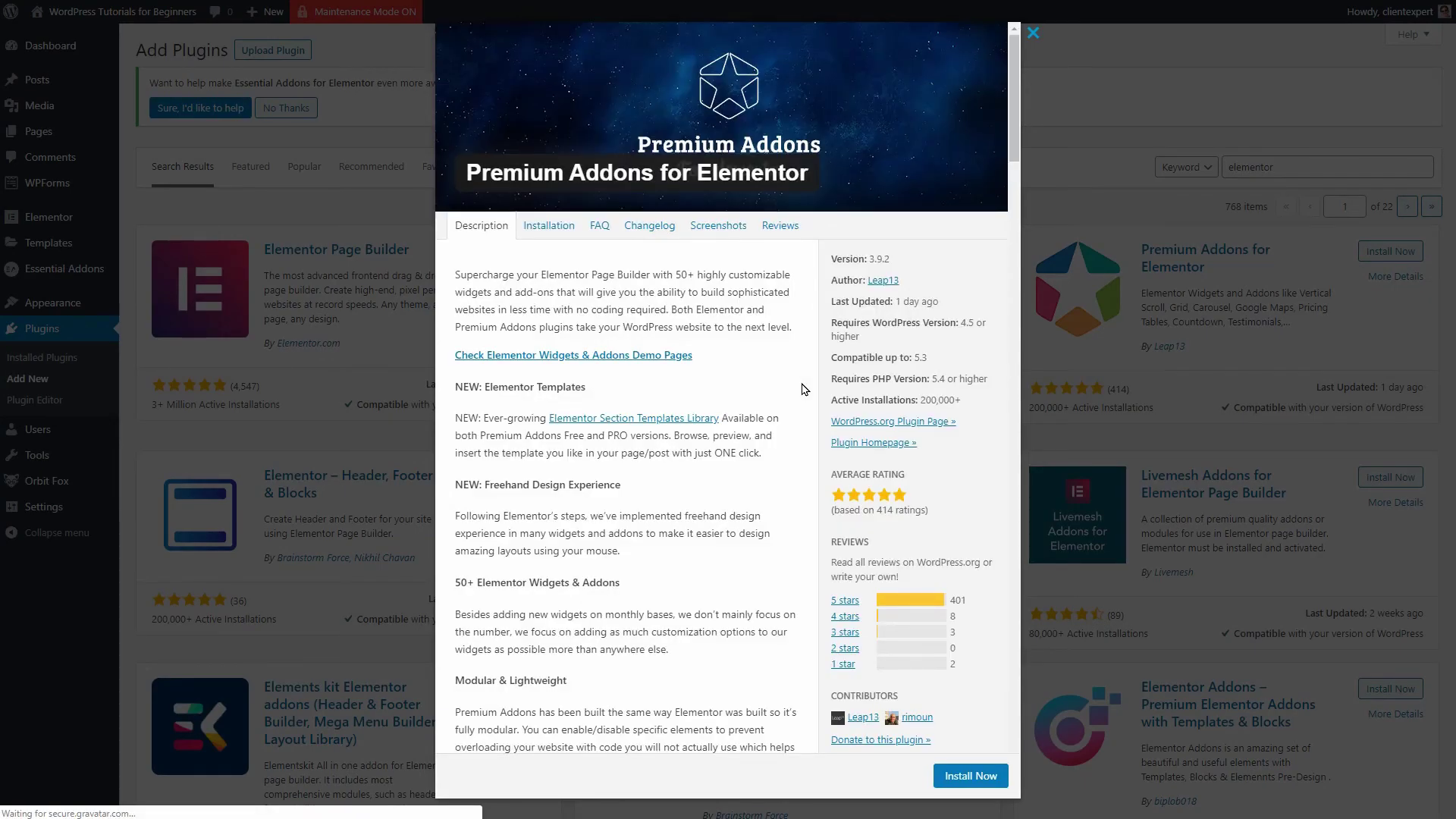
pyautogui.click(724, 226)
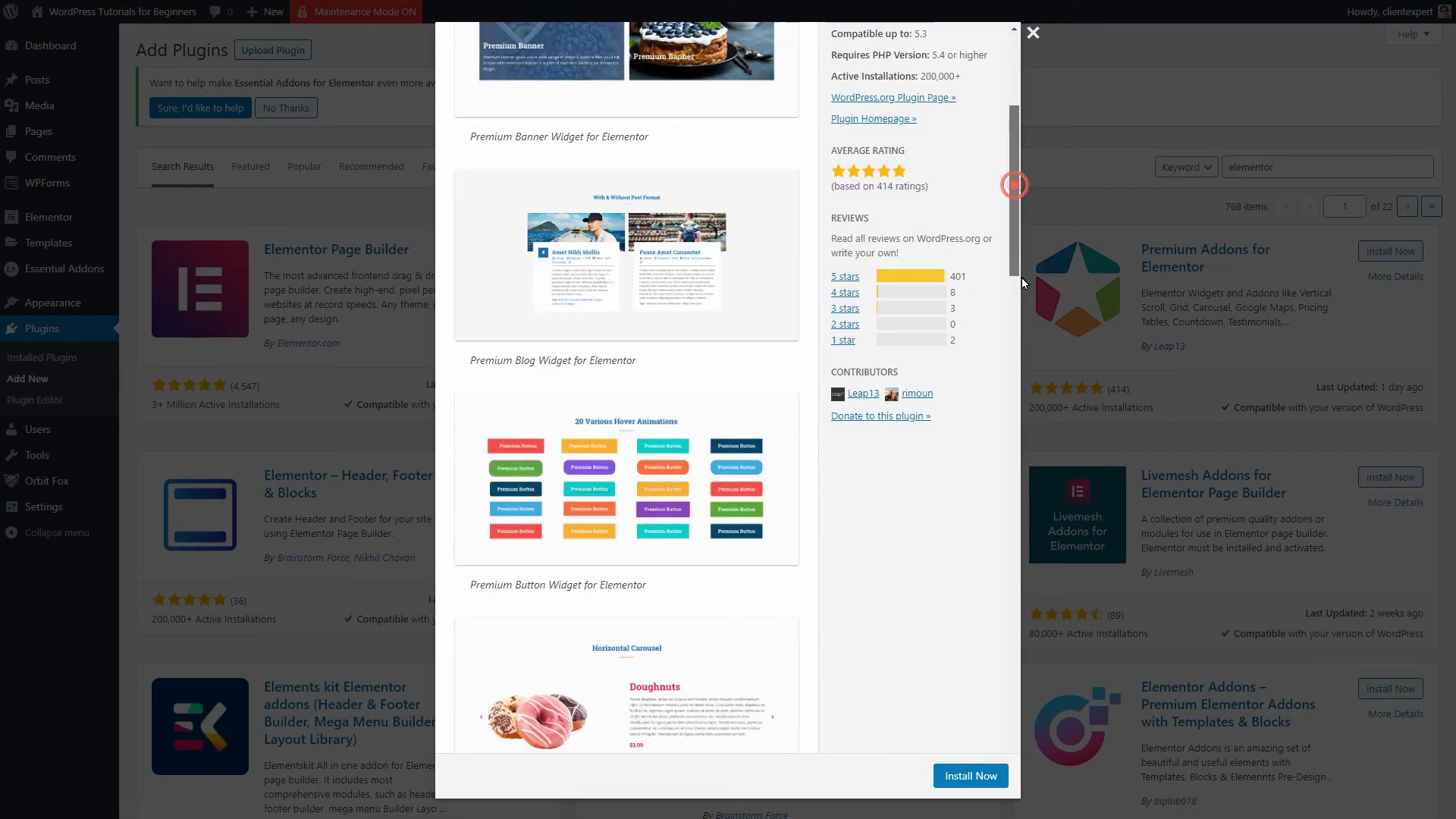